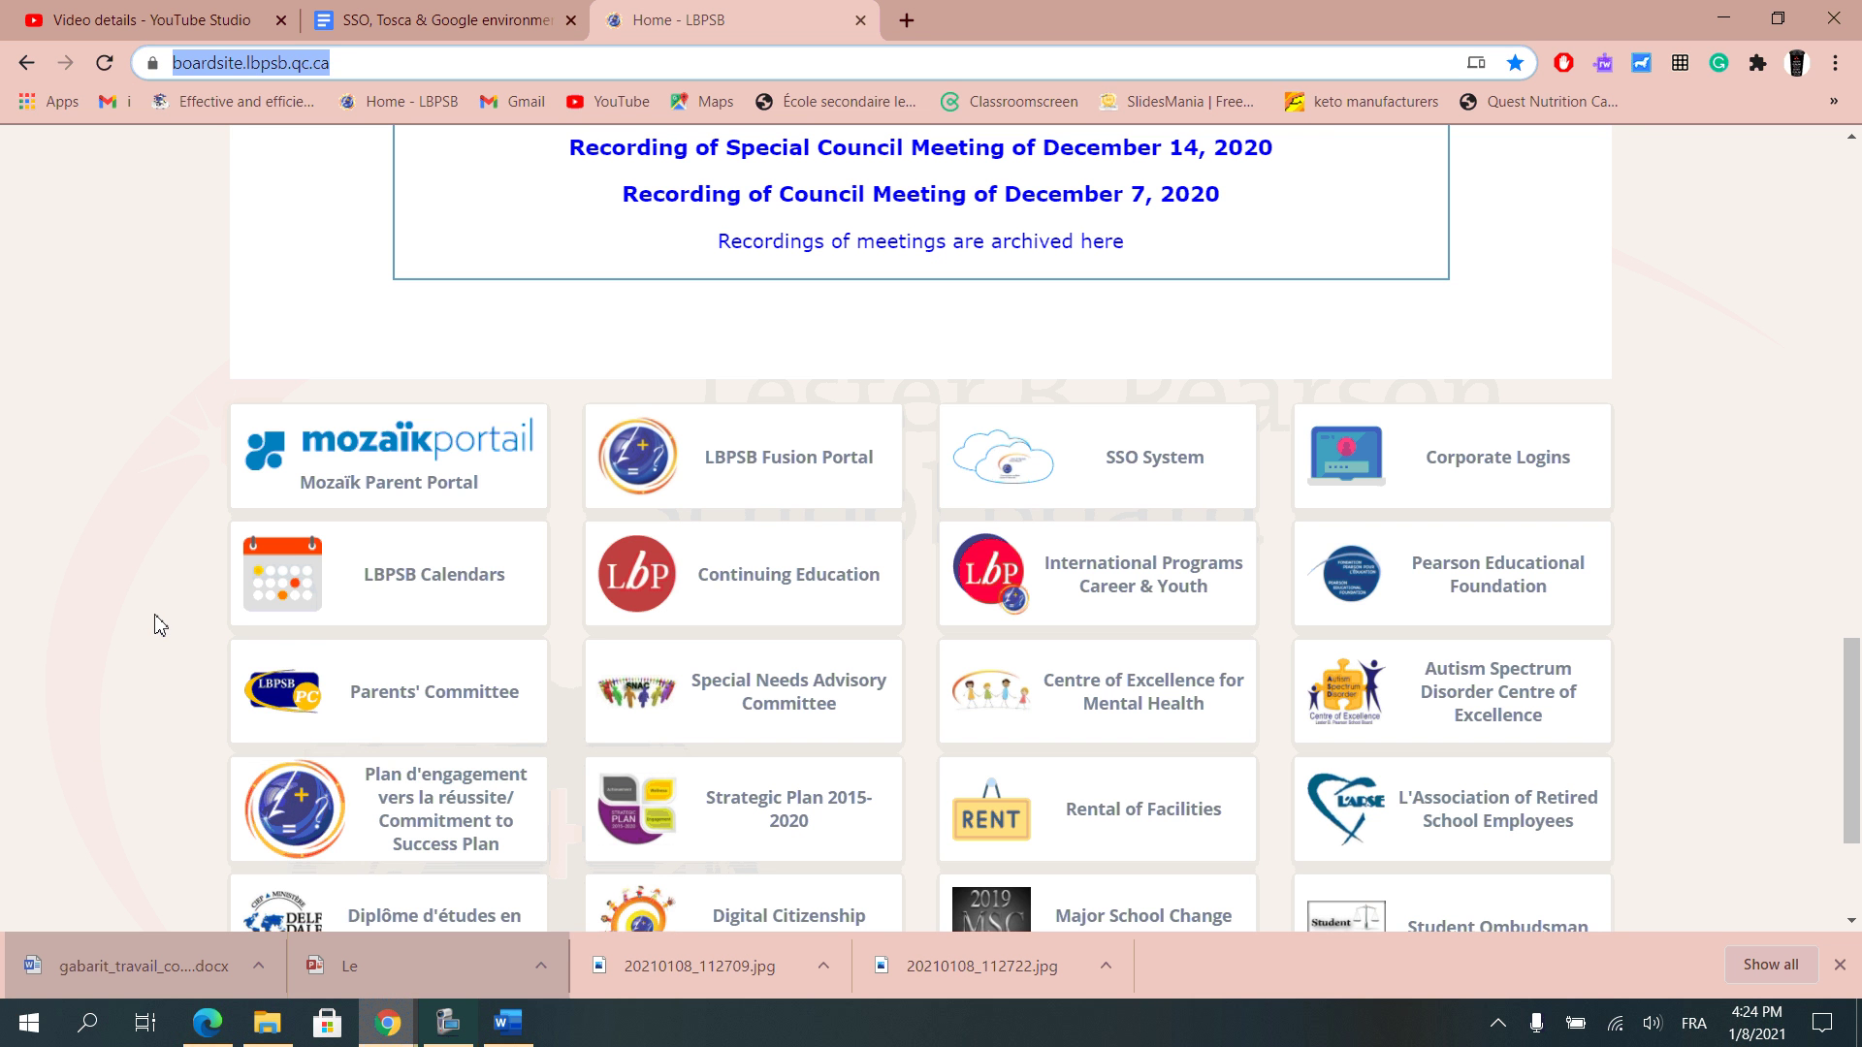
# Look over the school board homepage and open its SSO System link
pyautogui.scroll(20, 160, 624)
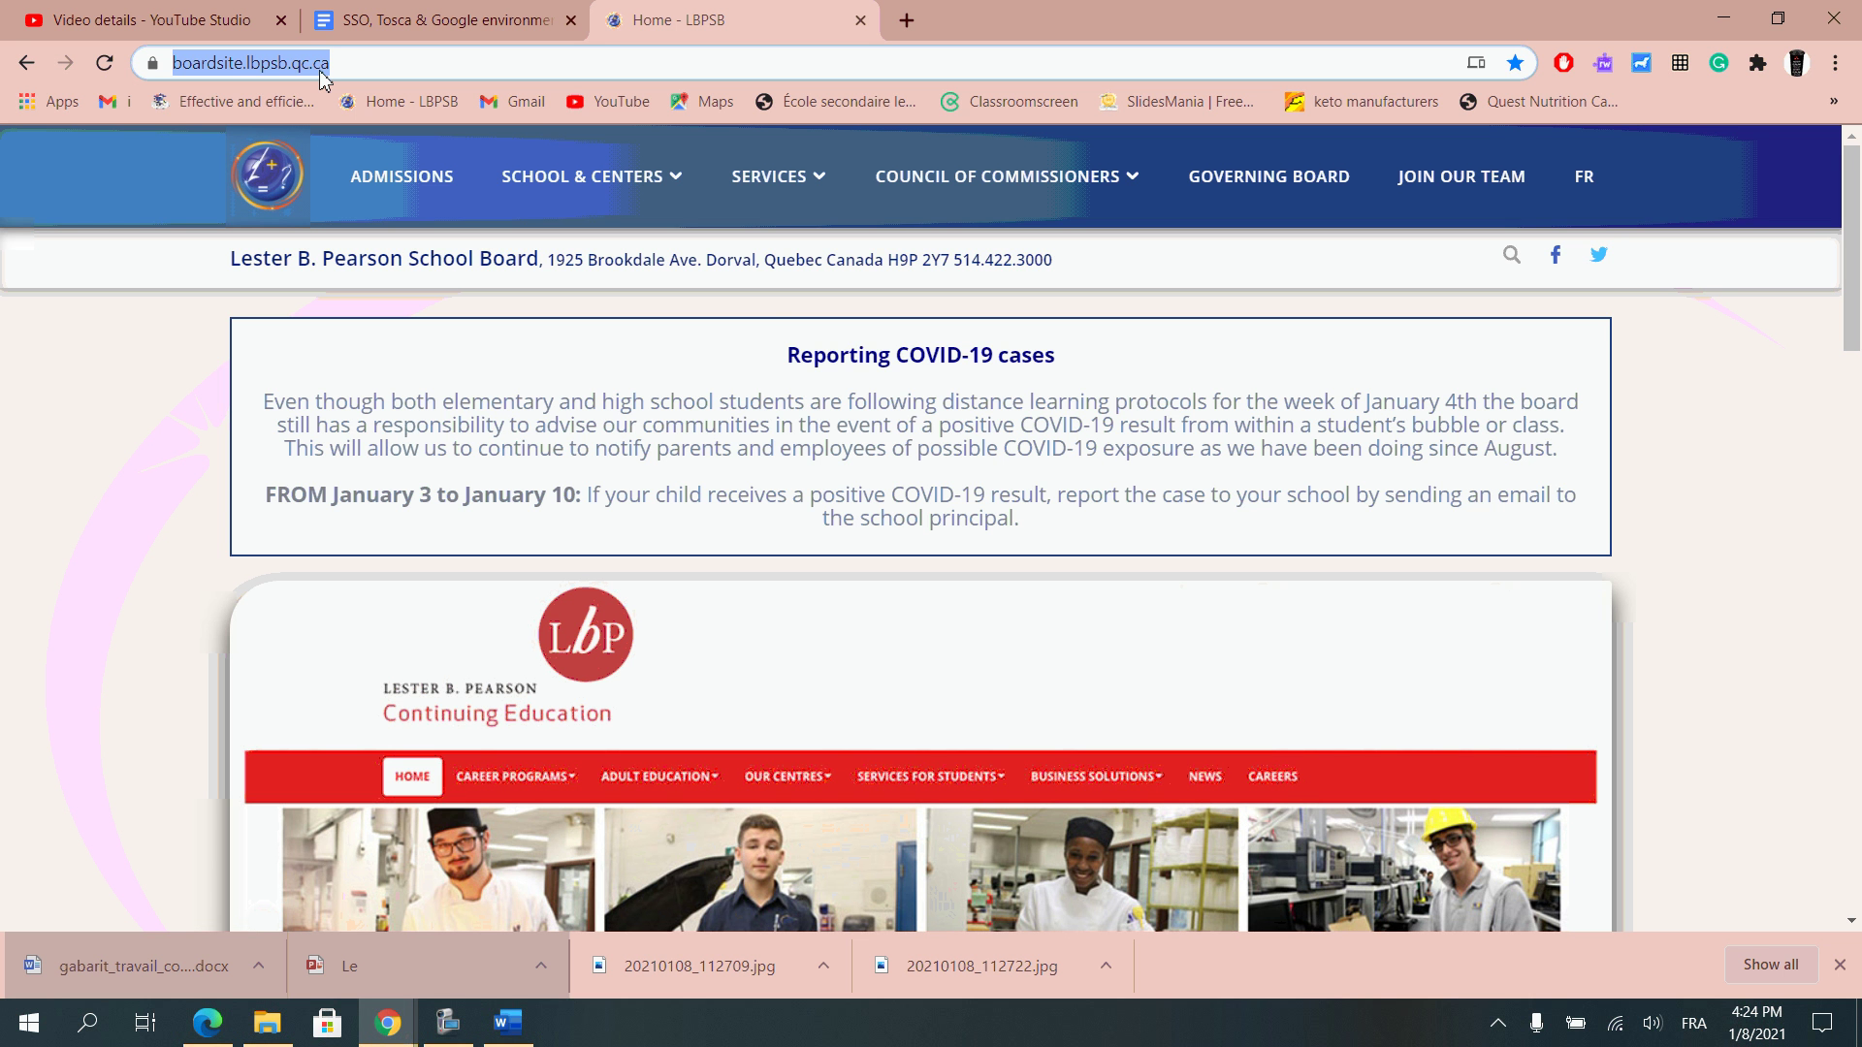
pyautogui.moveTo(773, 194)
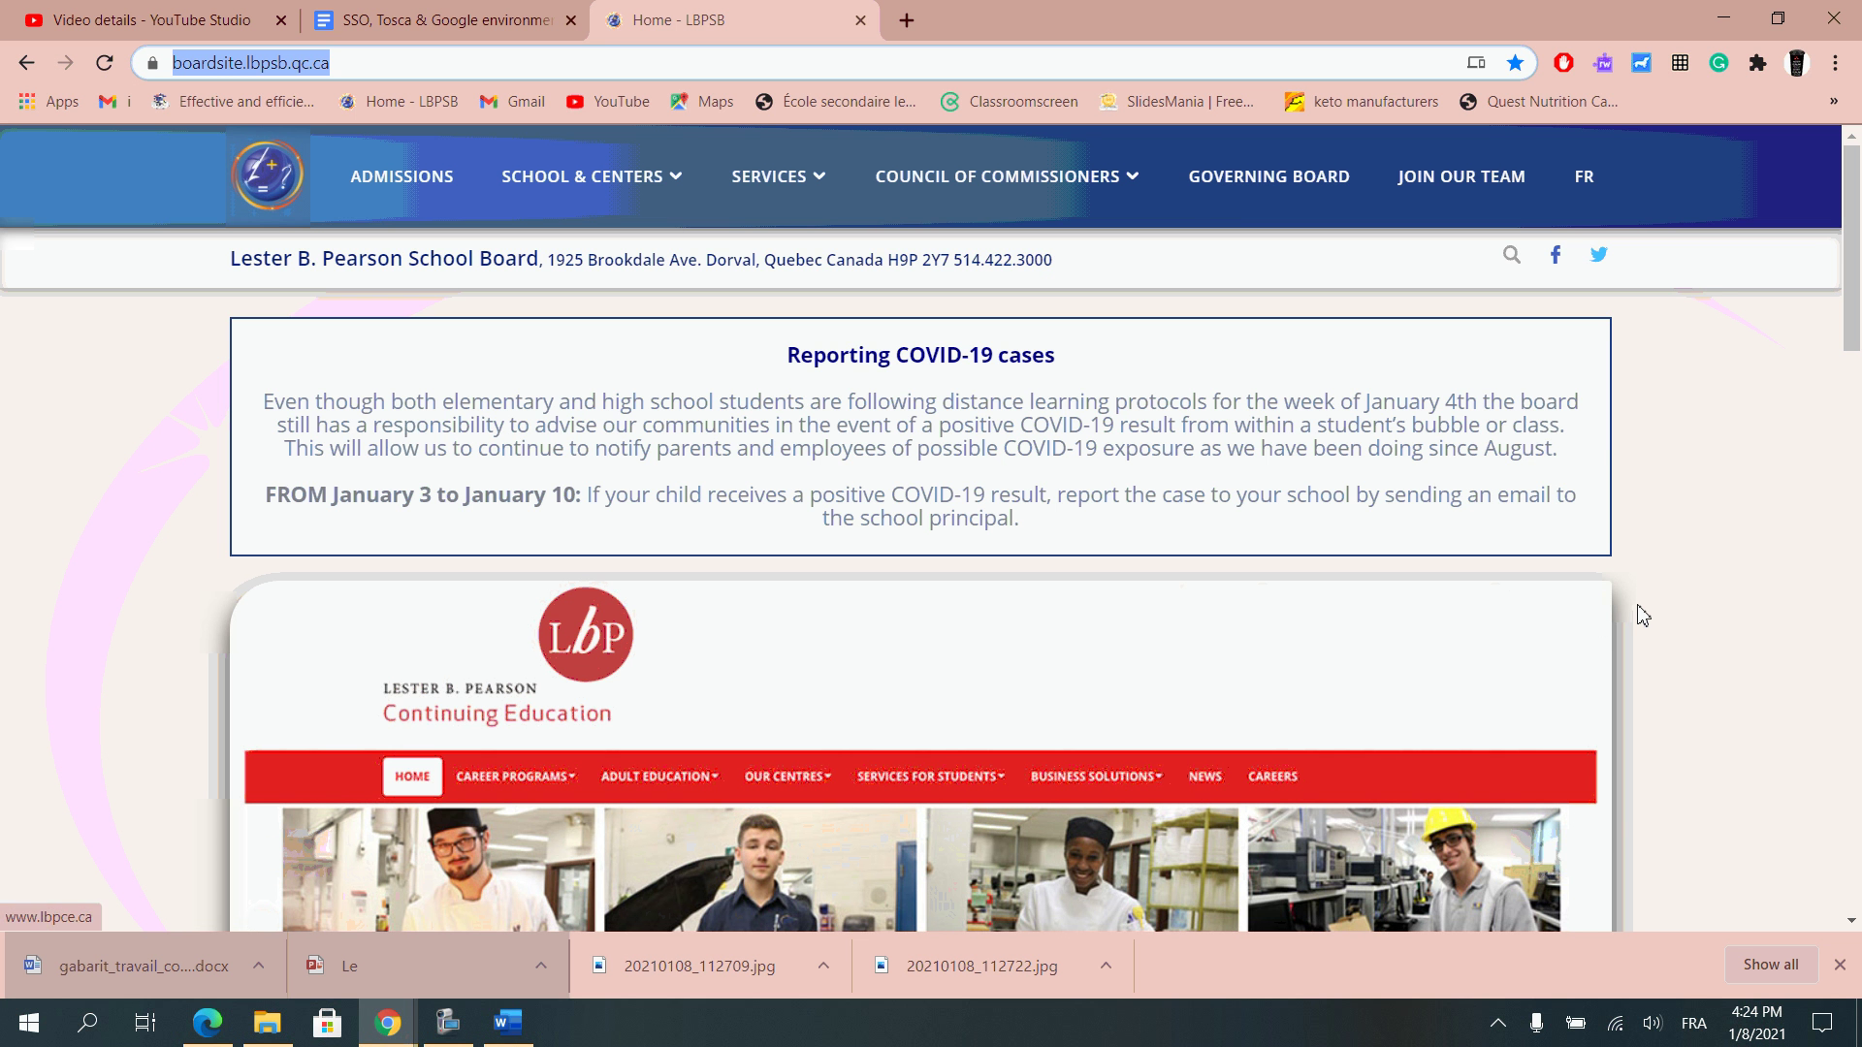
pyautogui.scroll(-4, 1639, 615)
pyautogui.scroll(-8, 1639, 615)
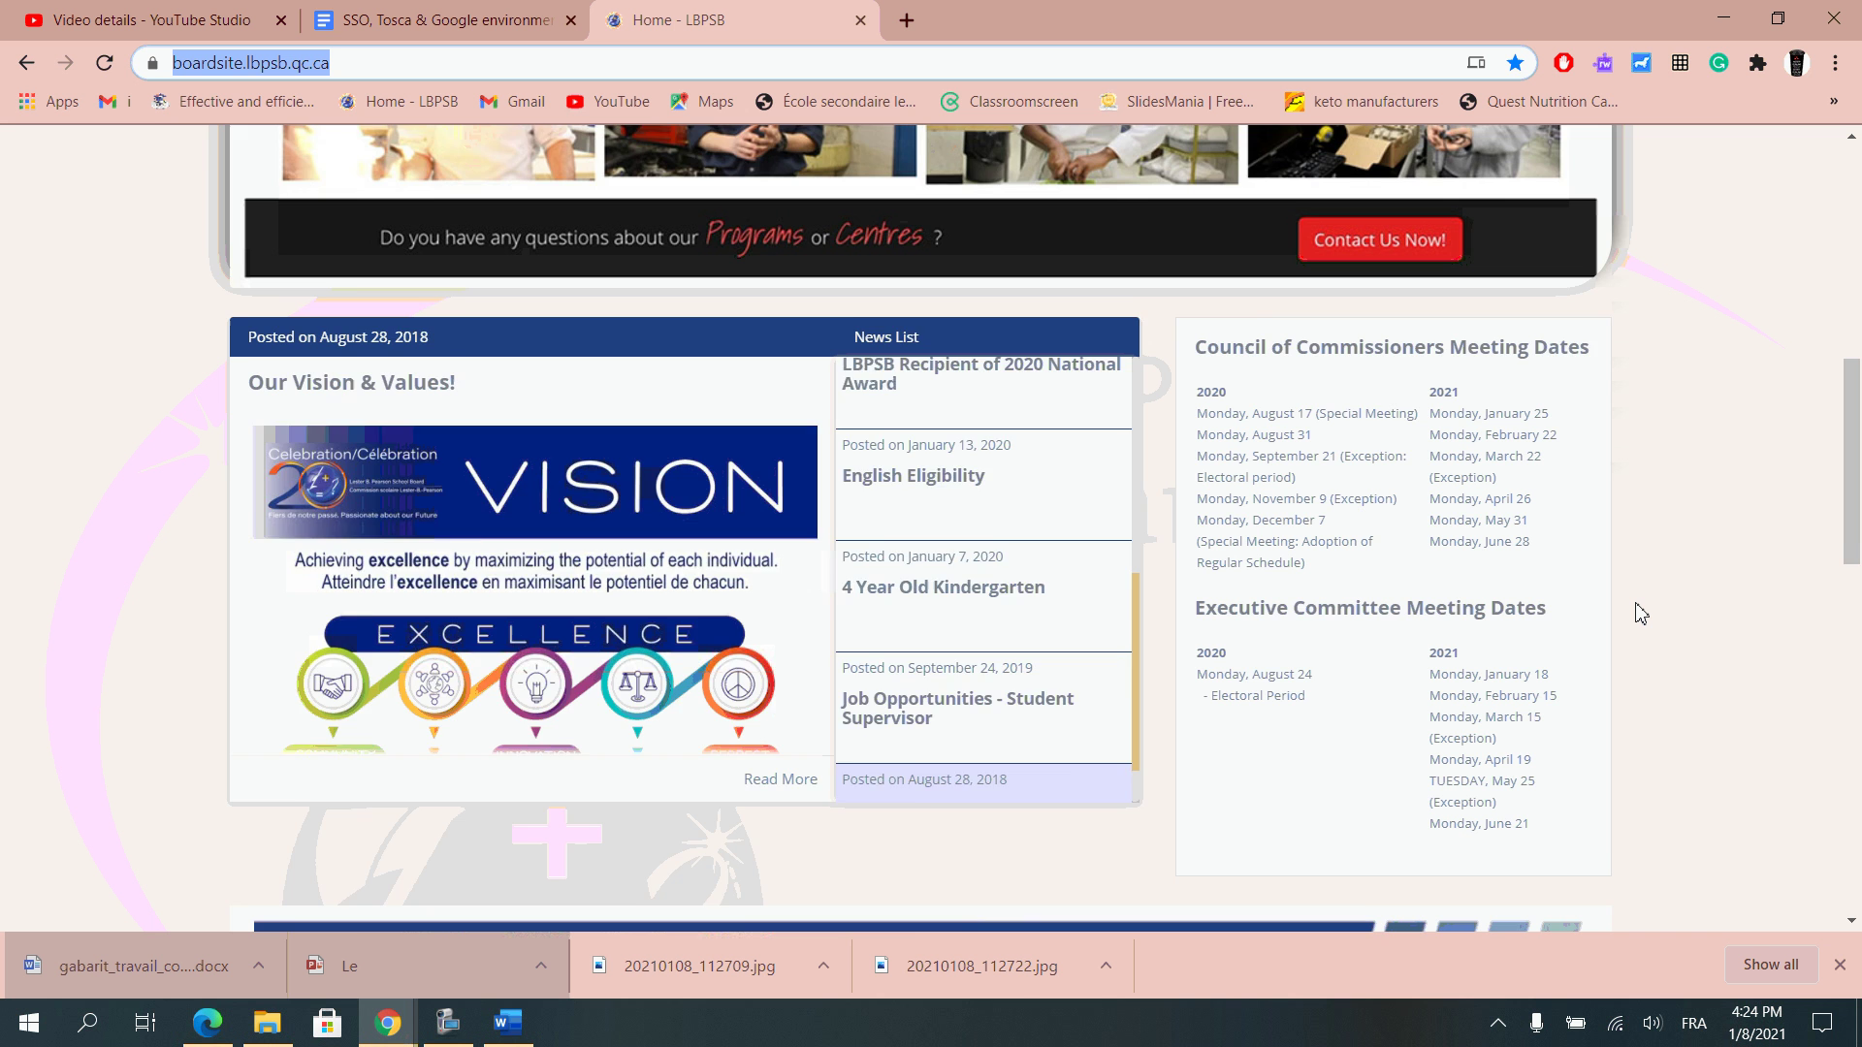
pyautogui.scroll(-1, 1639, 615)
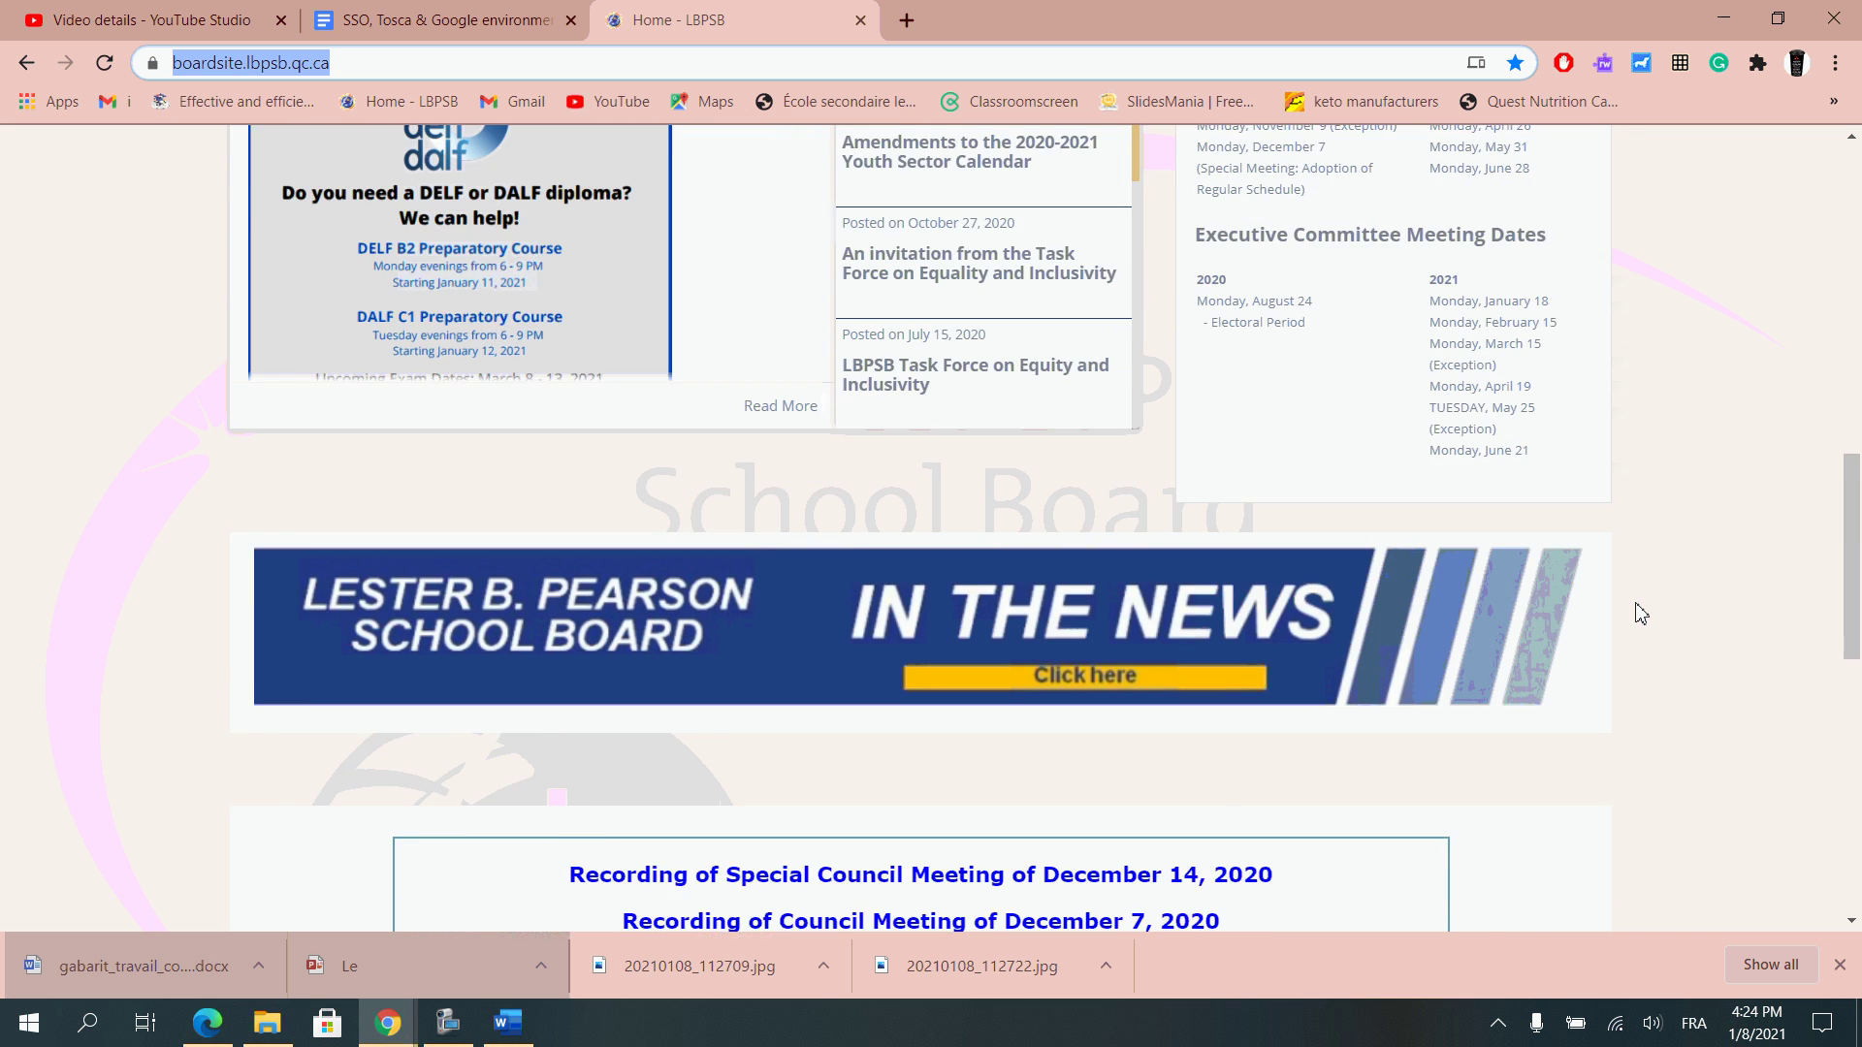
pyautogui.scroll(3, 1639, 615)
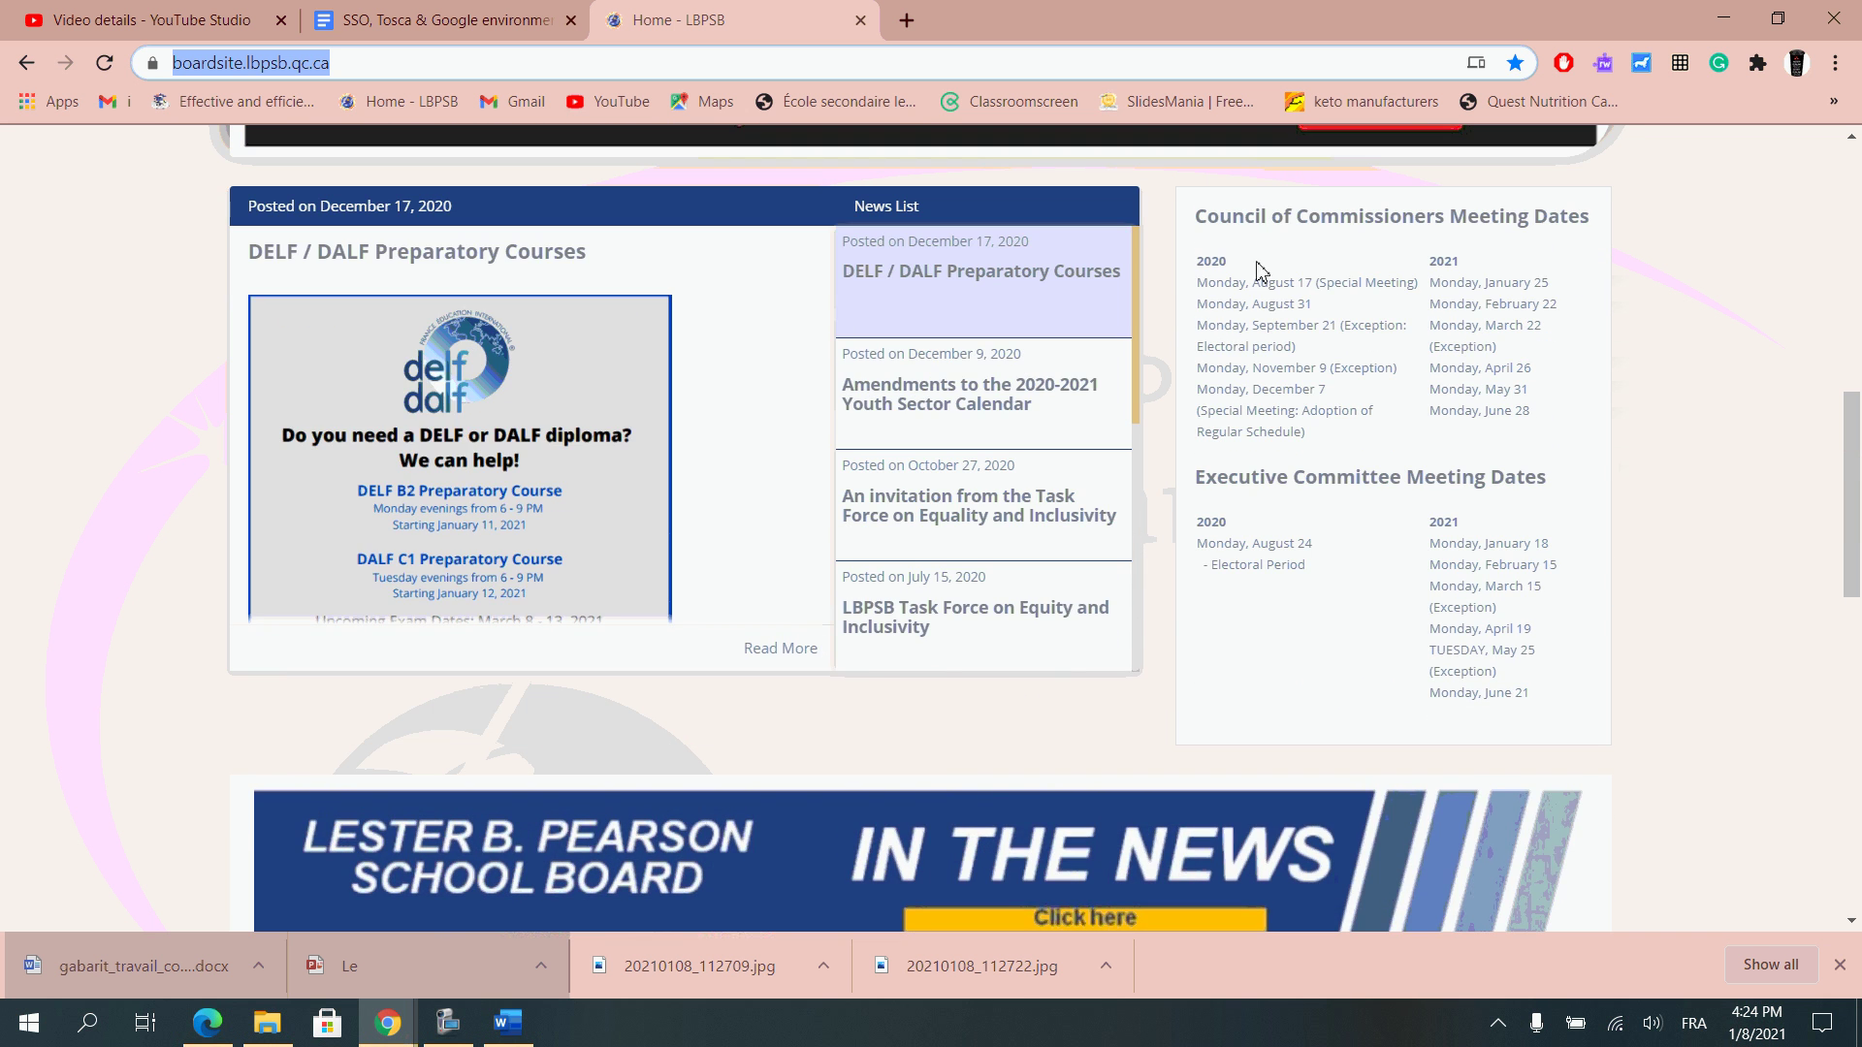
pyautogui.scroll(-8, 1693, 543)
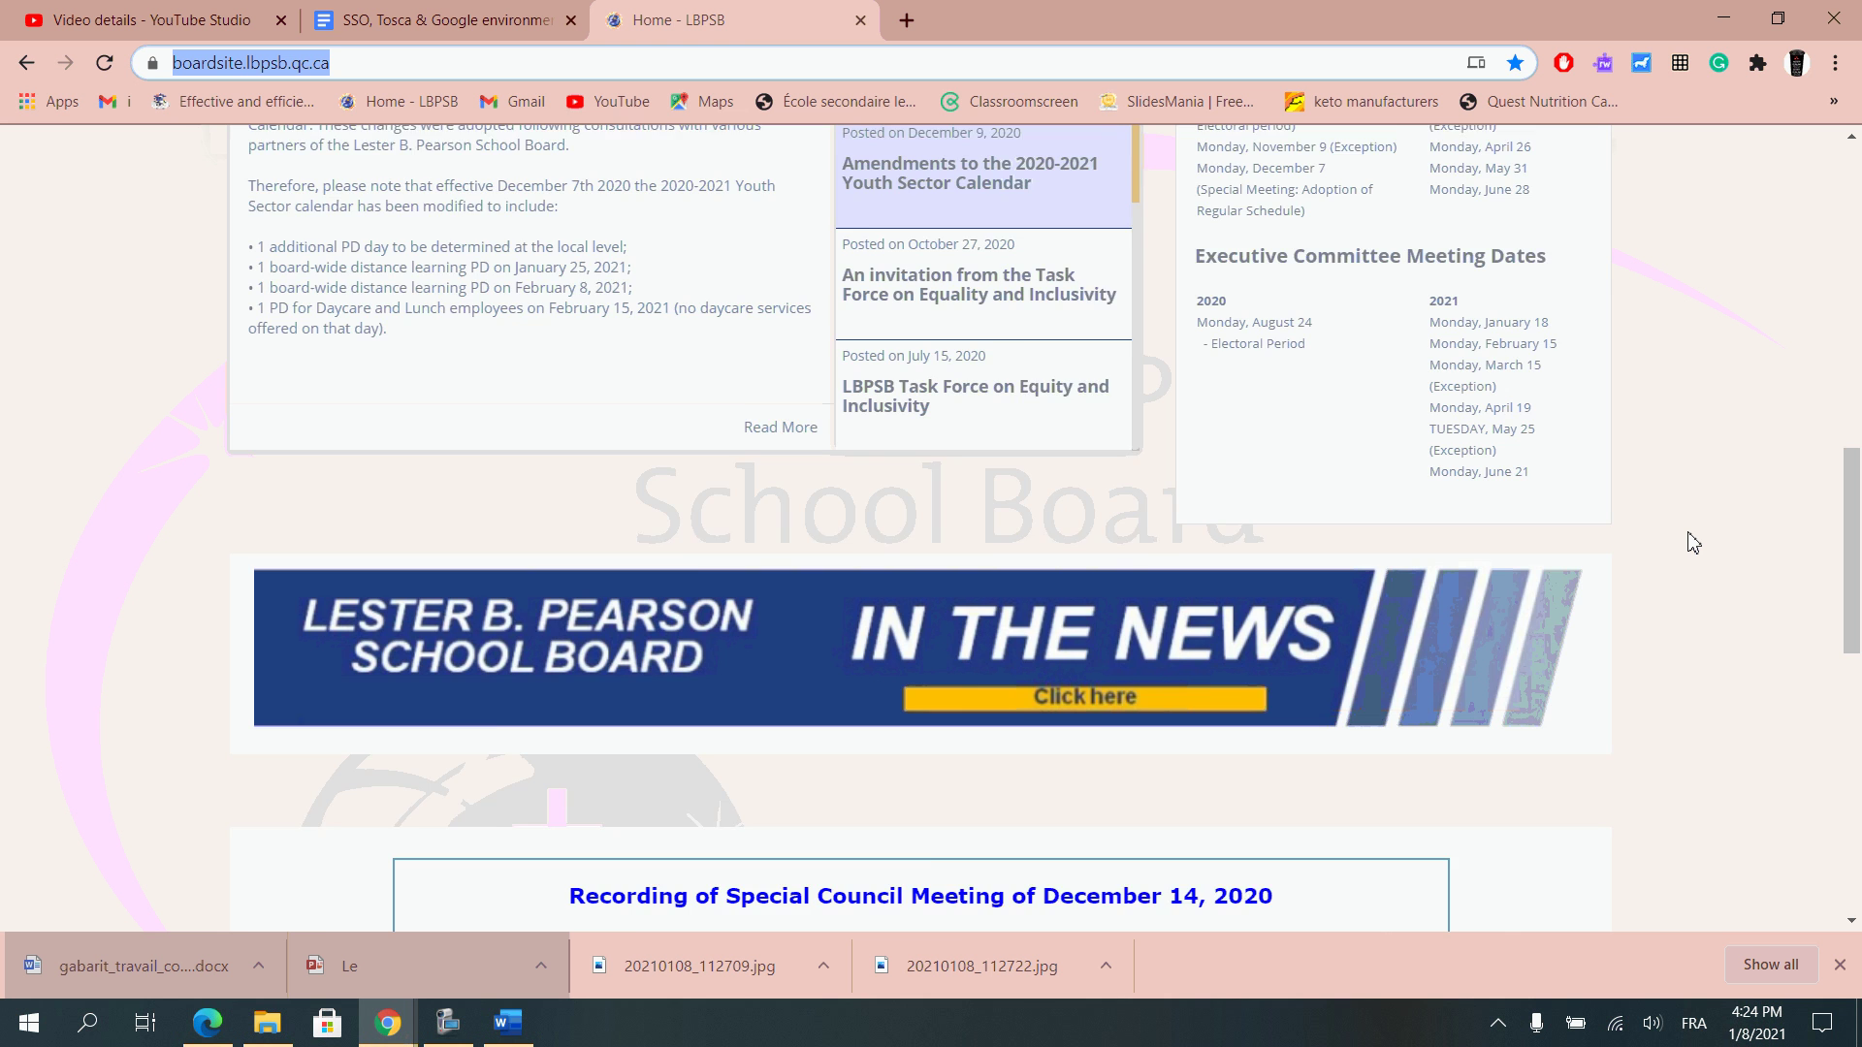
pyautogui.scroll(-2, 1692, 543)
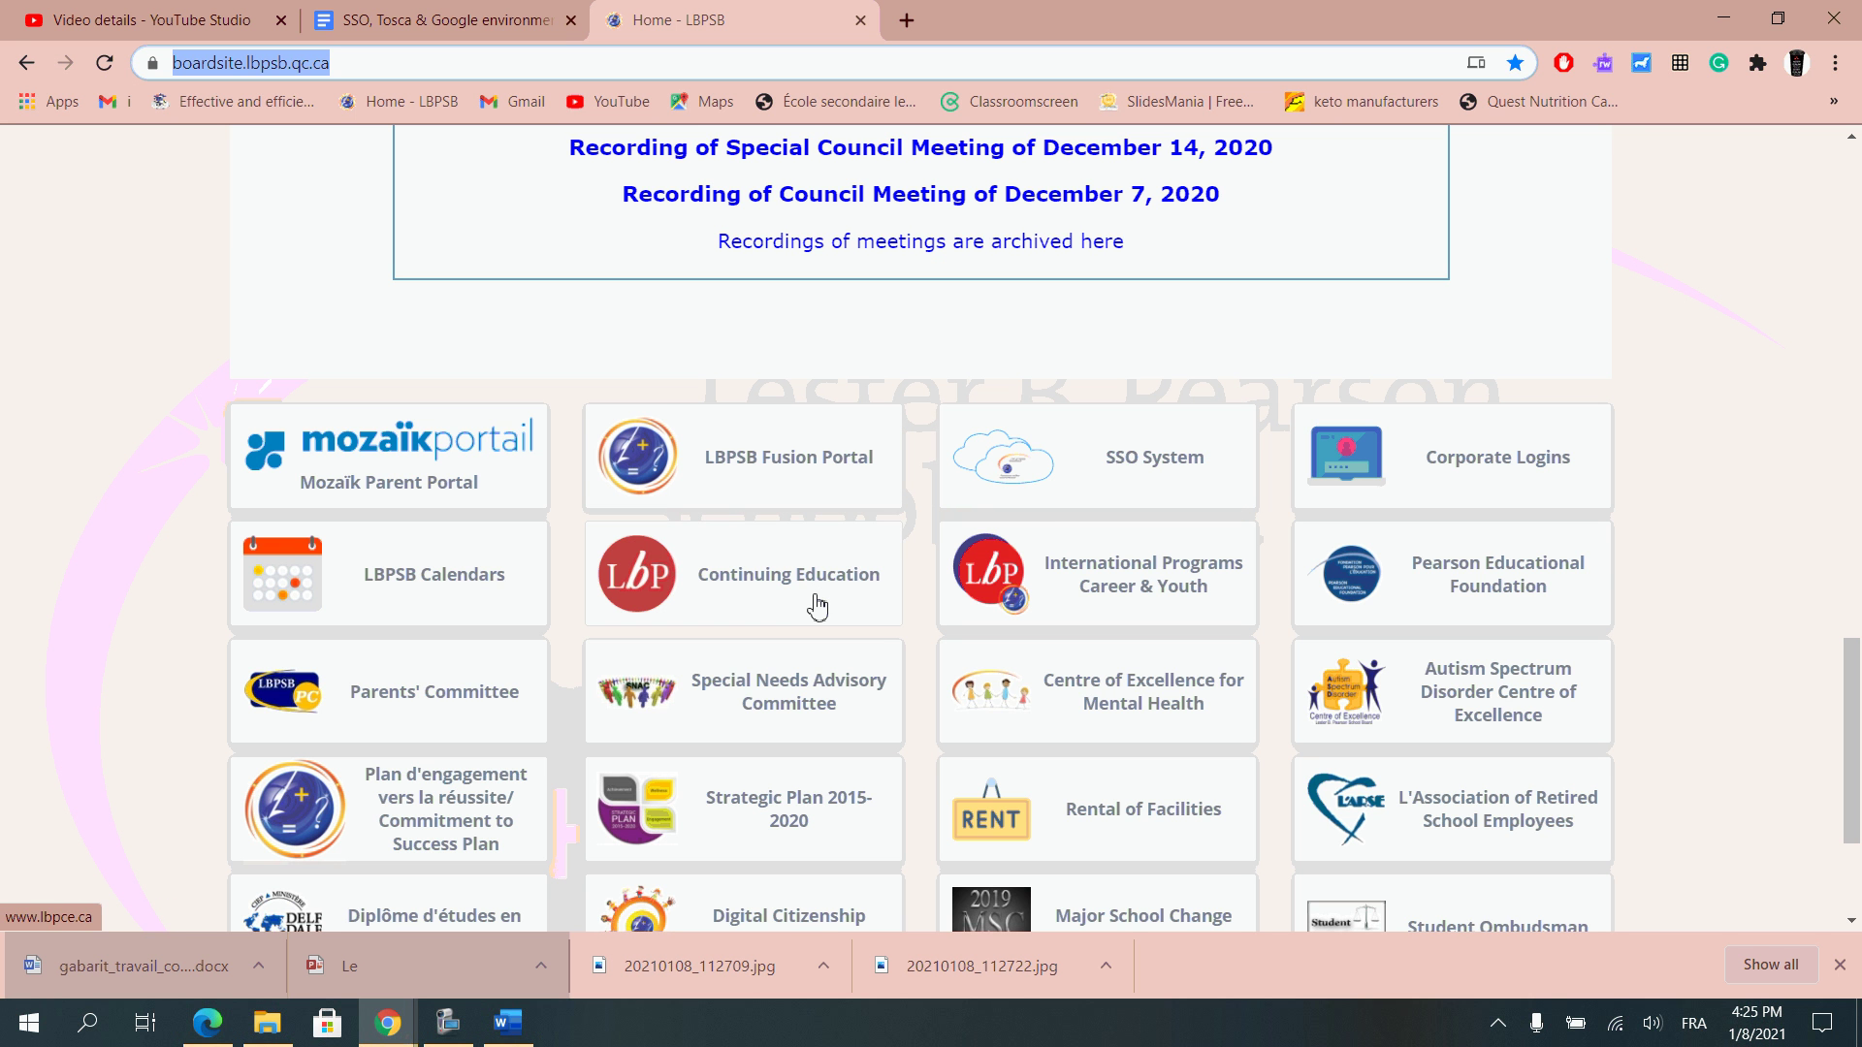
pyautogui.click(1092, 495)
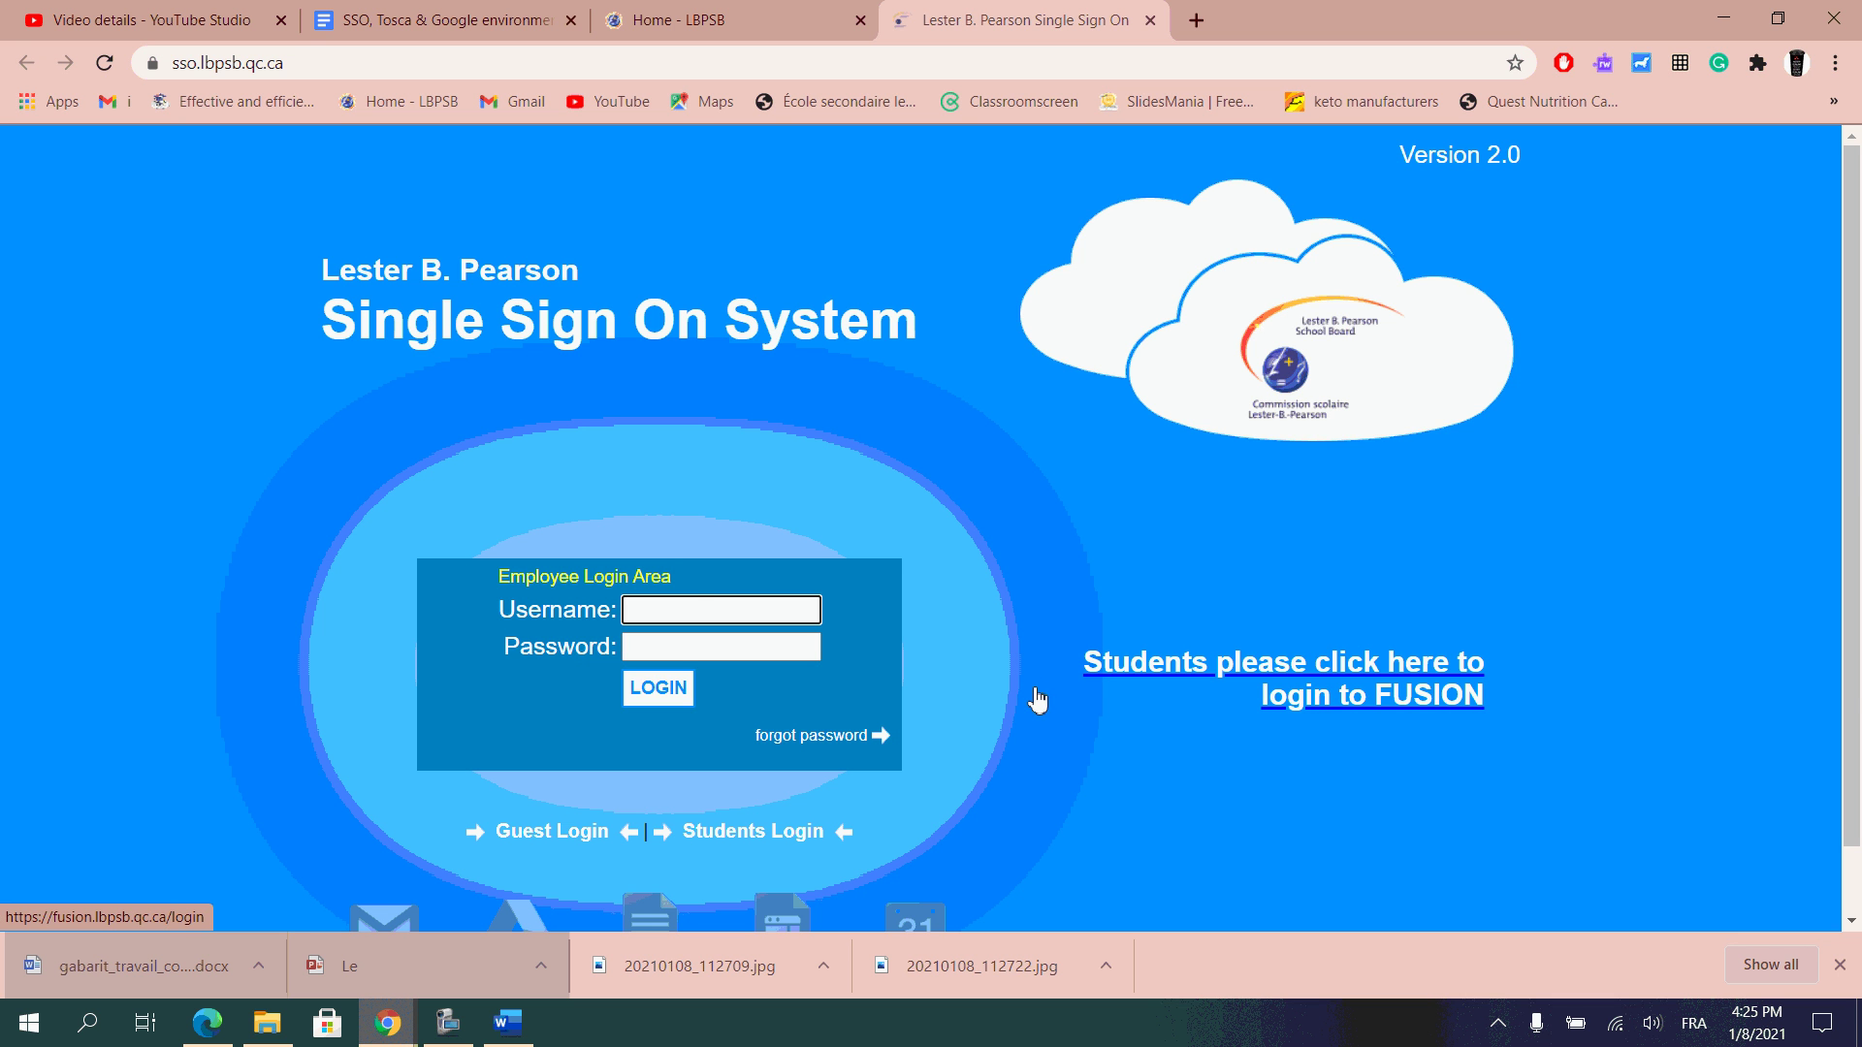
# Log in to the Employee Login Area with the saved username and the account password
pyautogui.click(695, 609)
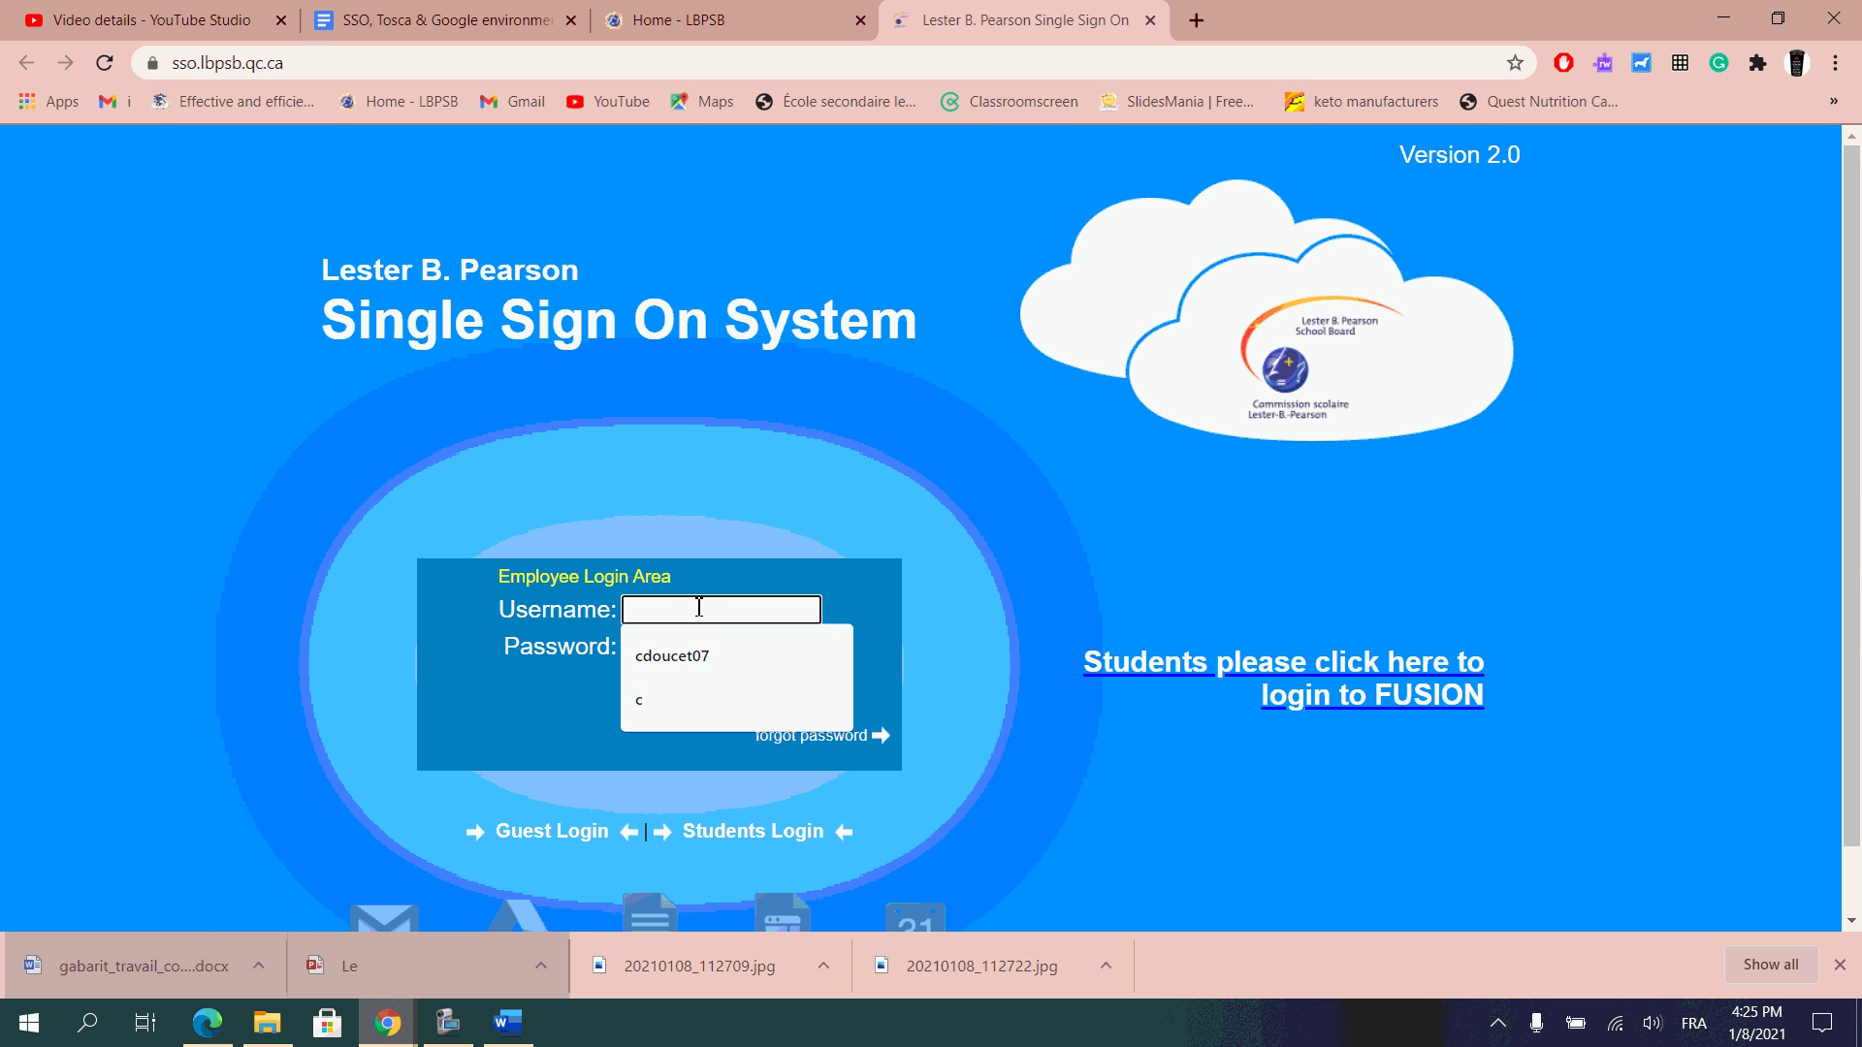
pyautogui.click(728, 665)
pyautogui.click(723, 648)
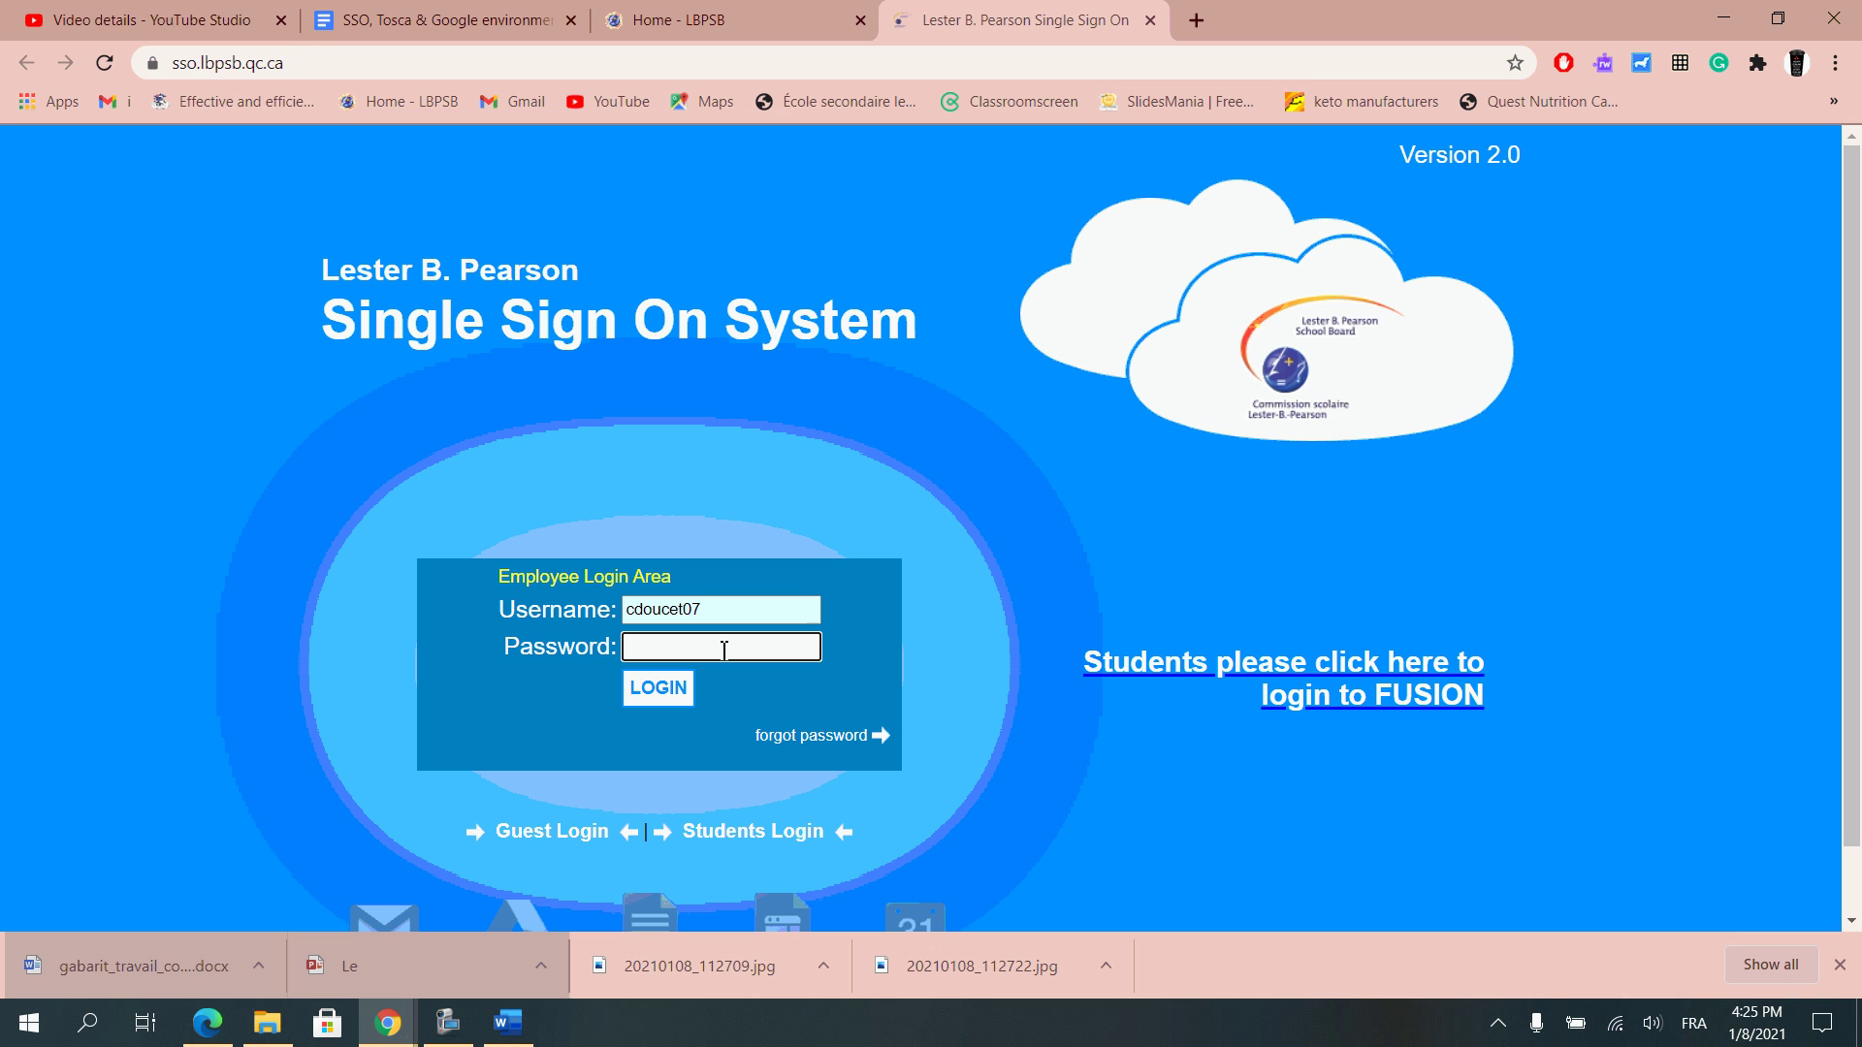
pyautogui.write('•••••••••')
pyautogui.click(648, 694)
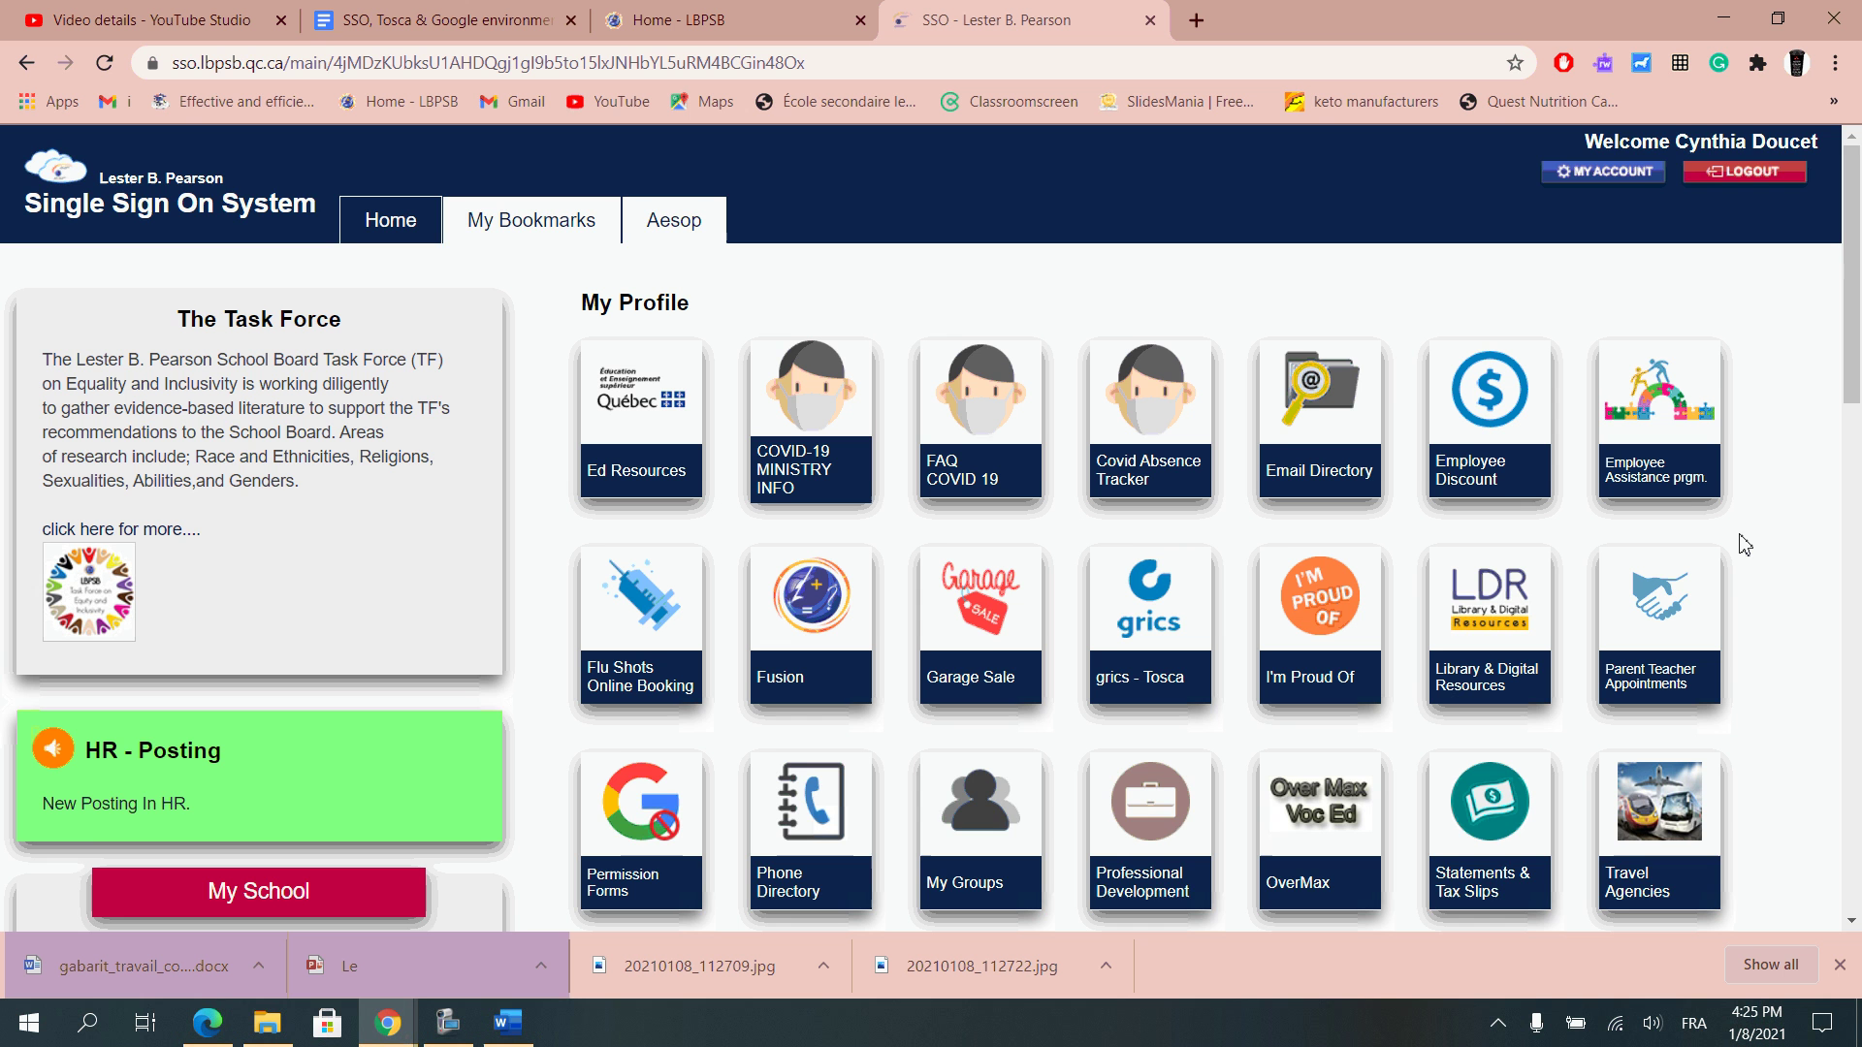
# Open the grics - Tosca application from My Profile and launch Tosca for the Gordon Robertson school account
pyautogui.scroll(-1, 1745, 545)
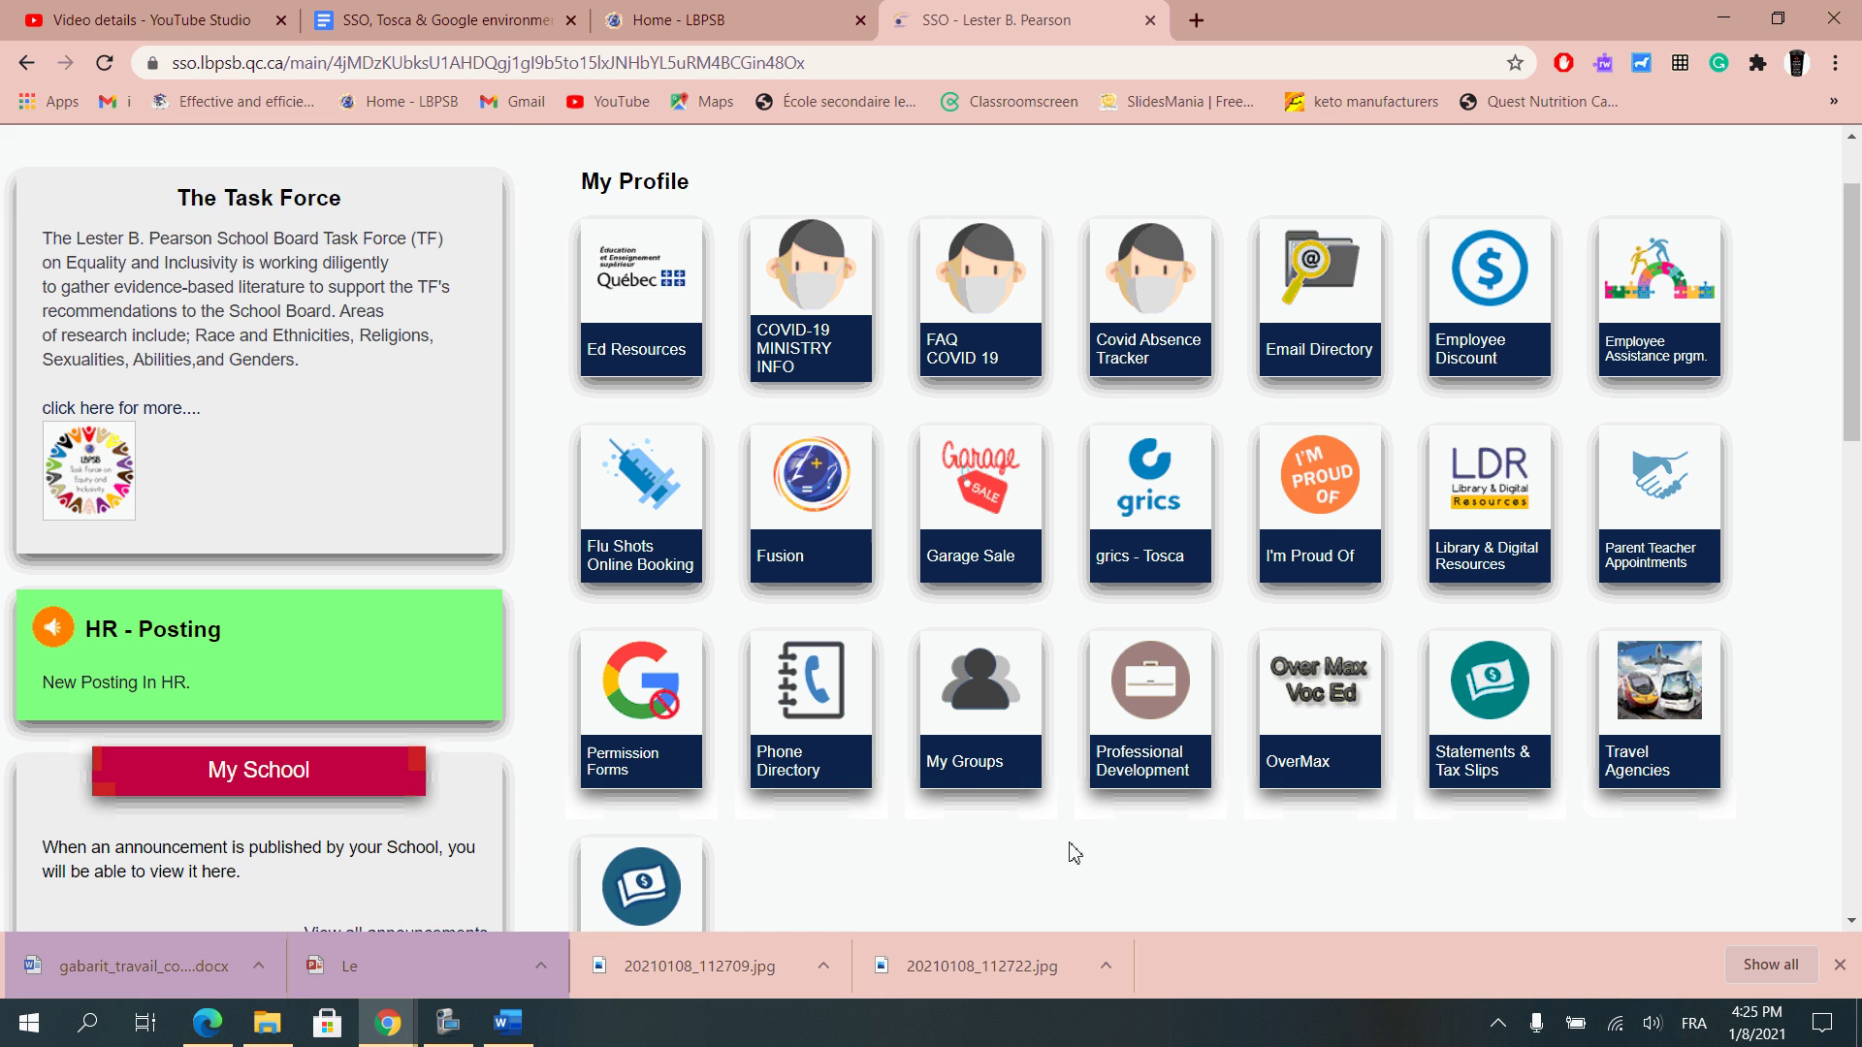
pyautogui.scroll(-1, 1071, 851)
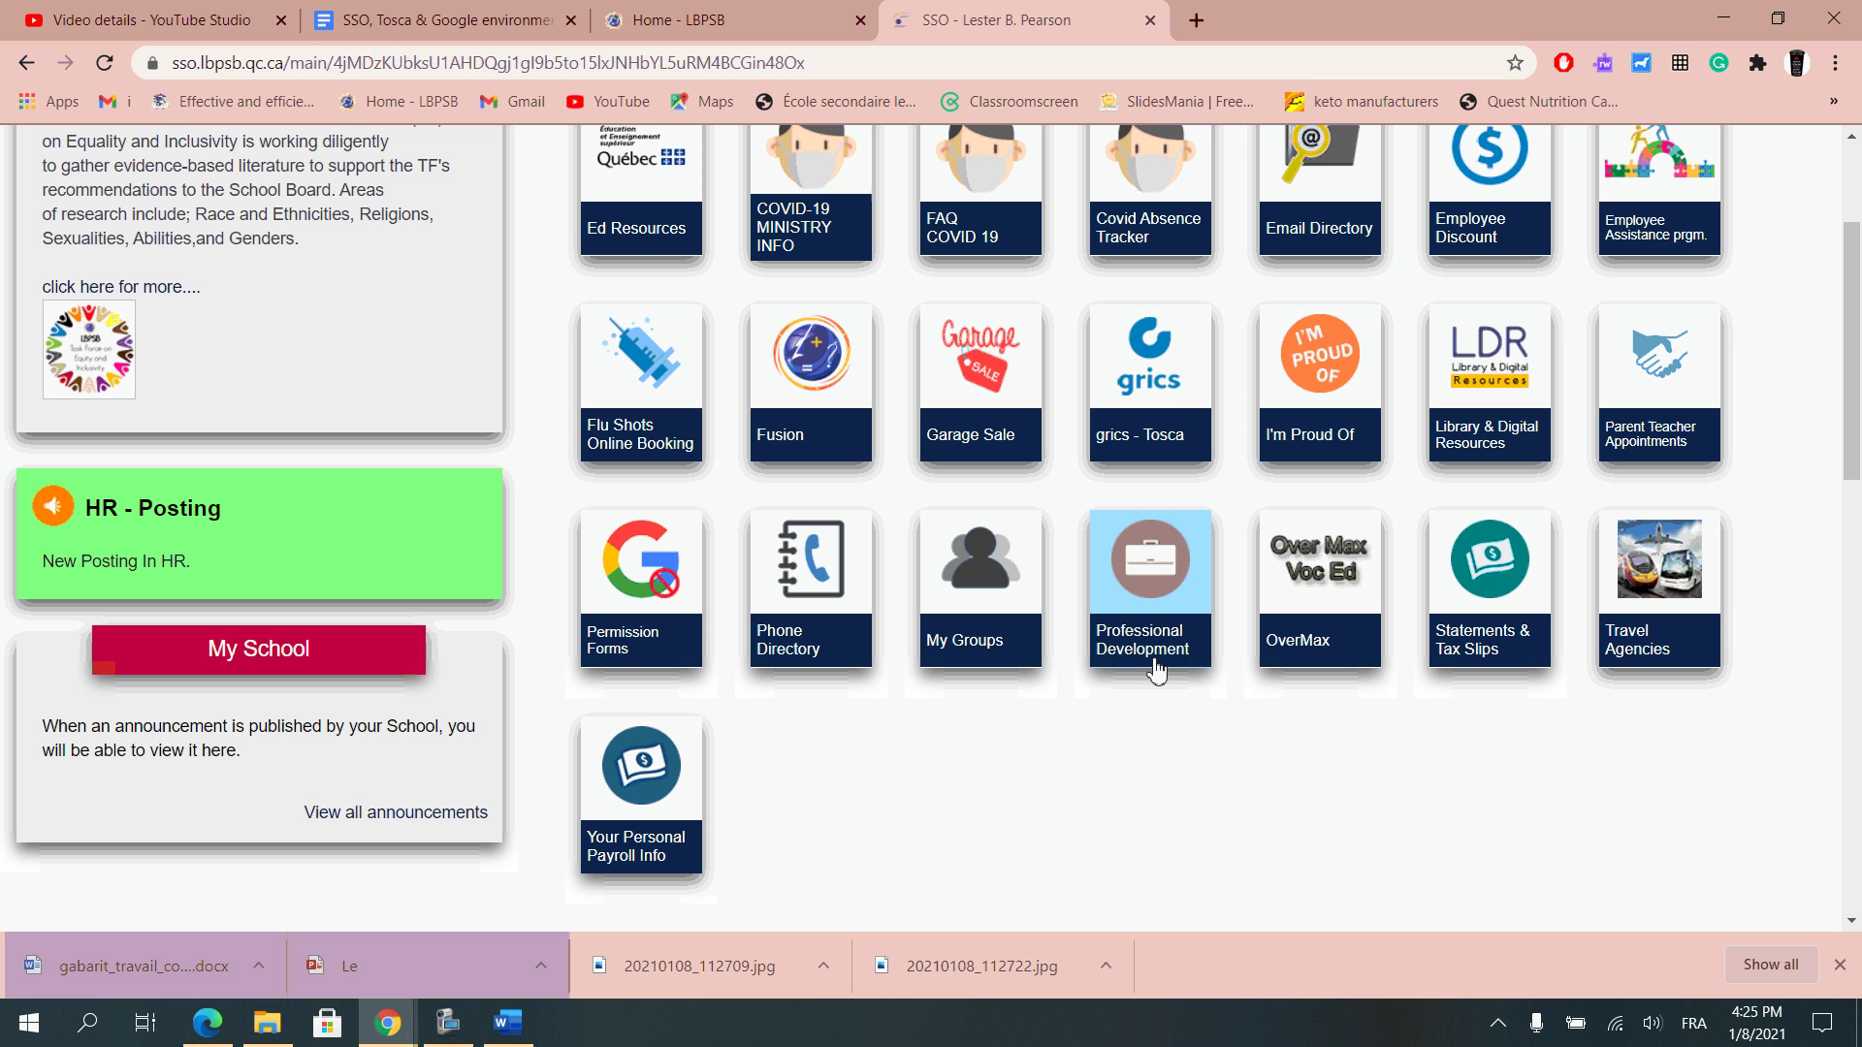
pyautogui.moveTo(1144, 475)
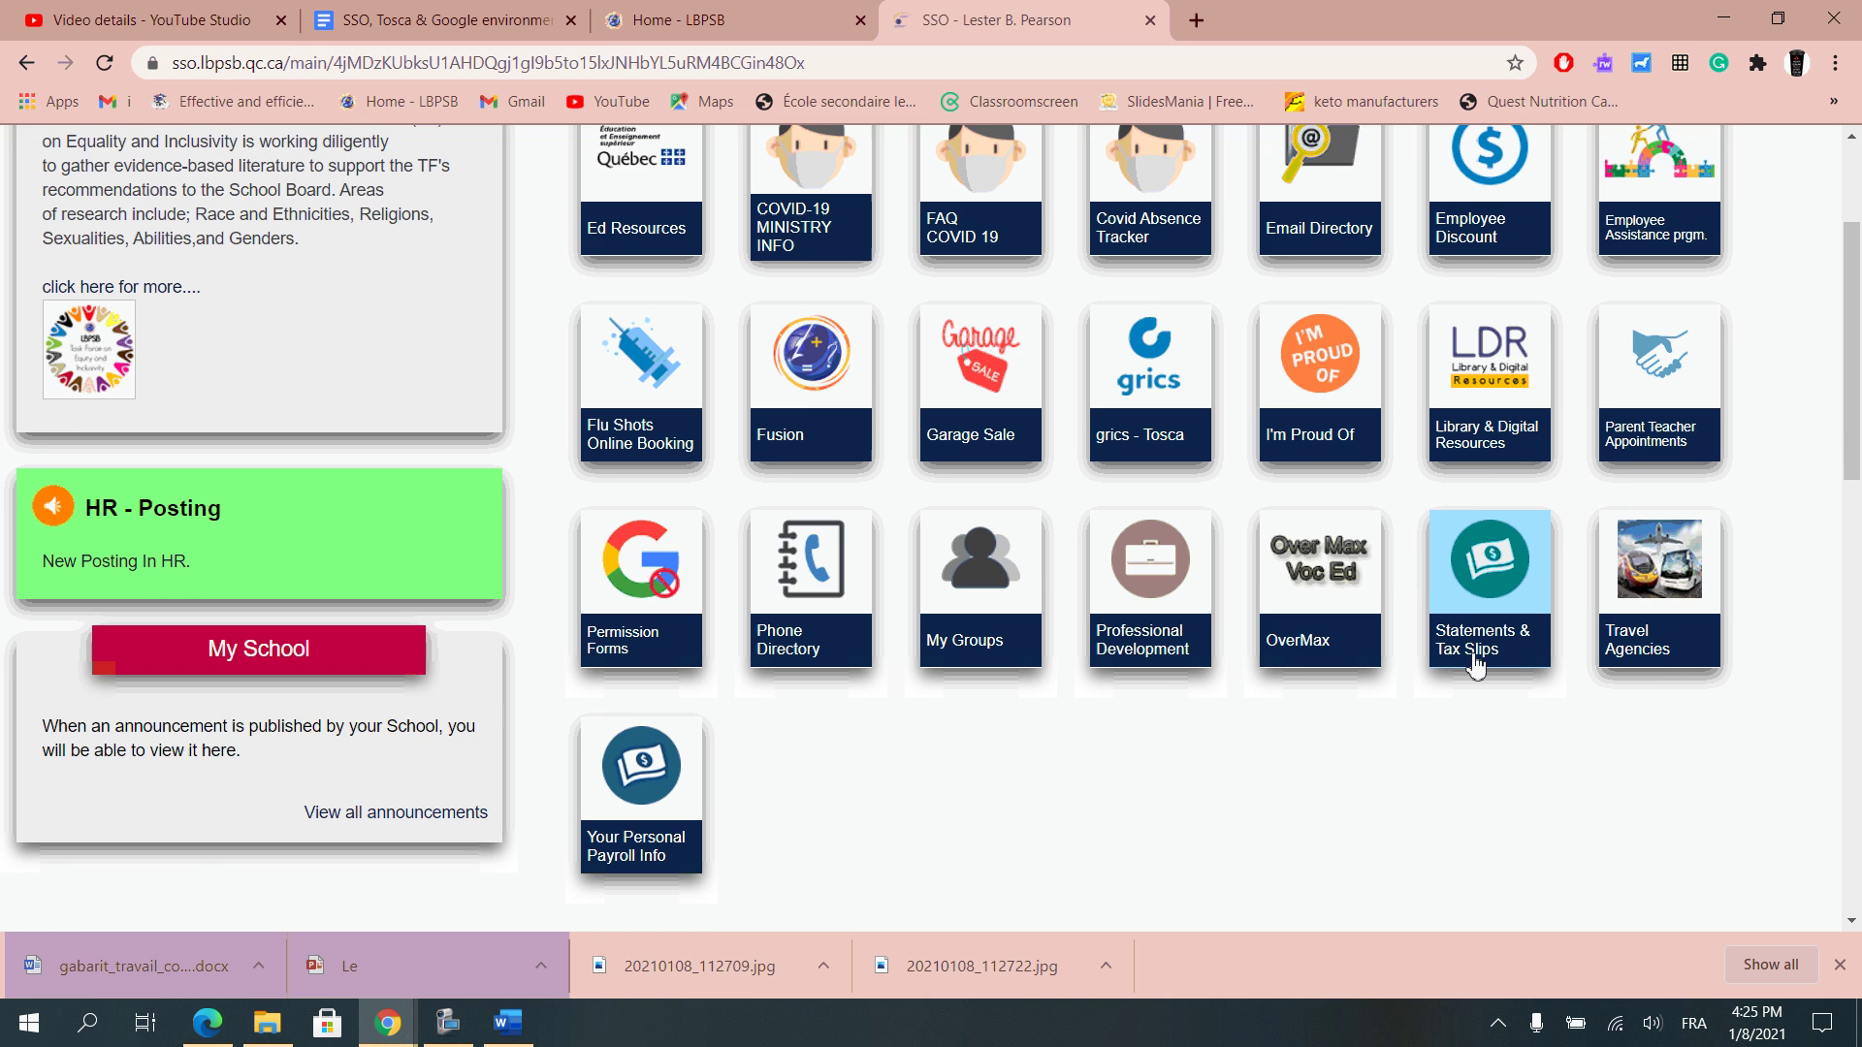
pyautogui.scroll(1, 1476, 665)
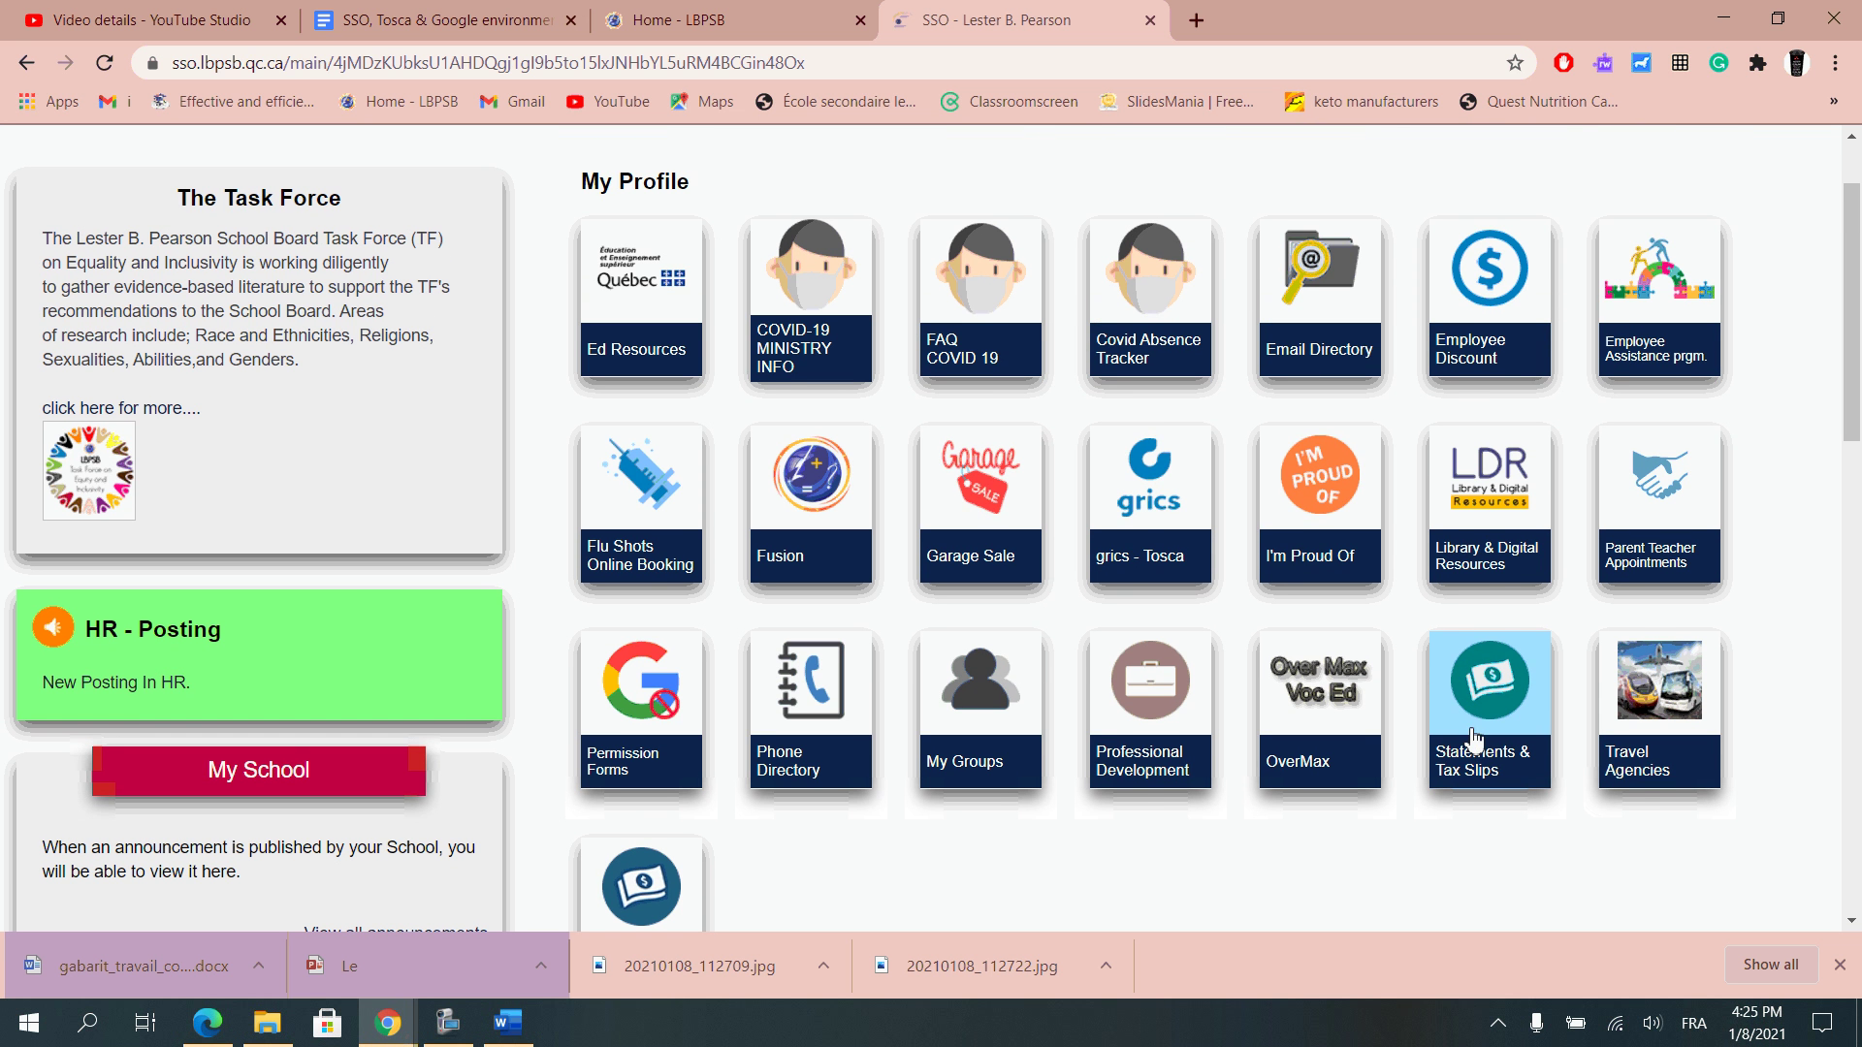
pyautogui.moveTo(1130, 568)
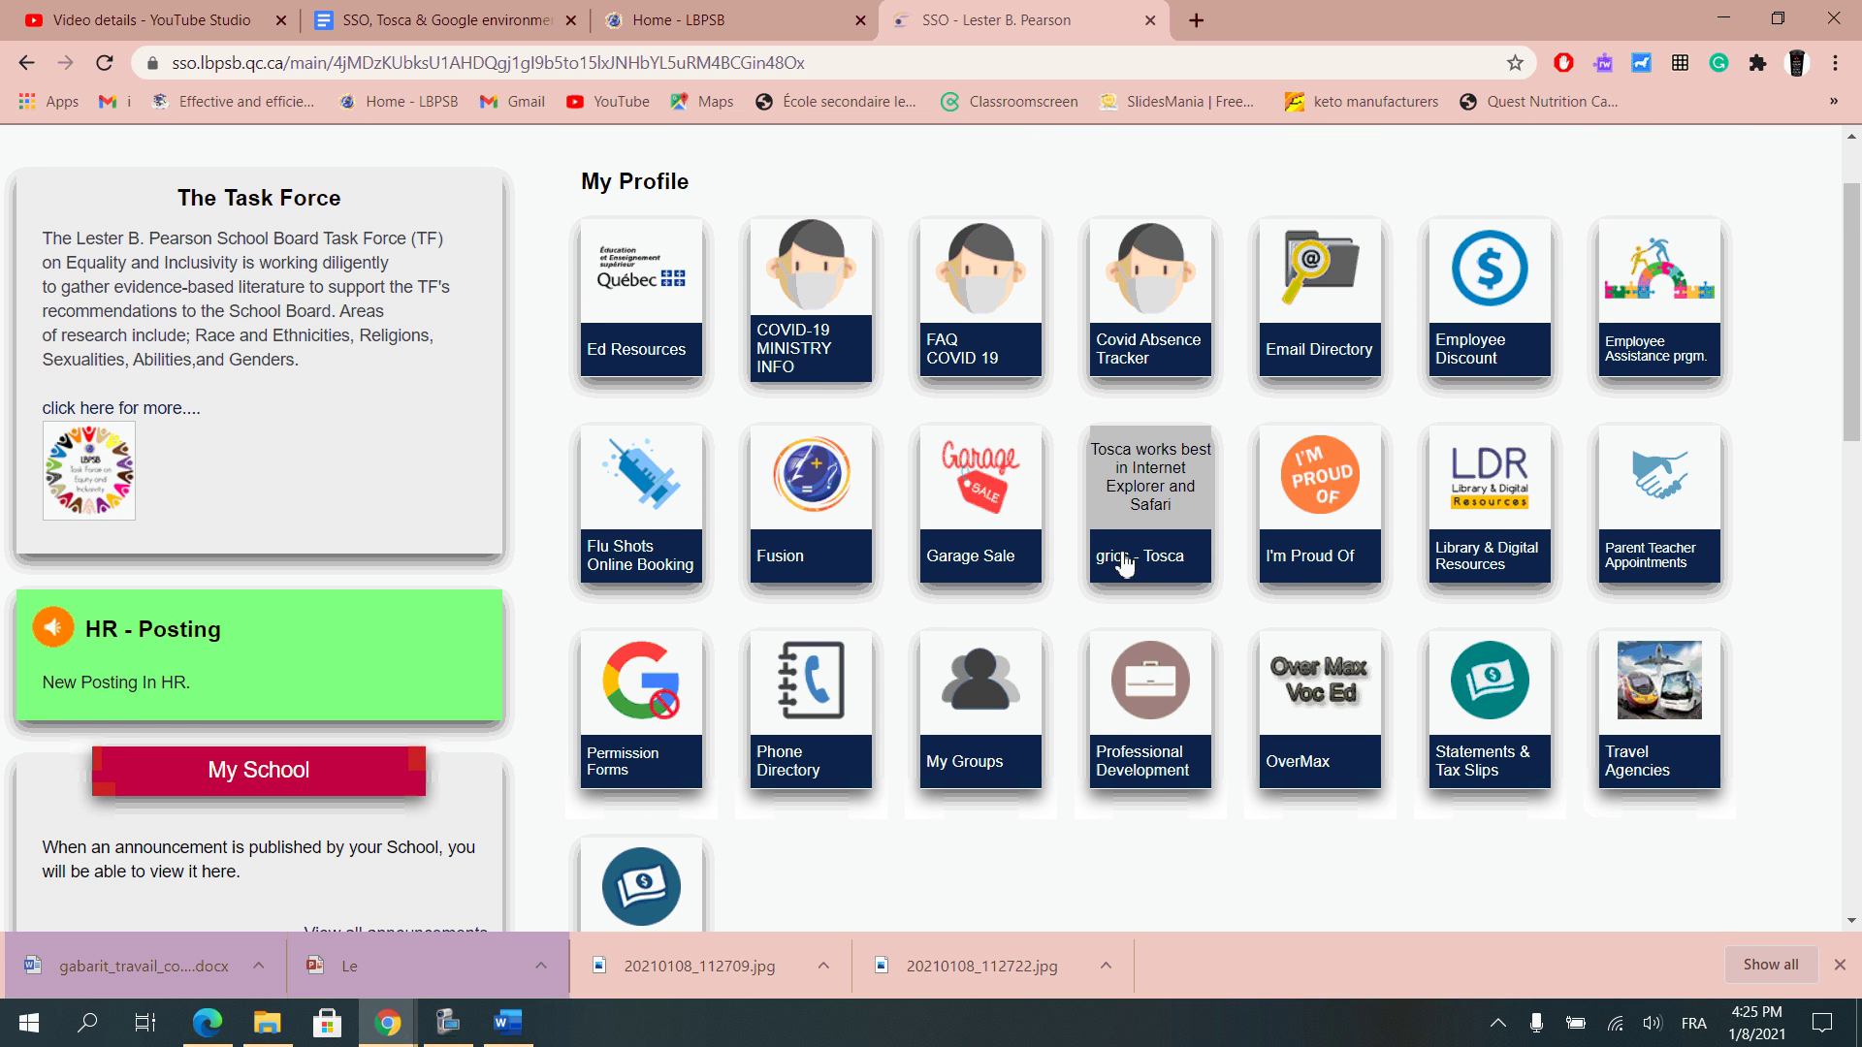
pyautogui.click(1127, 566)
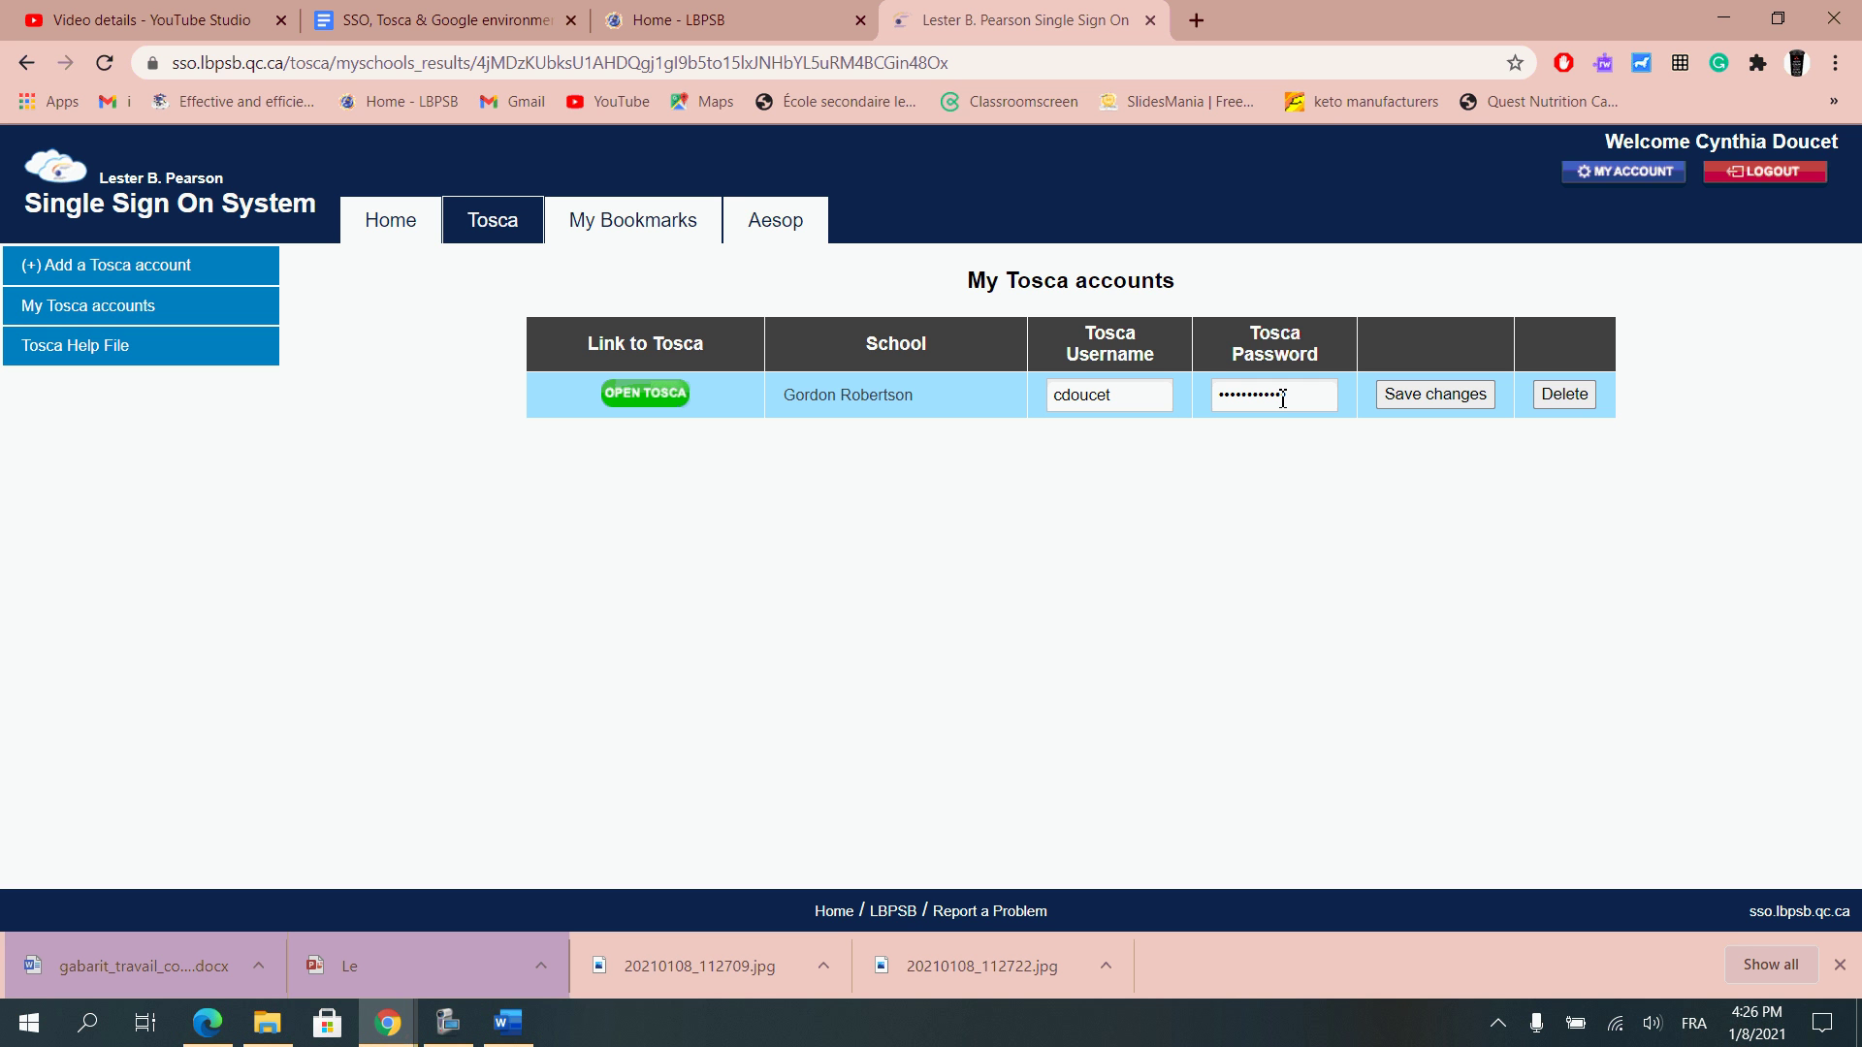
pyautogui.click(659, 408)
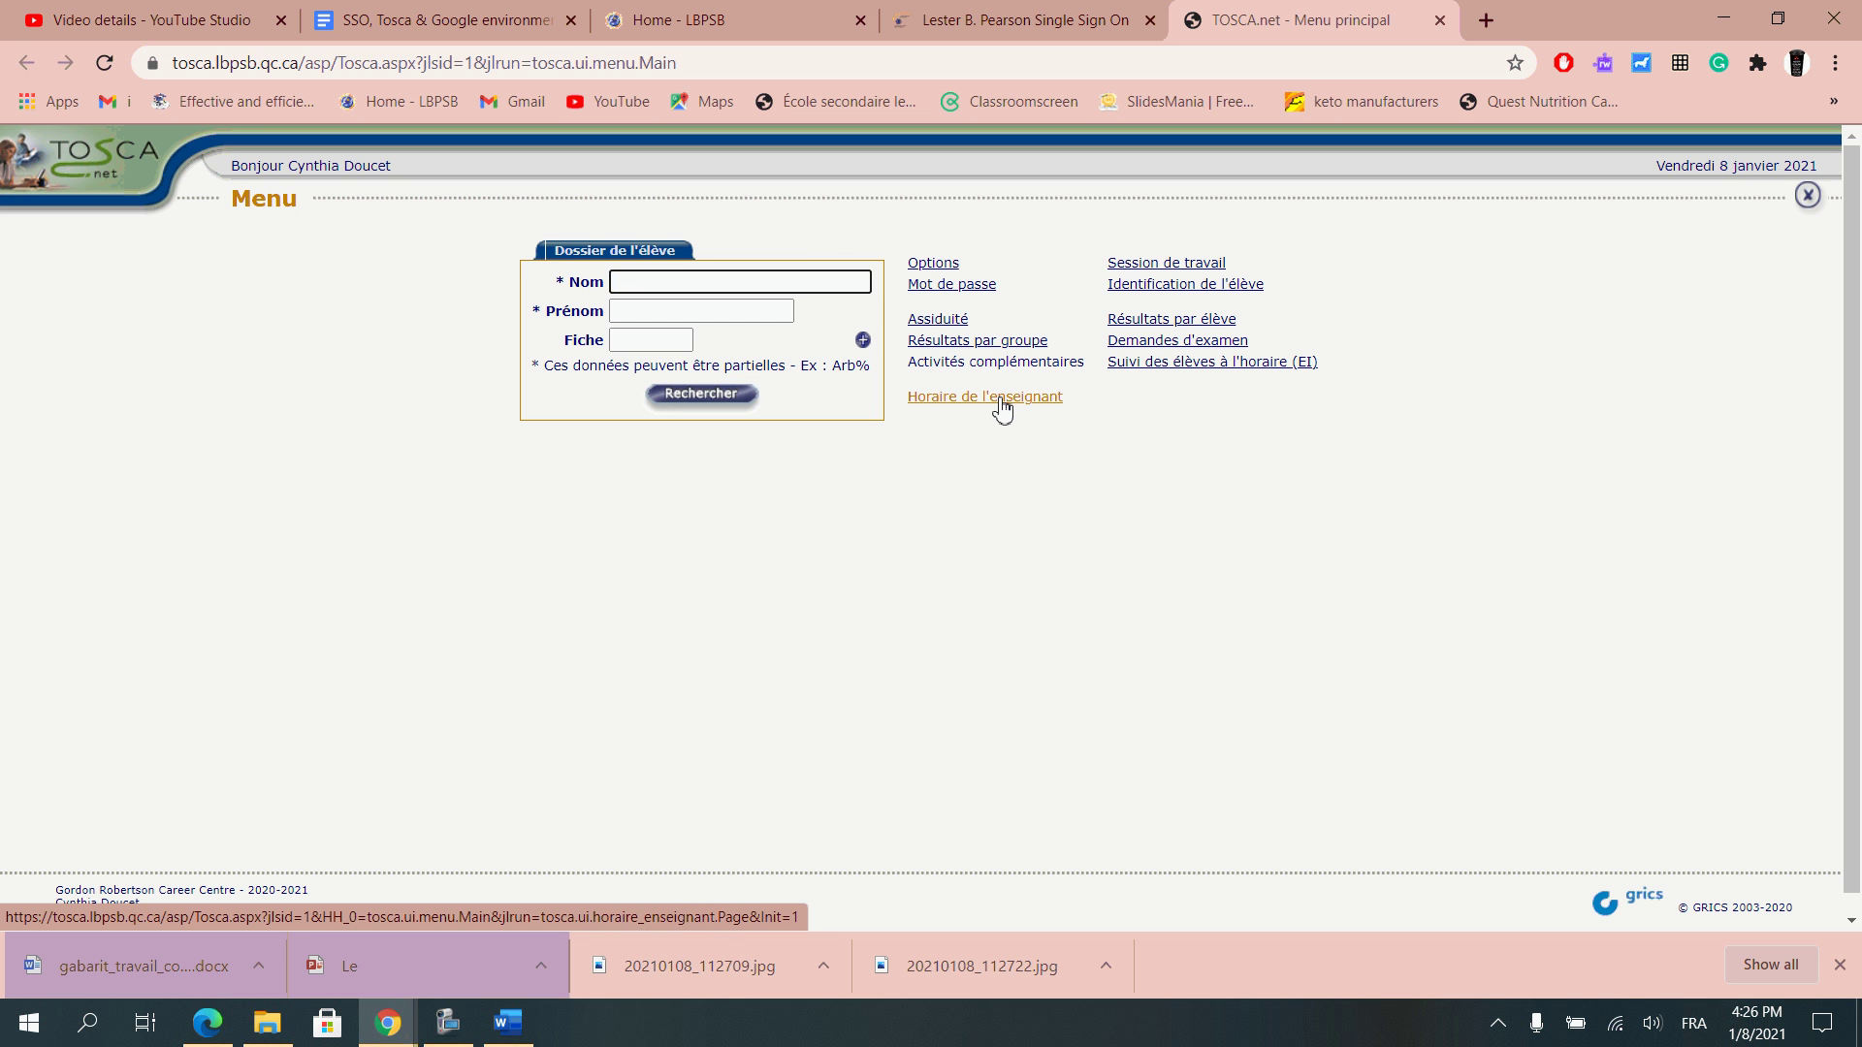
# Open the Assiduité page and display the attendance sheet for the group H190822K Hairdressing
pyautogui.click(939, 320)
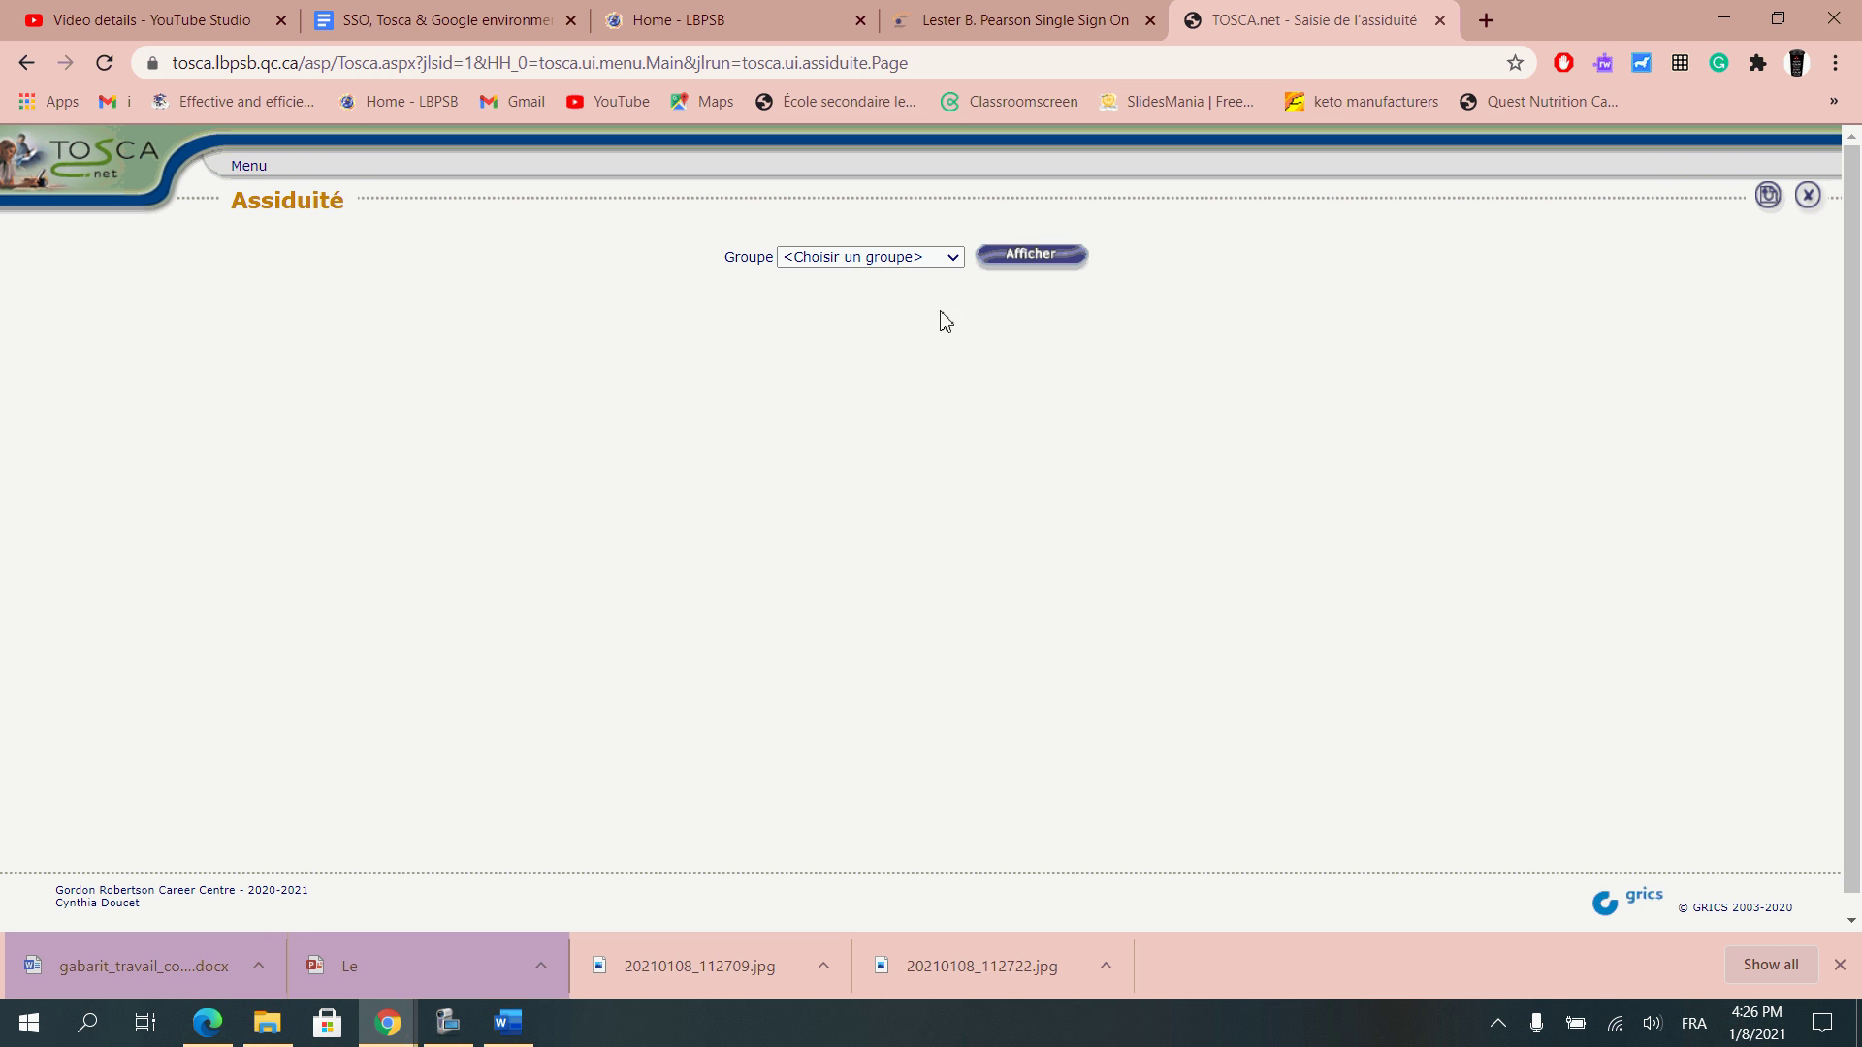
pyautogui.click(953, 260)
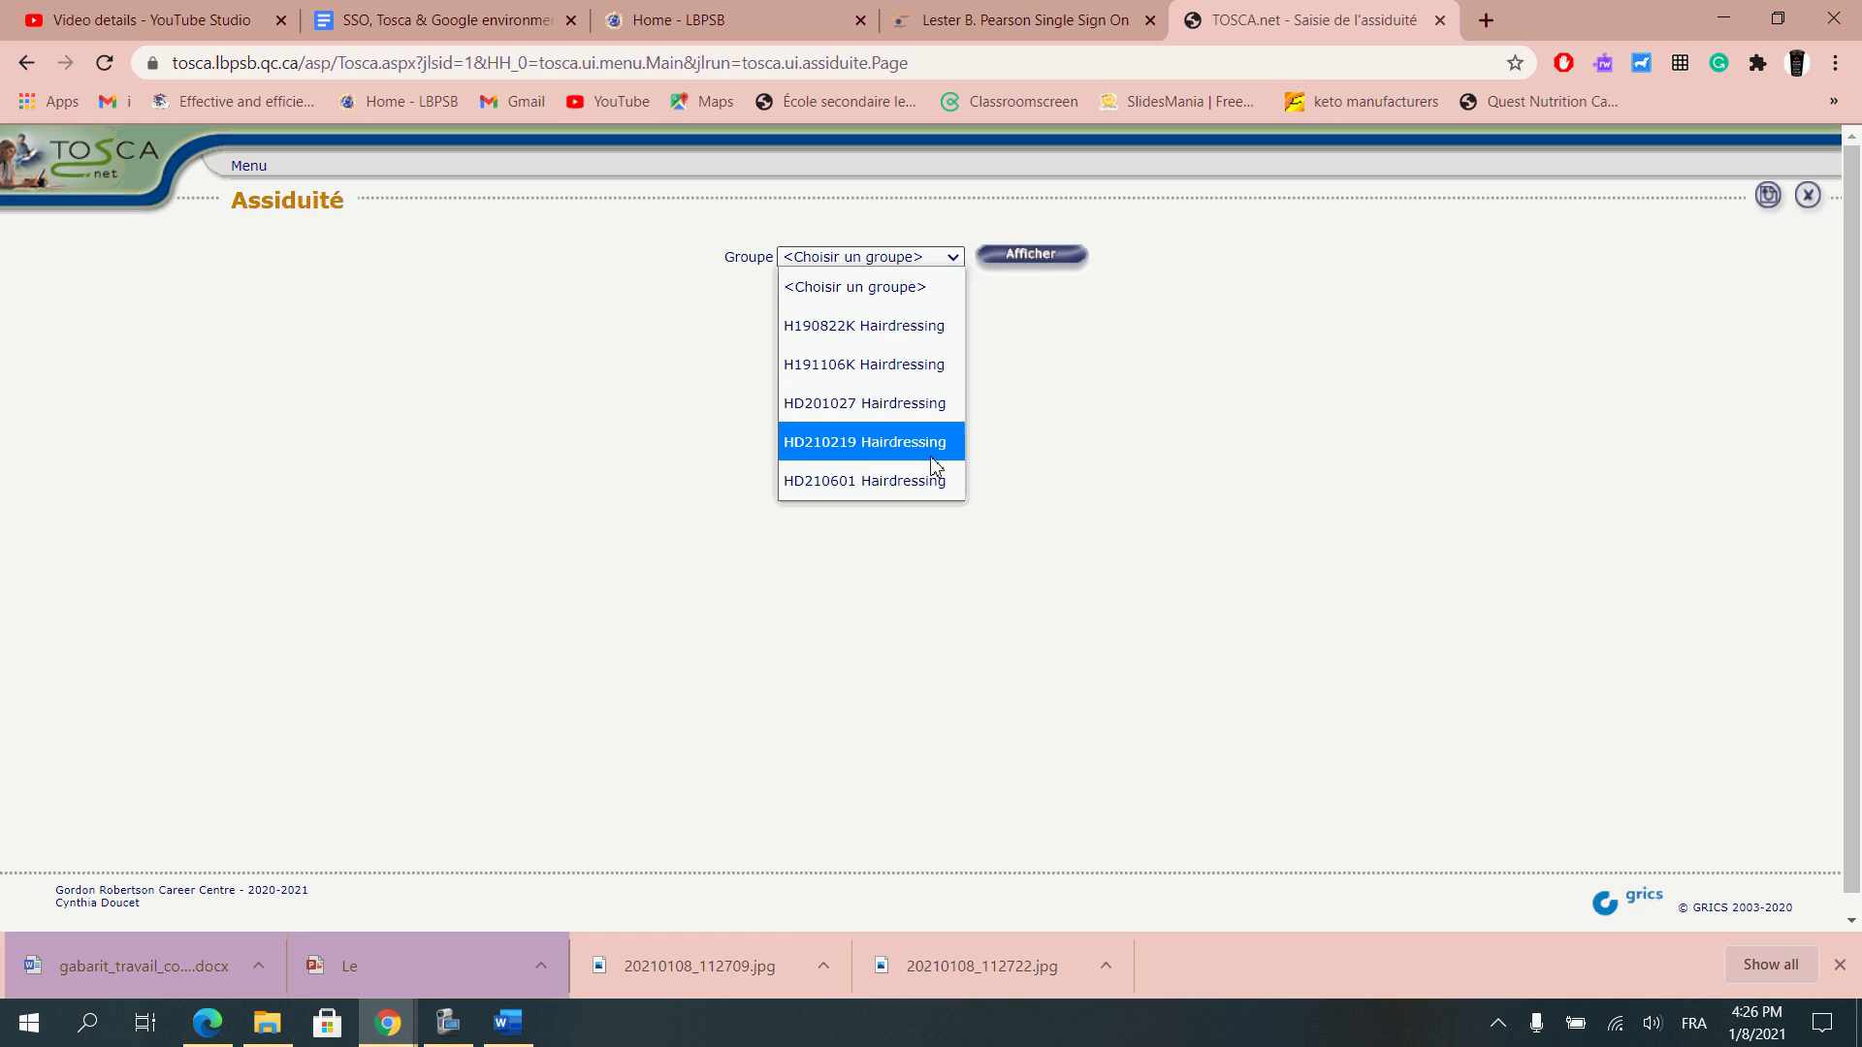
pyautogui.click(929, 338)
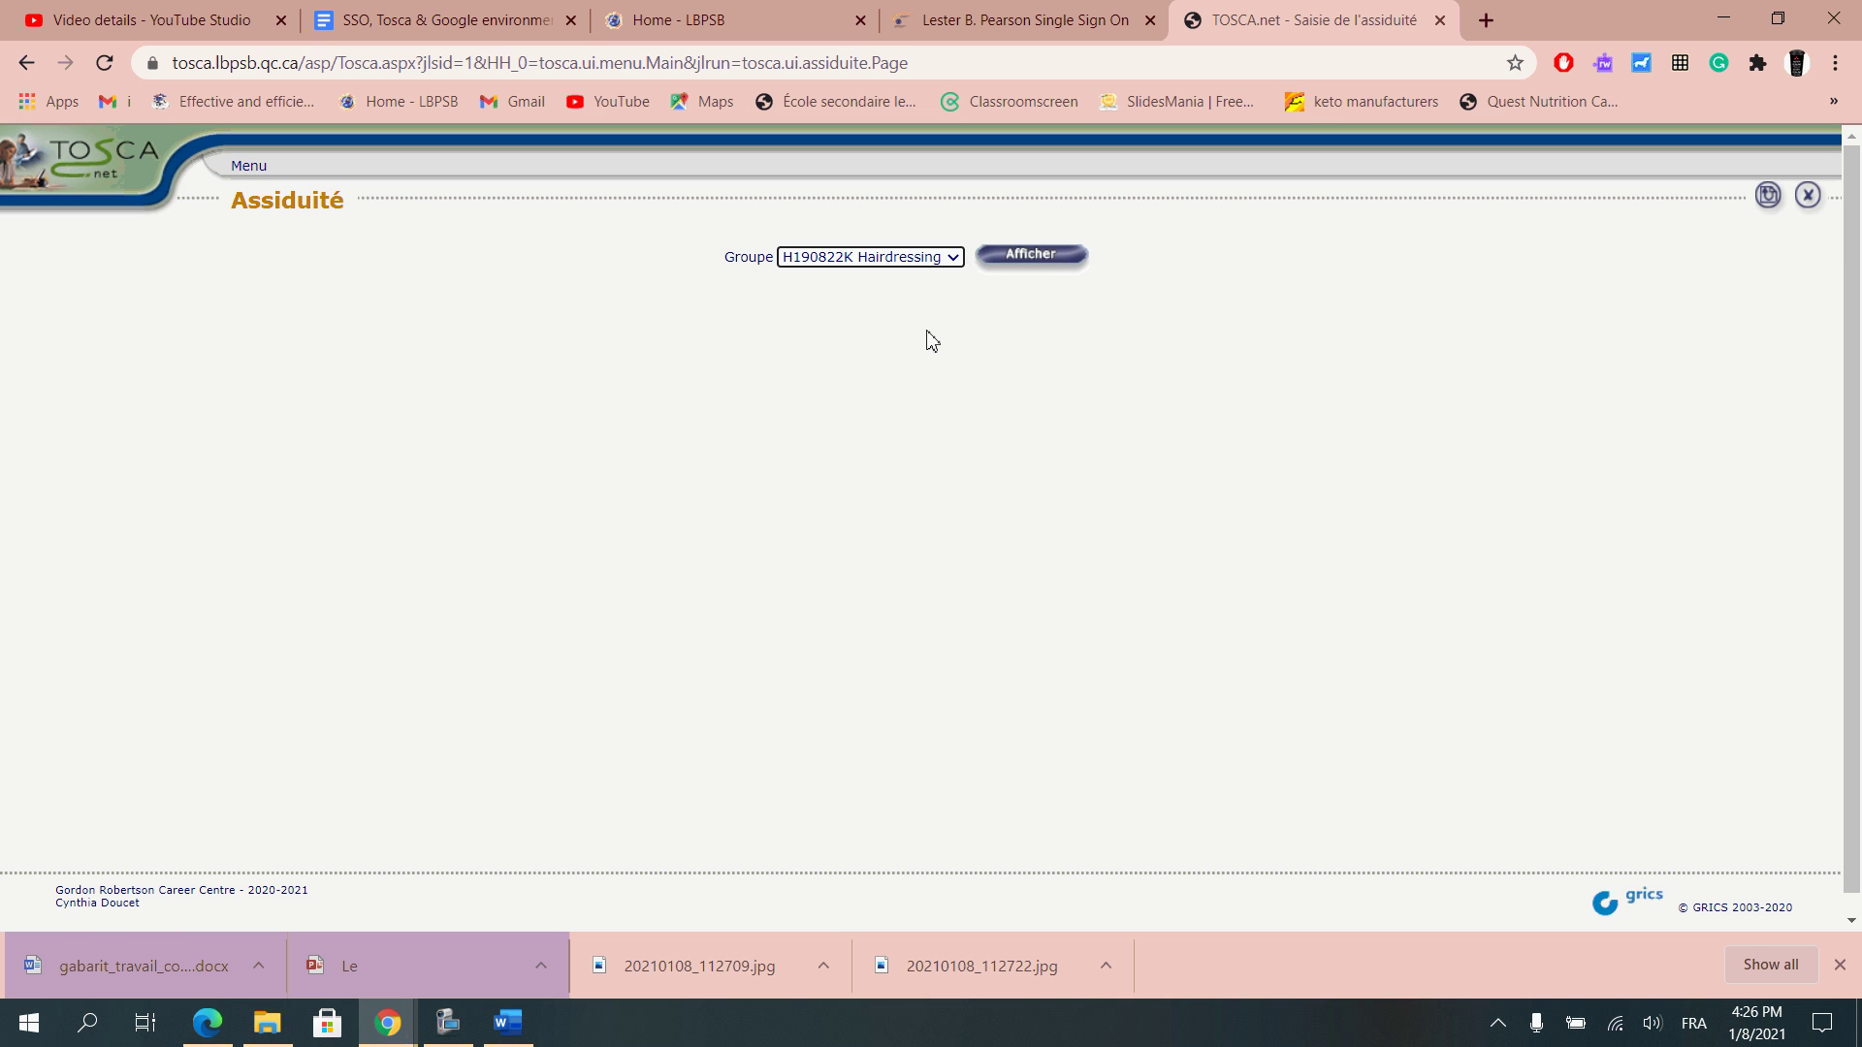
pyautogui.click(1042, 257)
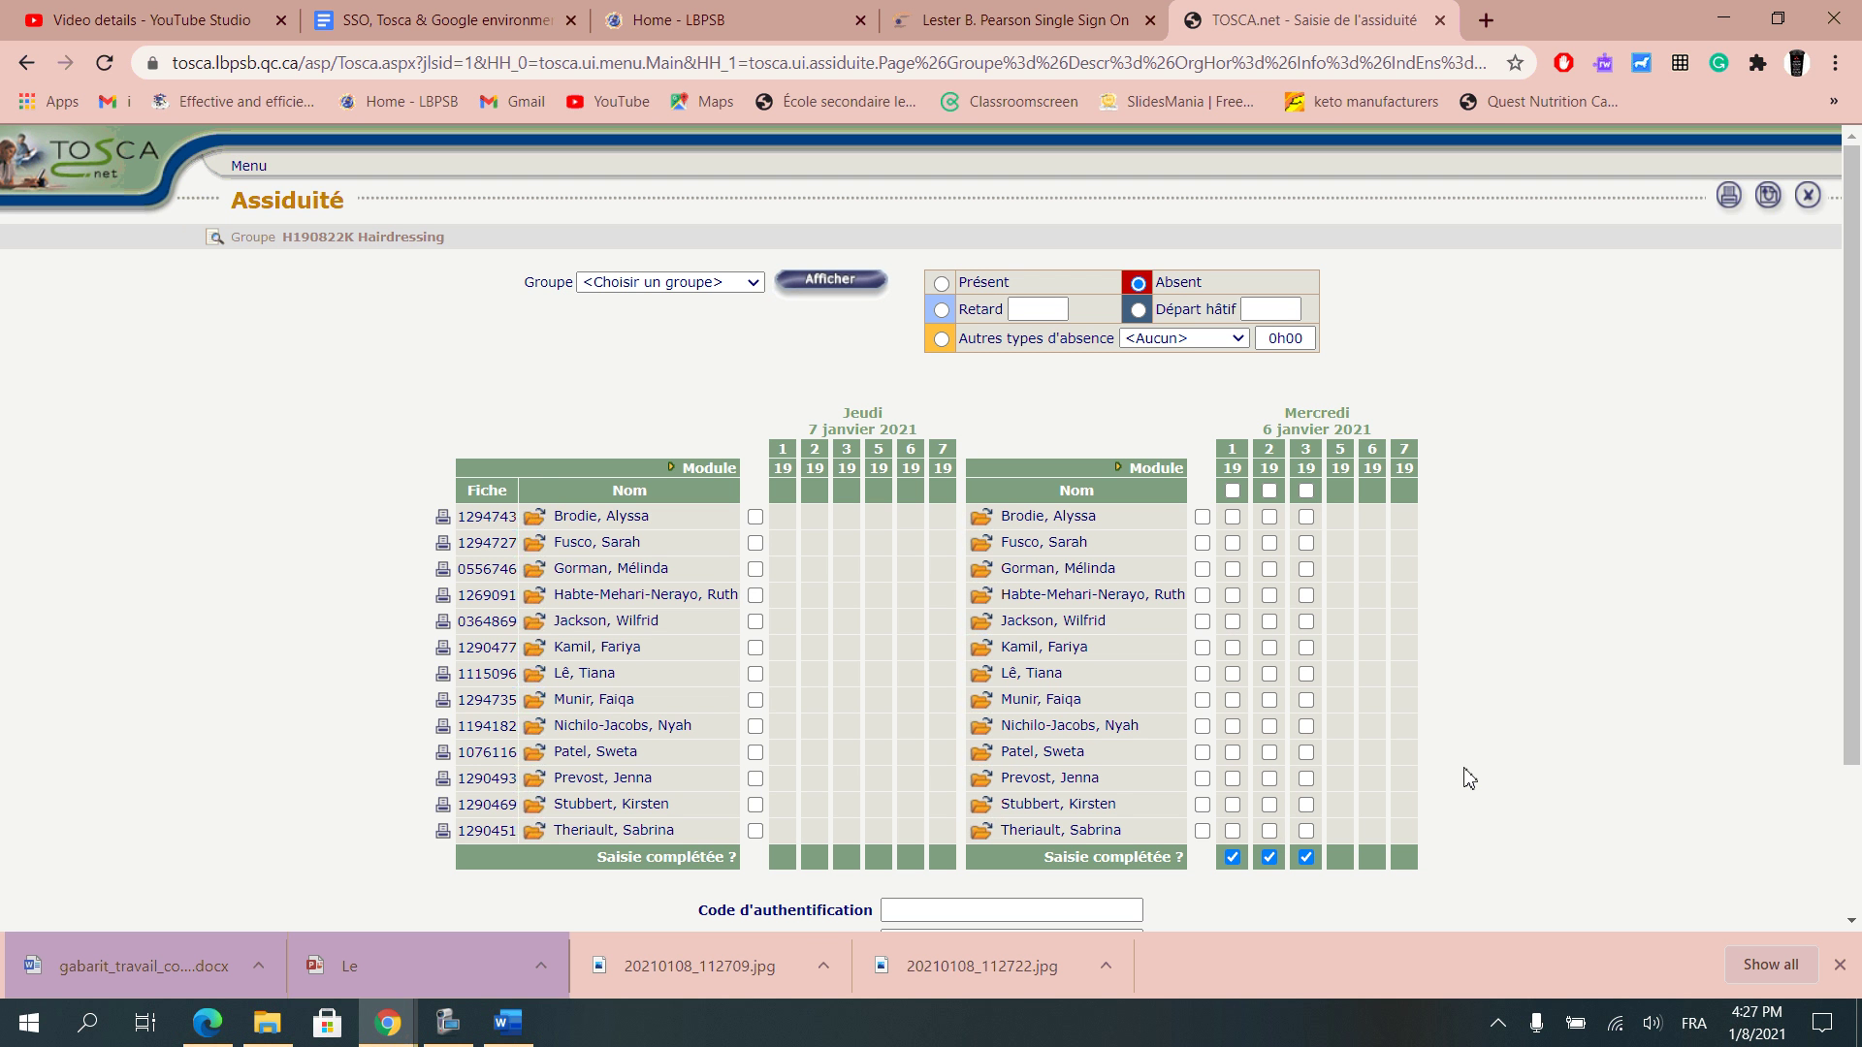
pyautogui.click(1203, 519)
pyautogui.click(1202, 543)
pyautogui.click(1203, 543)
pyautogui.click(1203, 519)
# Save the attendance sheet of the H190822K Hairdressing group
pyautogui.scroll(-2, 1350, 765)
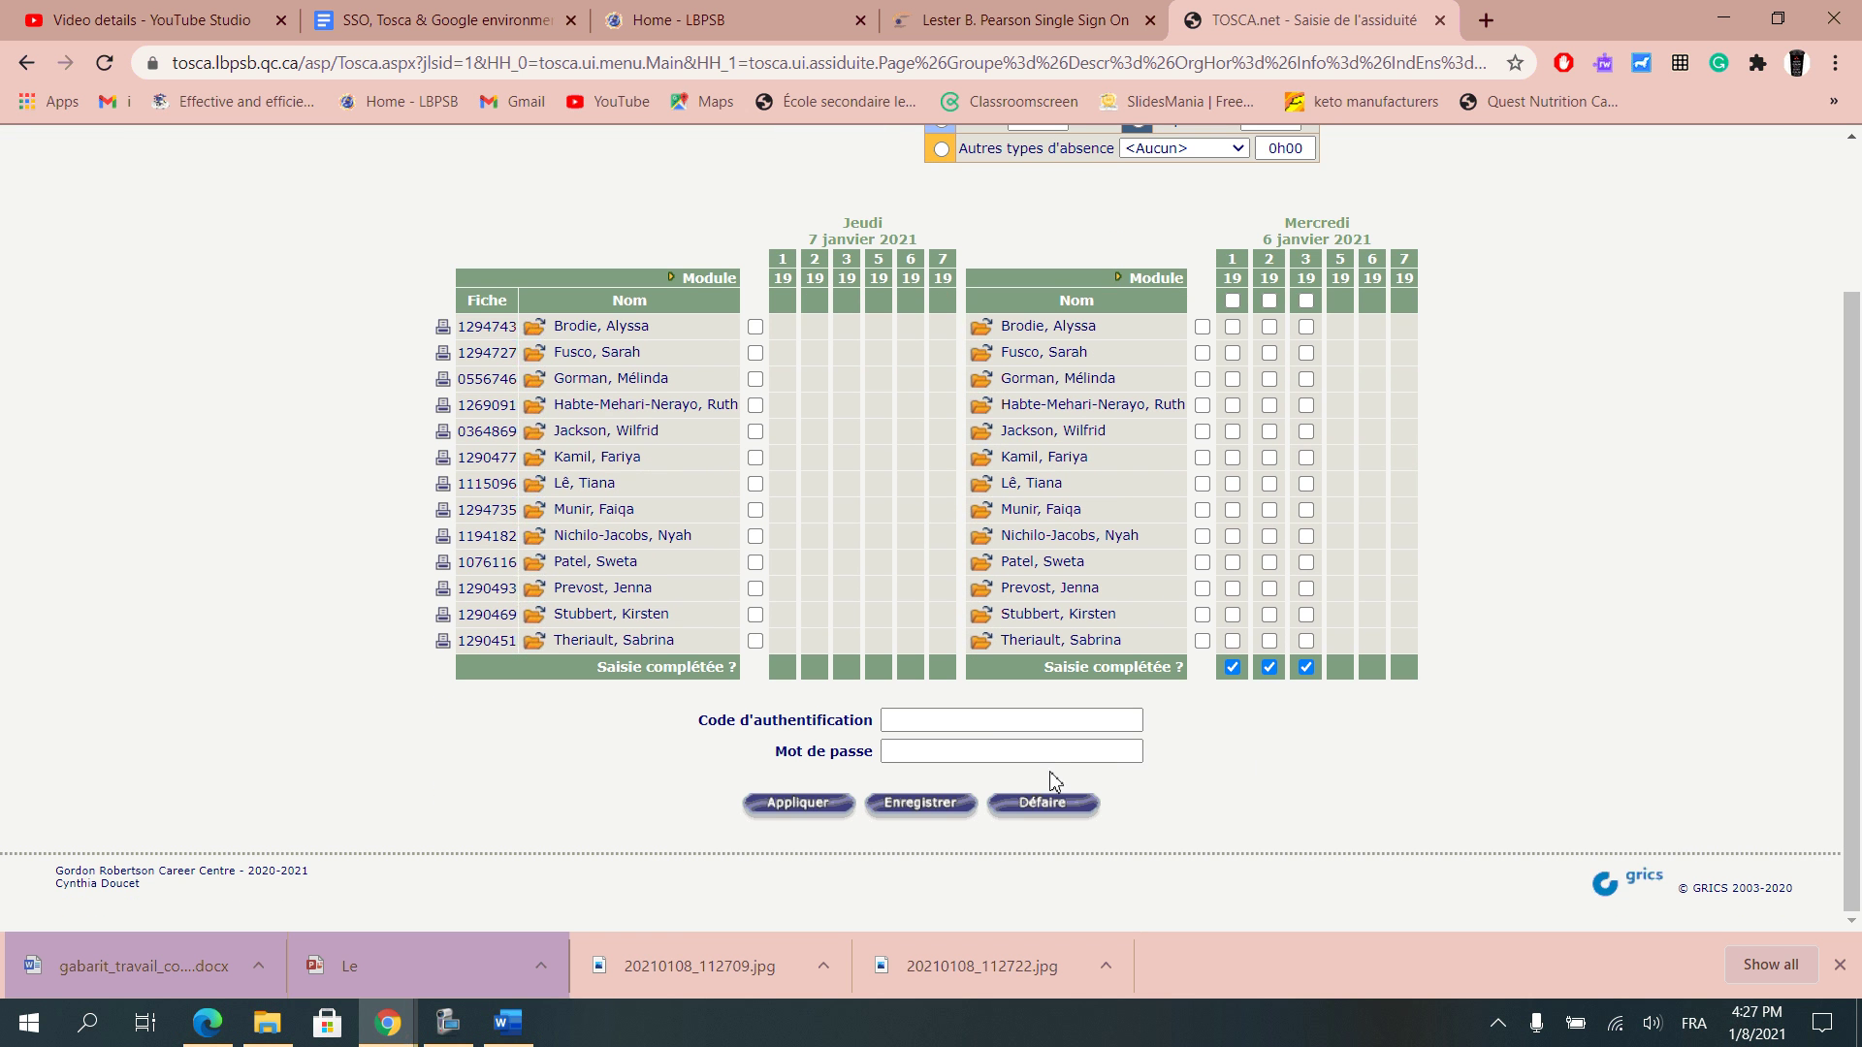
pyautogui.click(975, 720)
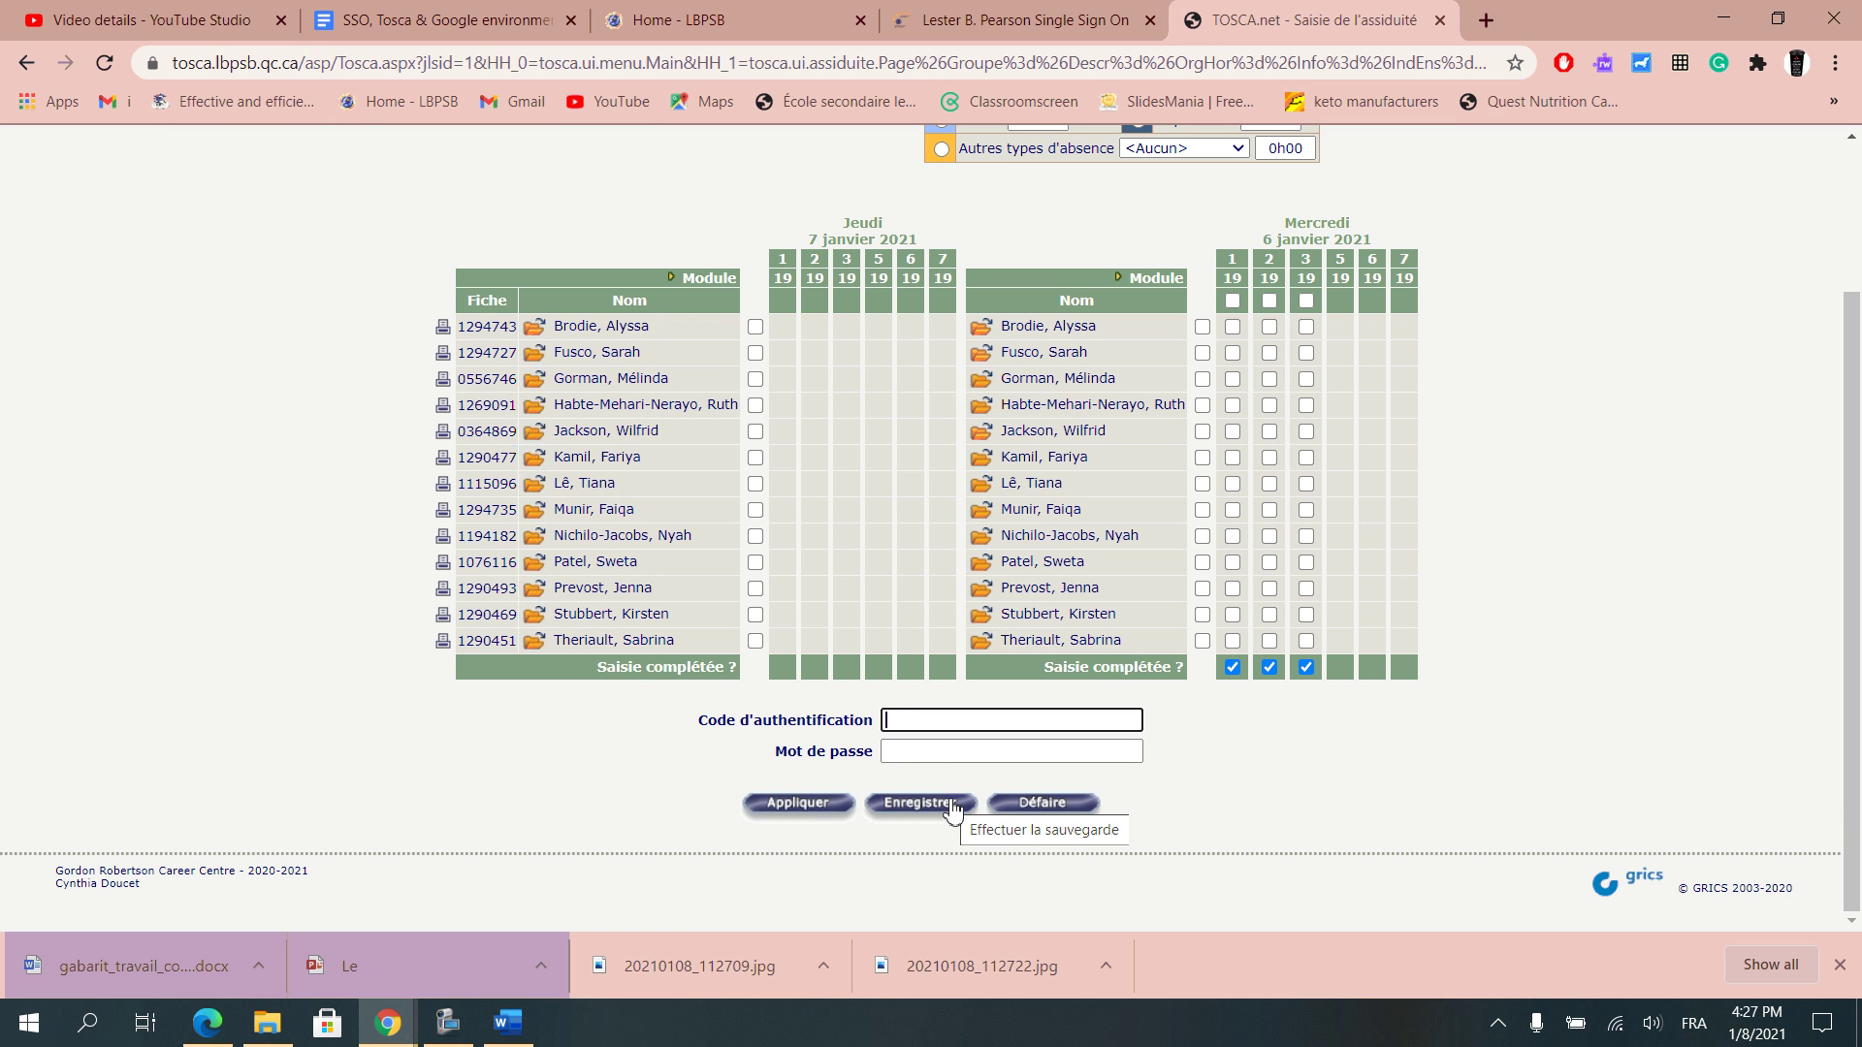
pyautogui.click(919, 803)
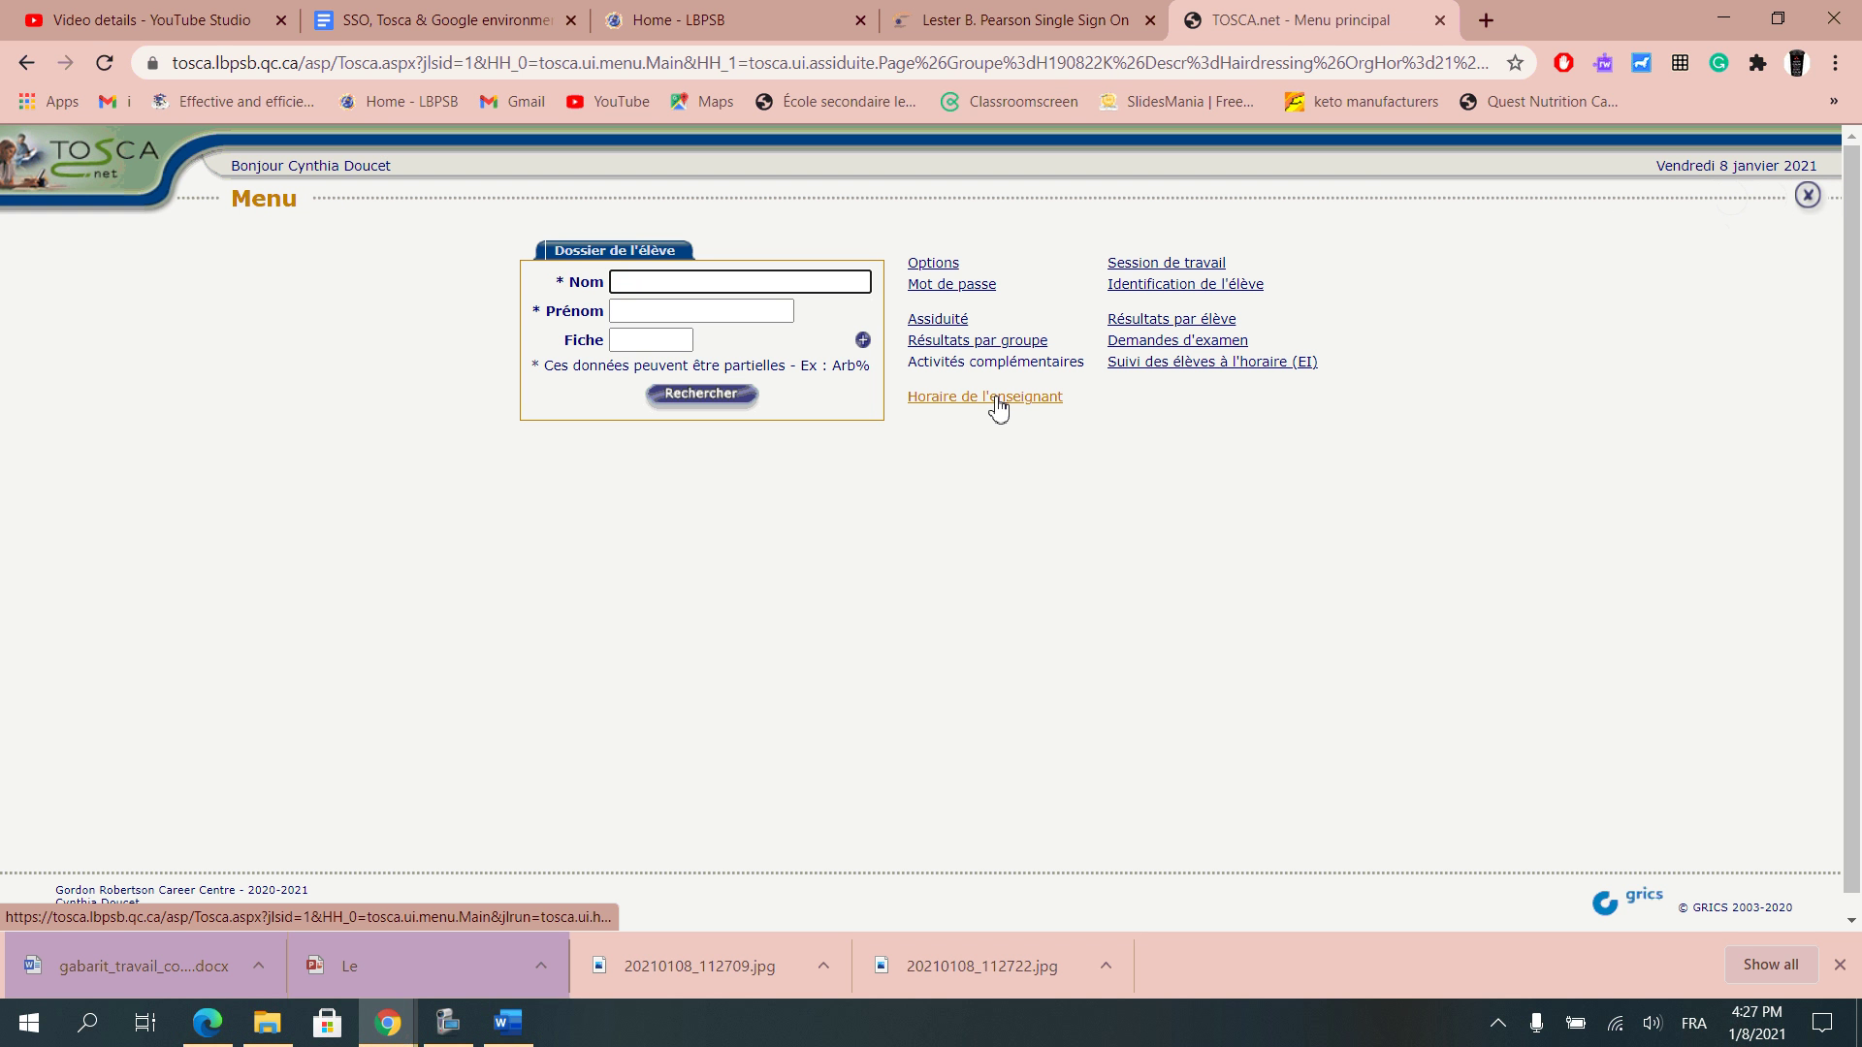
# Open the Horaire de l'enseignant page and look over the activities for the week of January 4, 2021
pyautogui.click(999, 405)
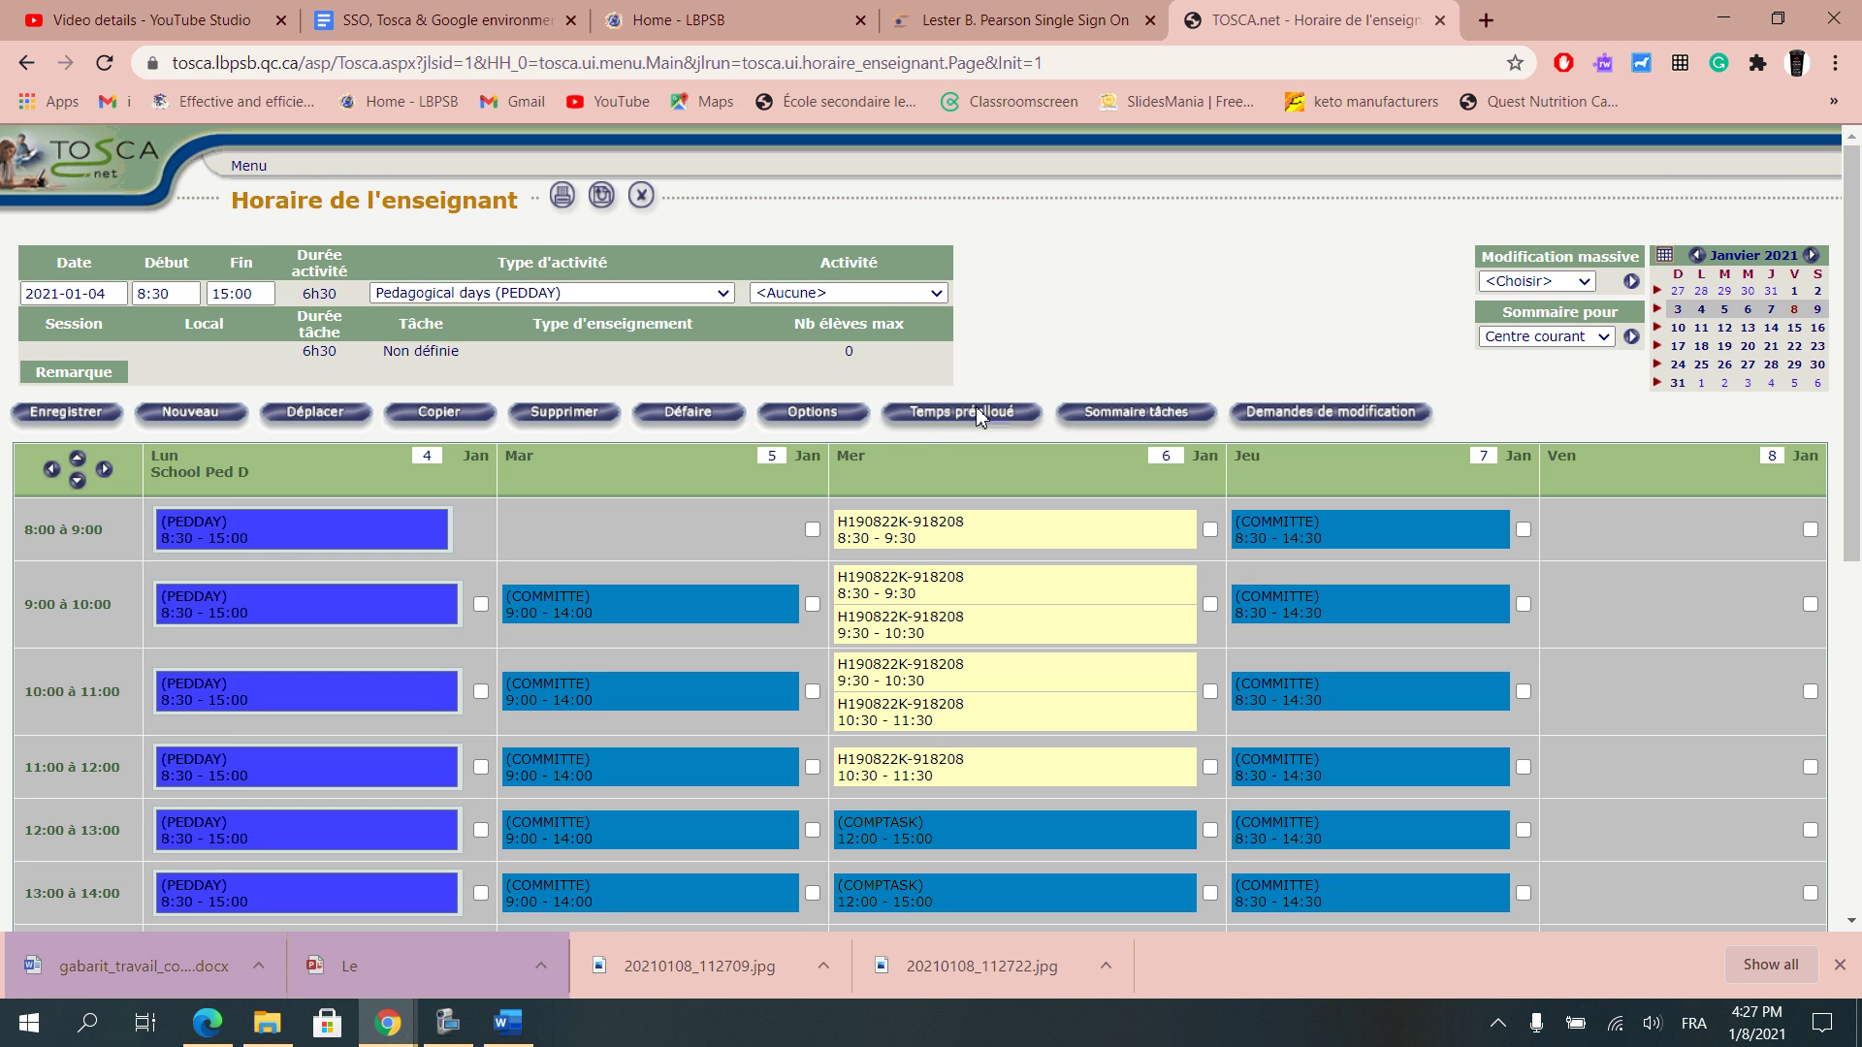
pyautogui.scroll(-3, 746, 554)
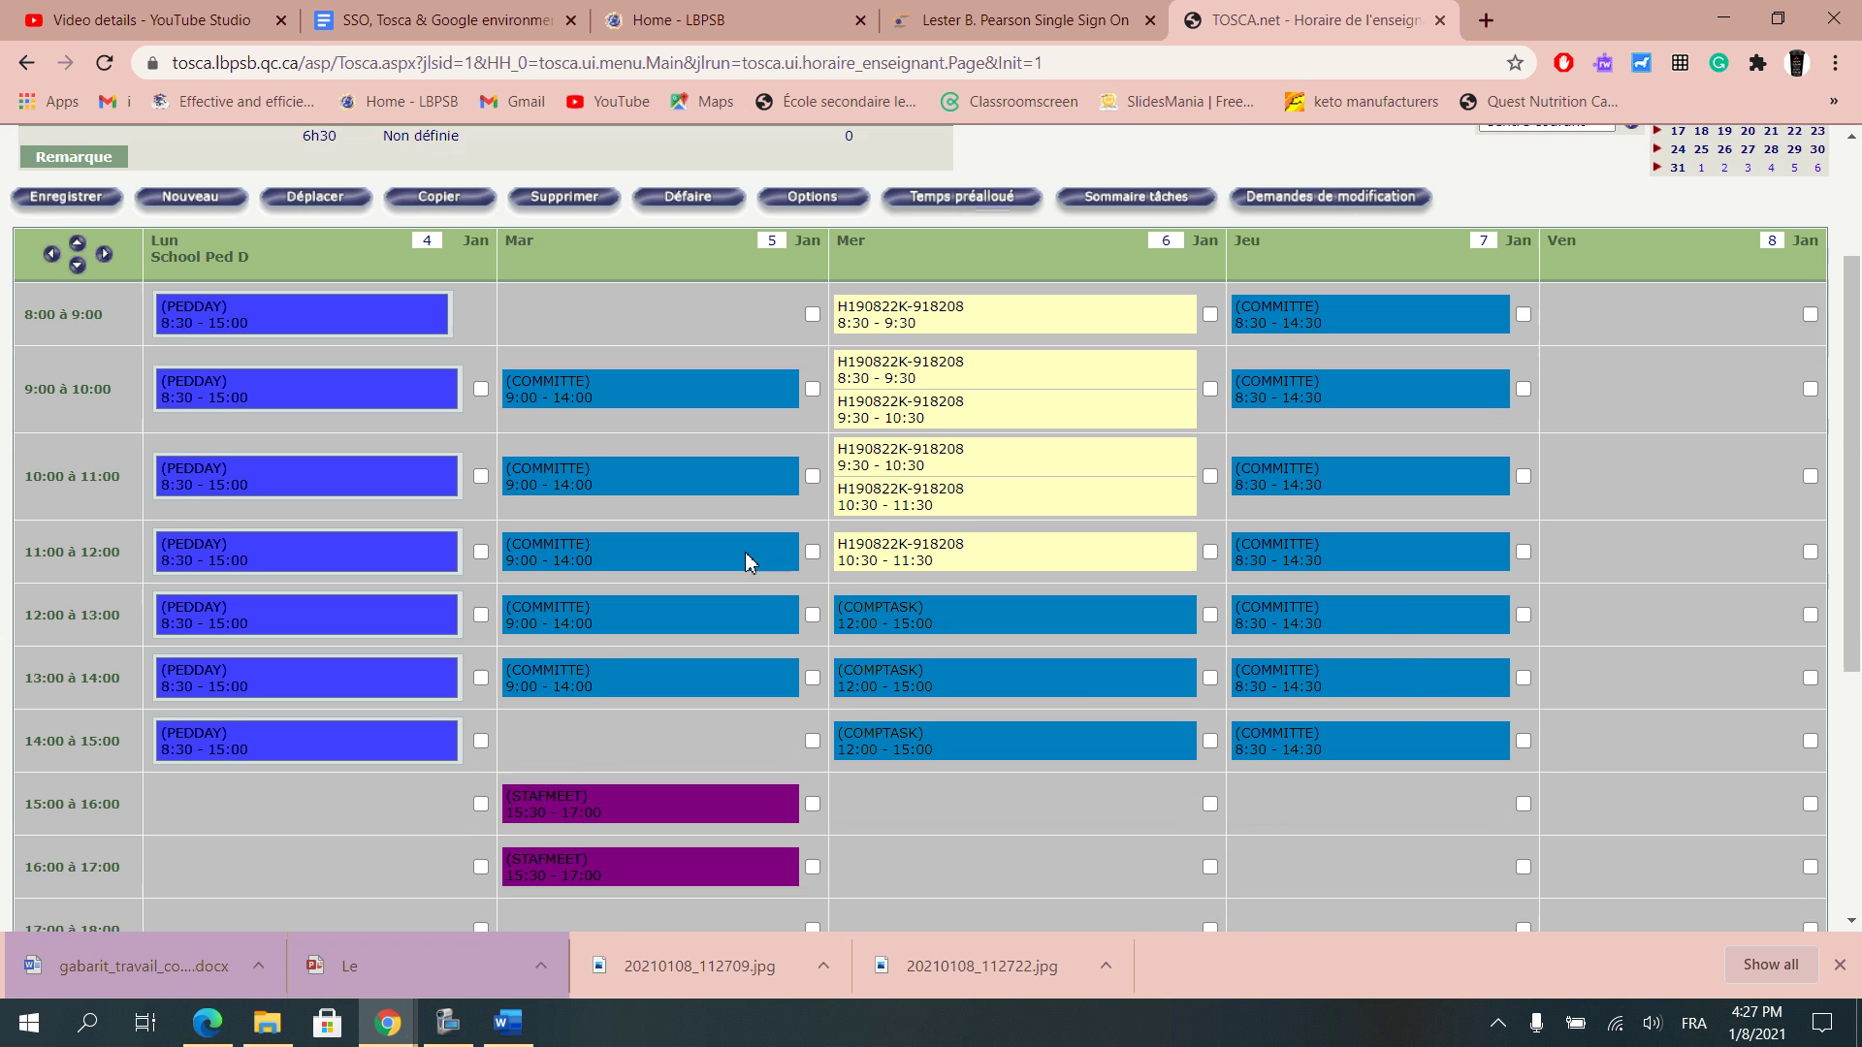
pyautogui.scroll(1, 745, 560)
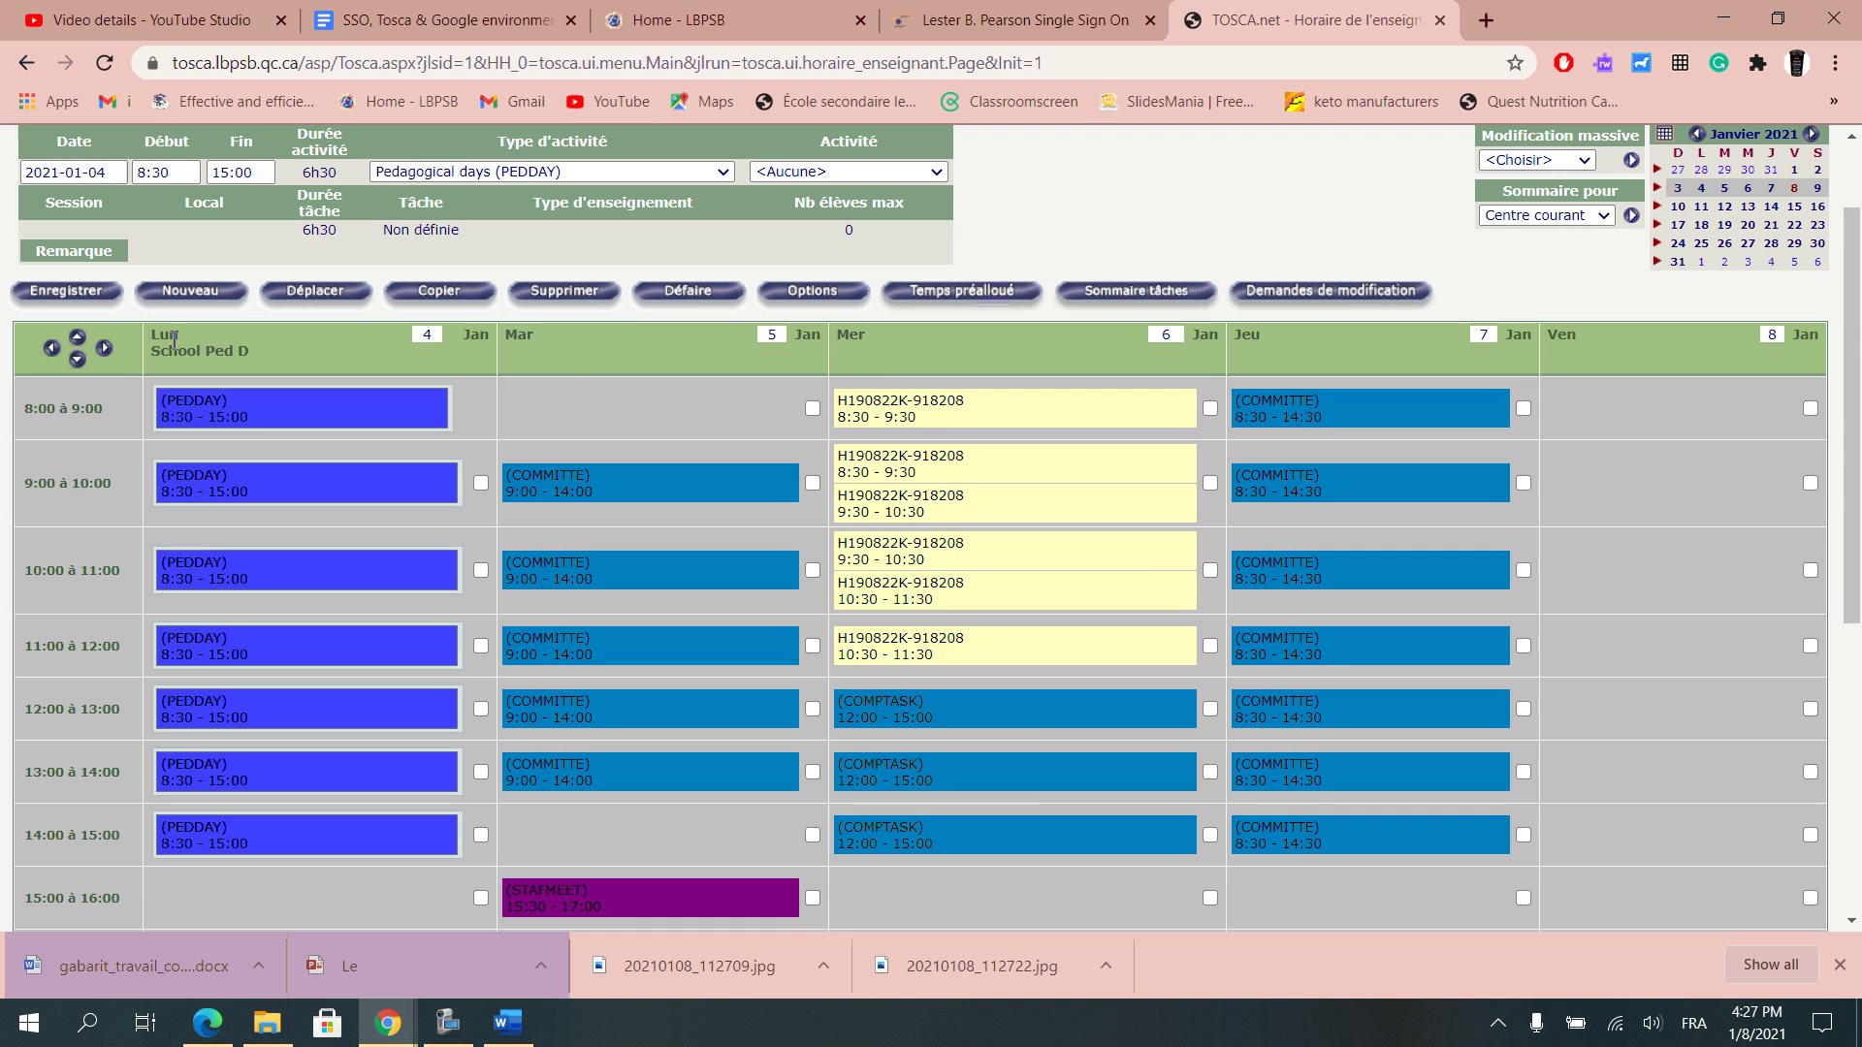
# Examine the teacher schedule for the week of January 11, 2021, and return to the week of January 4
pyautogui.click(104, 348)
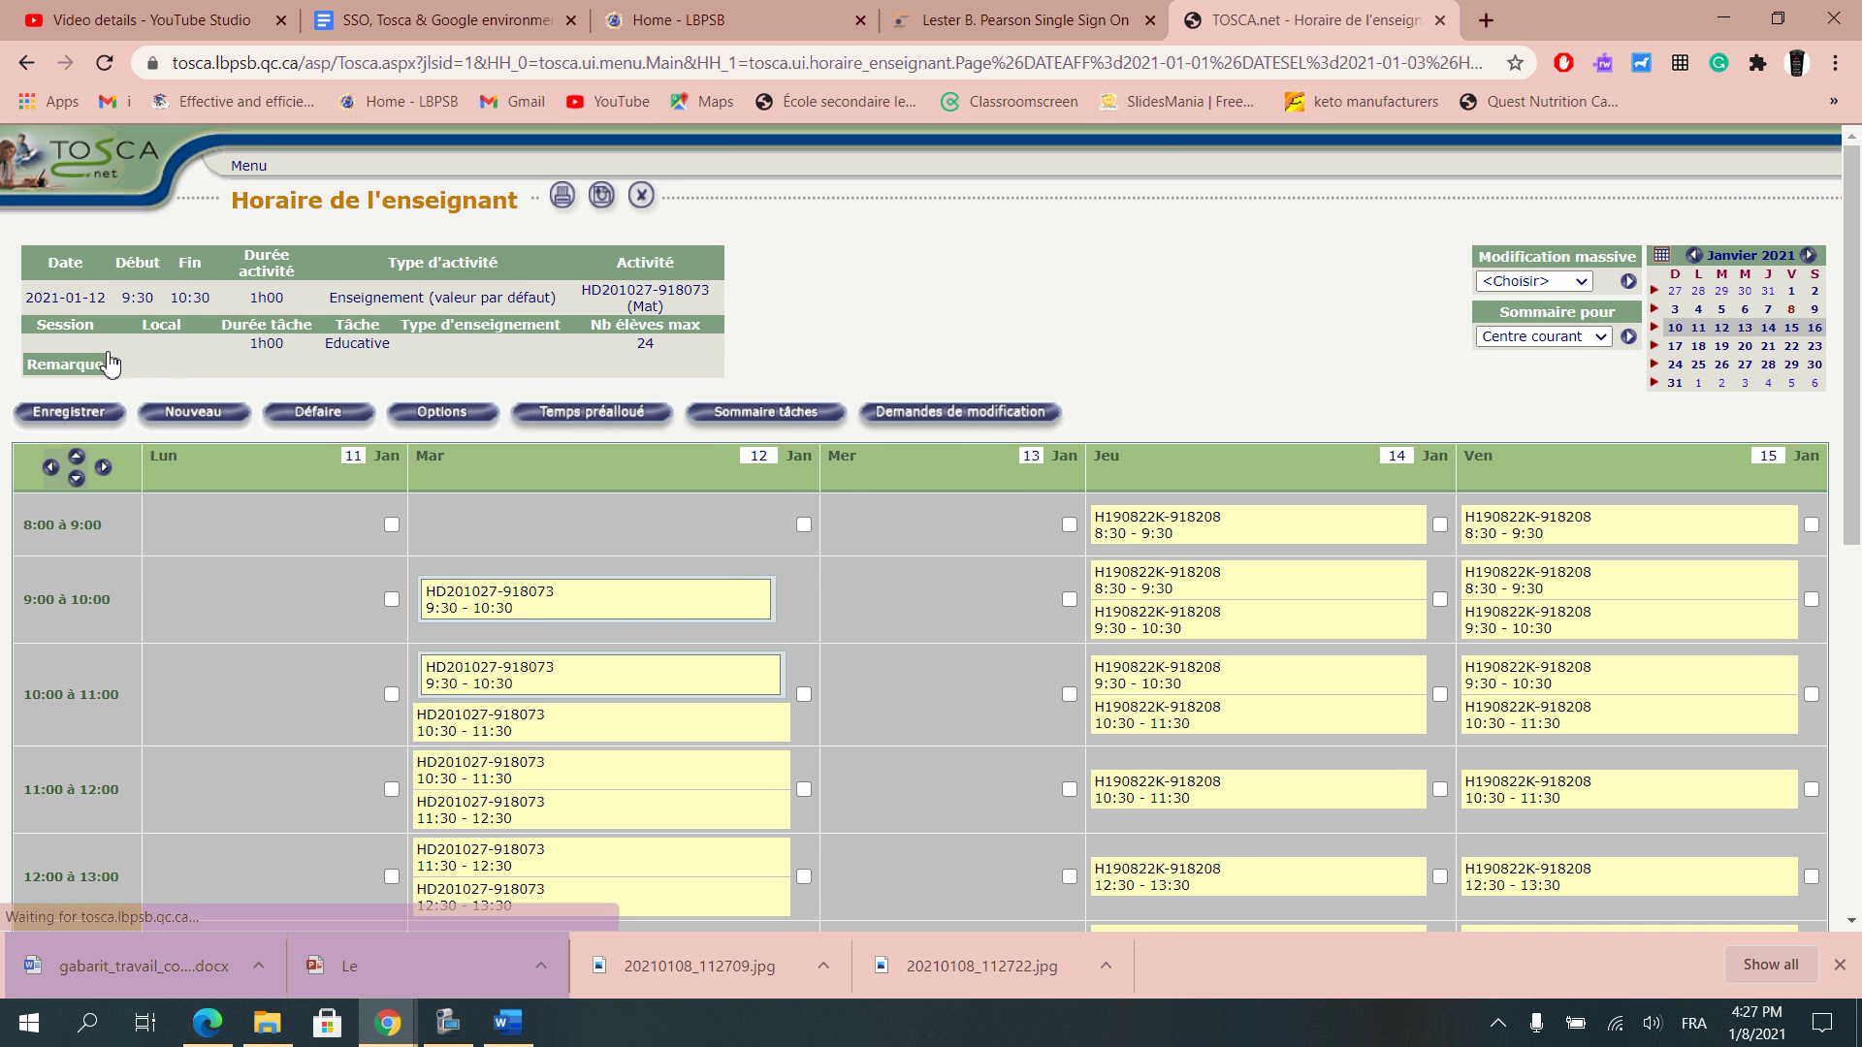
pyautogui.scroll(-3, 912, 577)
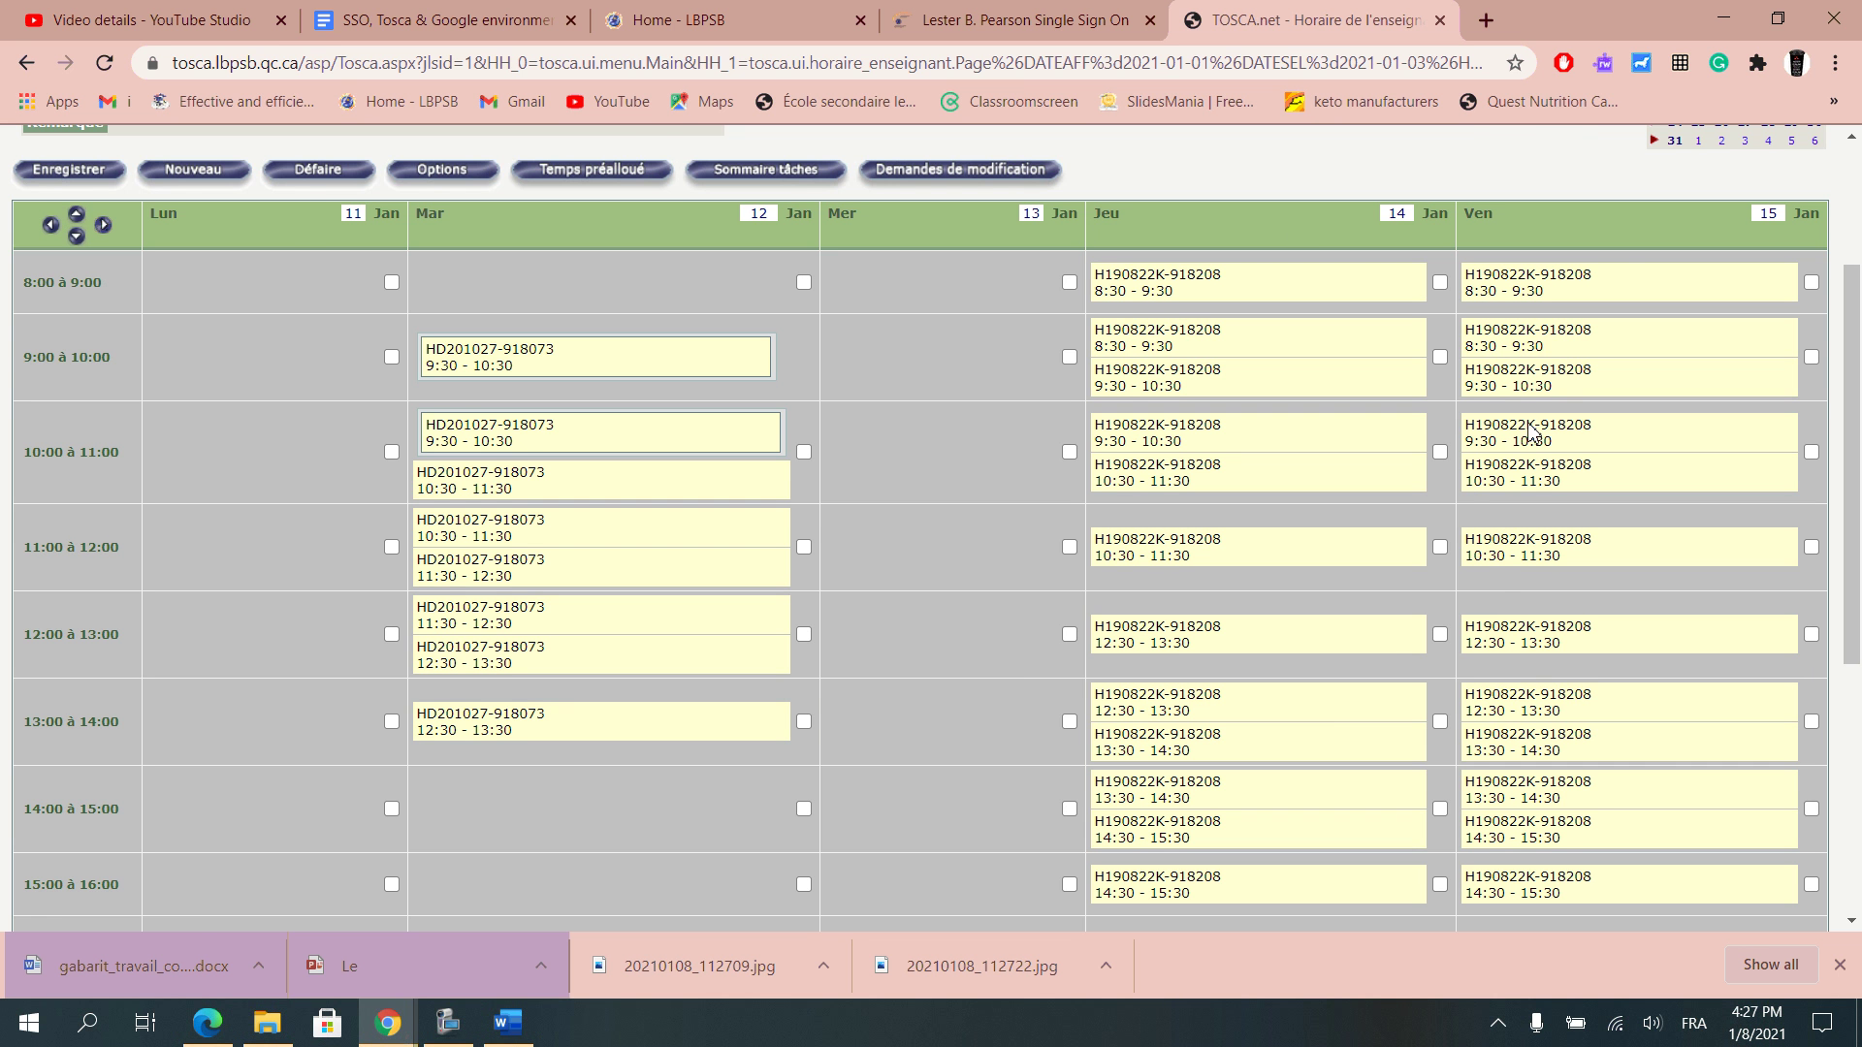
pyautogui.scroll(1, 835, 423)
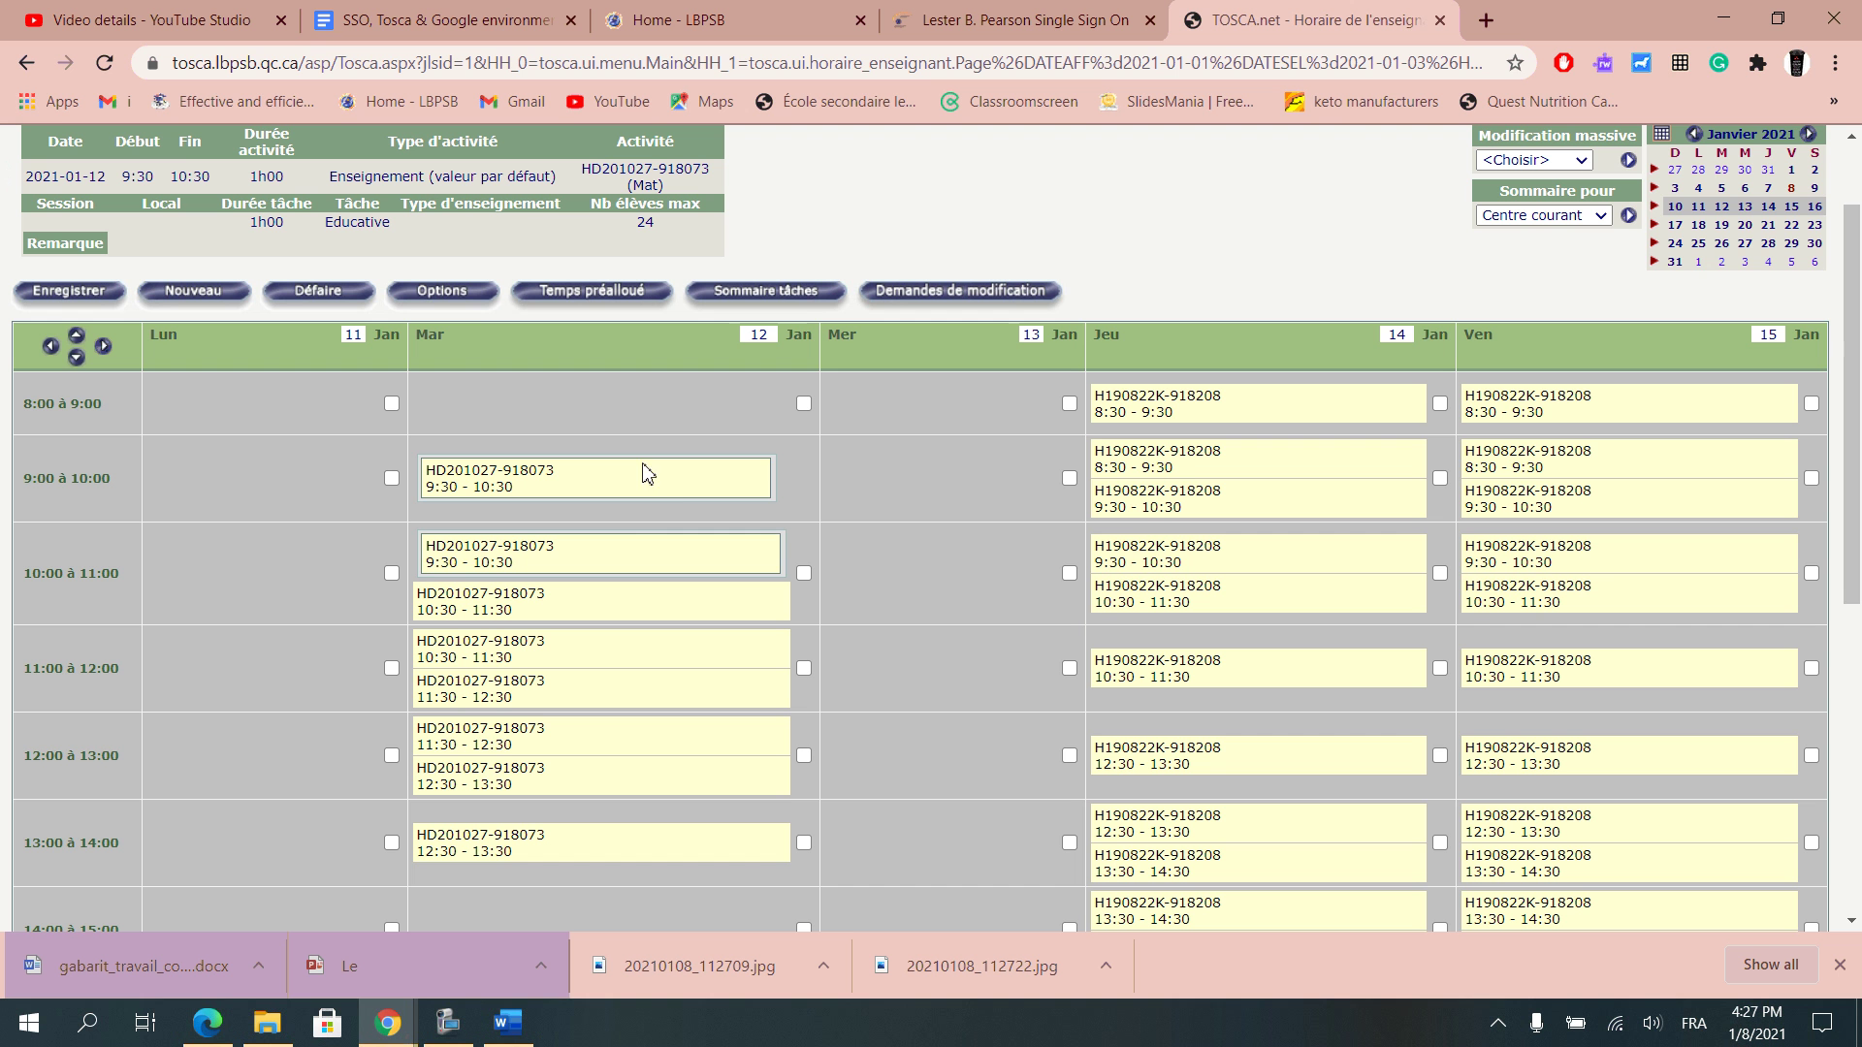
pyautogui.click(50, 349)
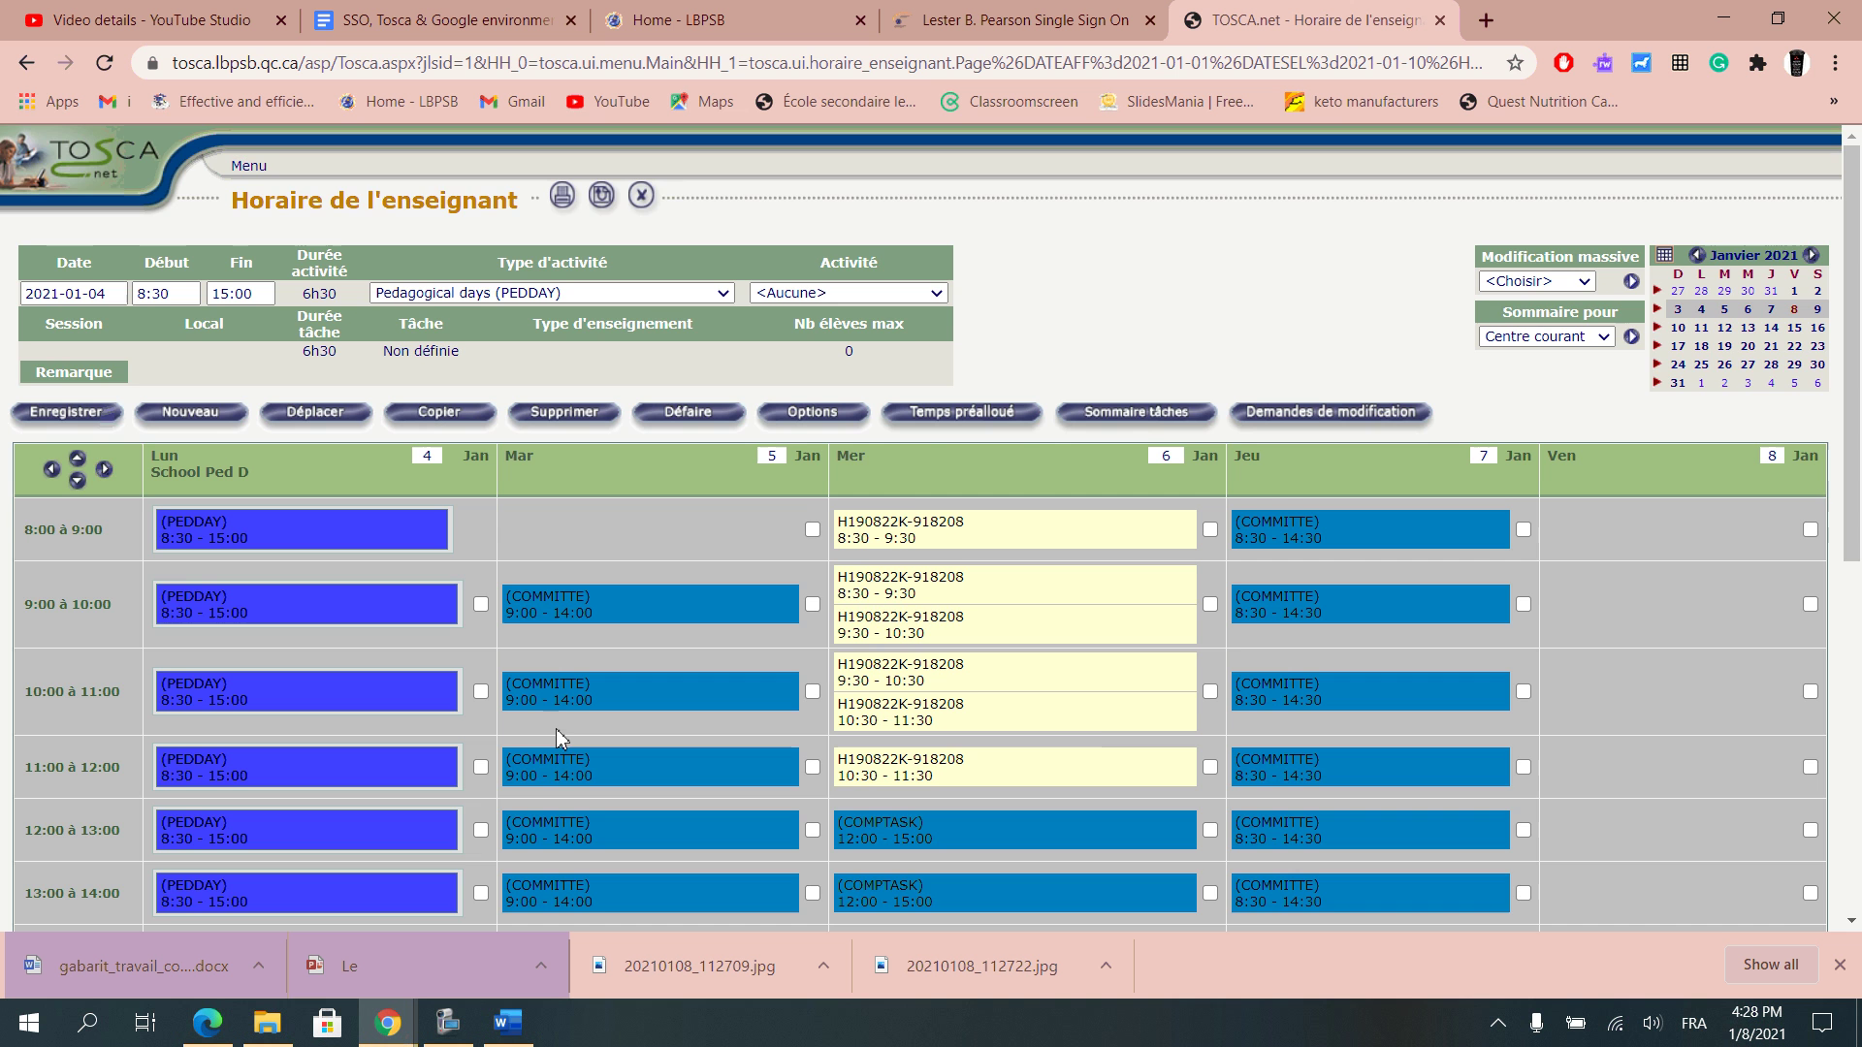
pyautogui.scroll(-2, 1092, 720)
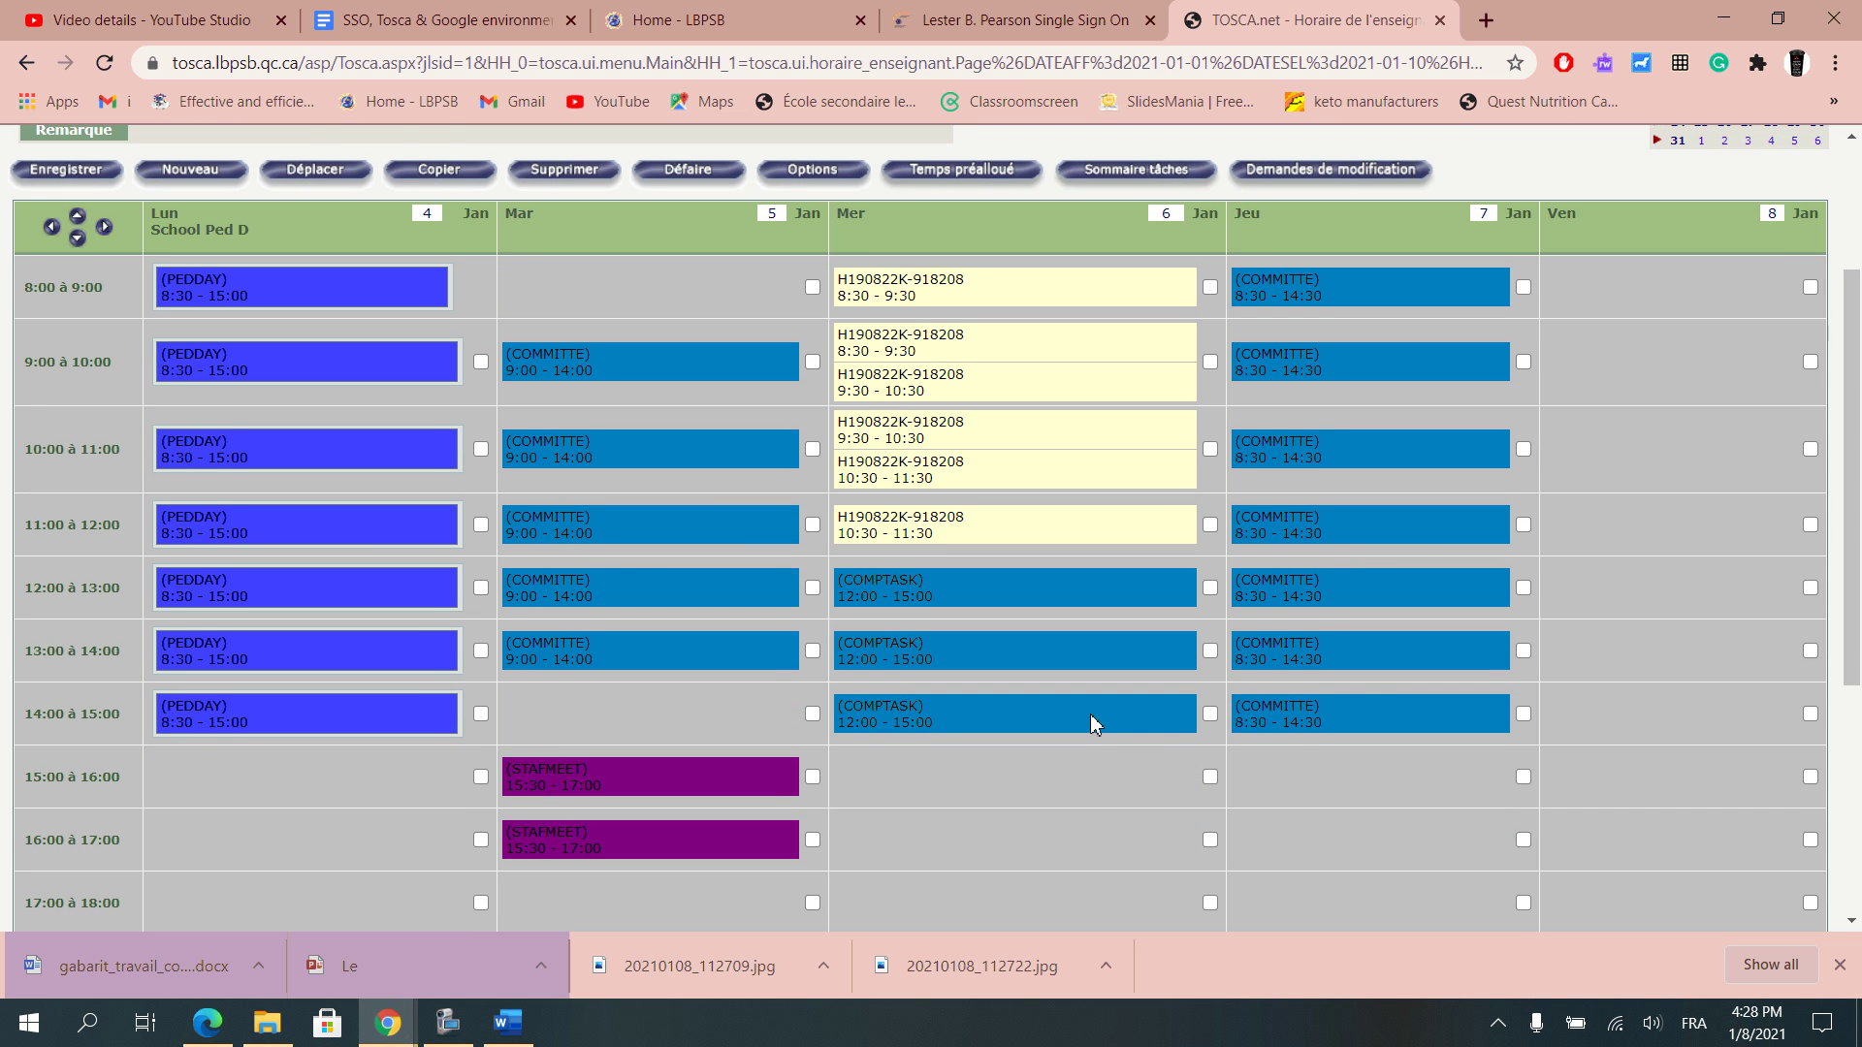
pyautogui.scroll(1, 1092, 720)
pyautogui.scroll(1, 1090, 714)
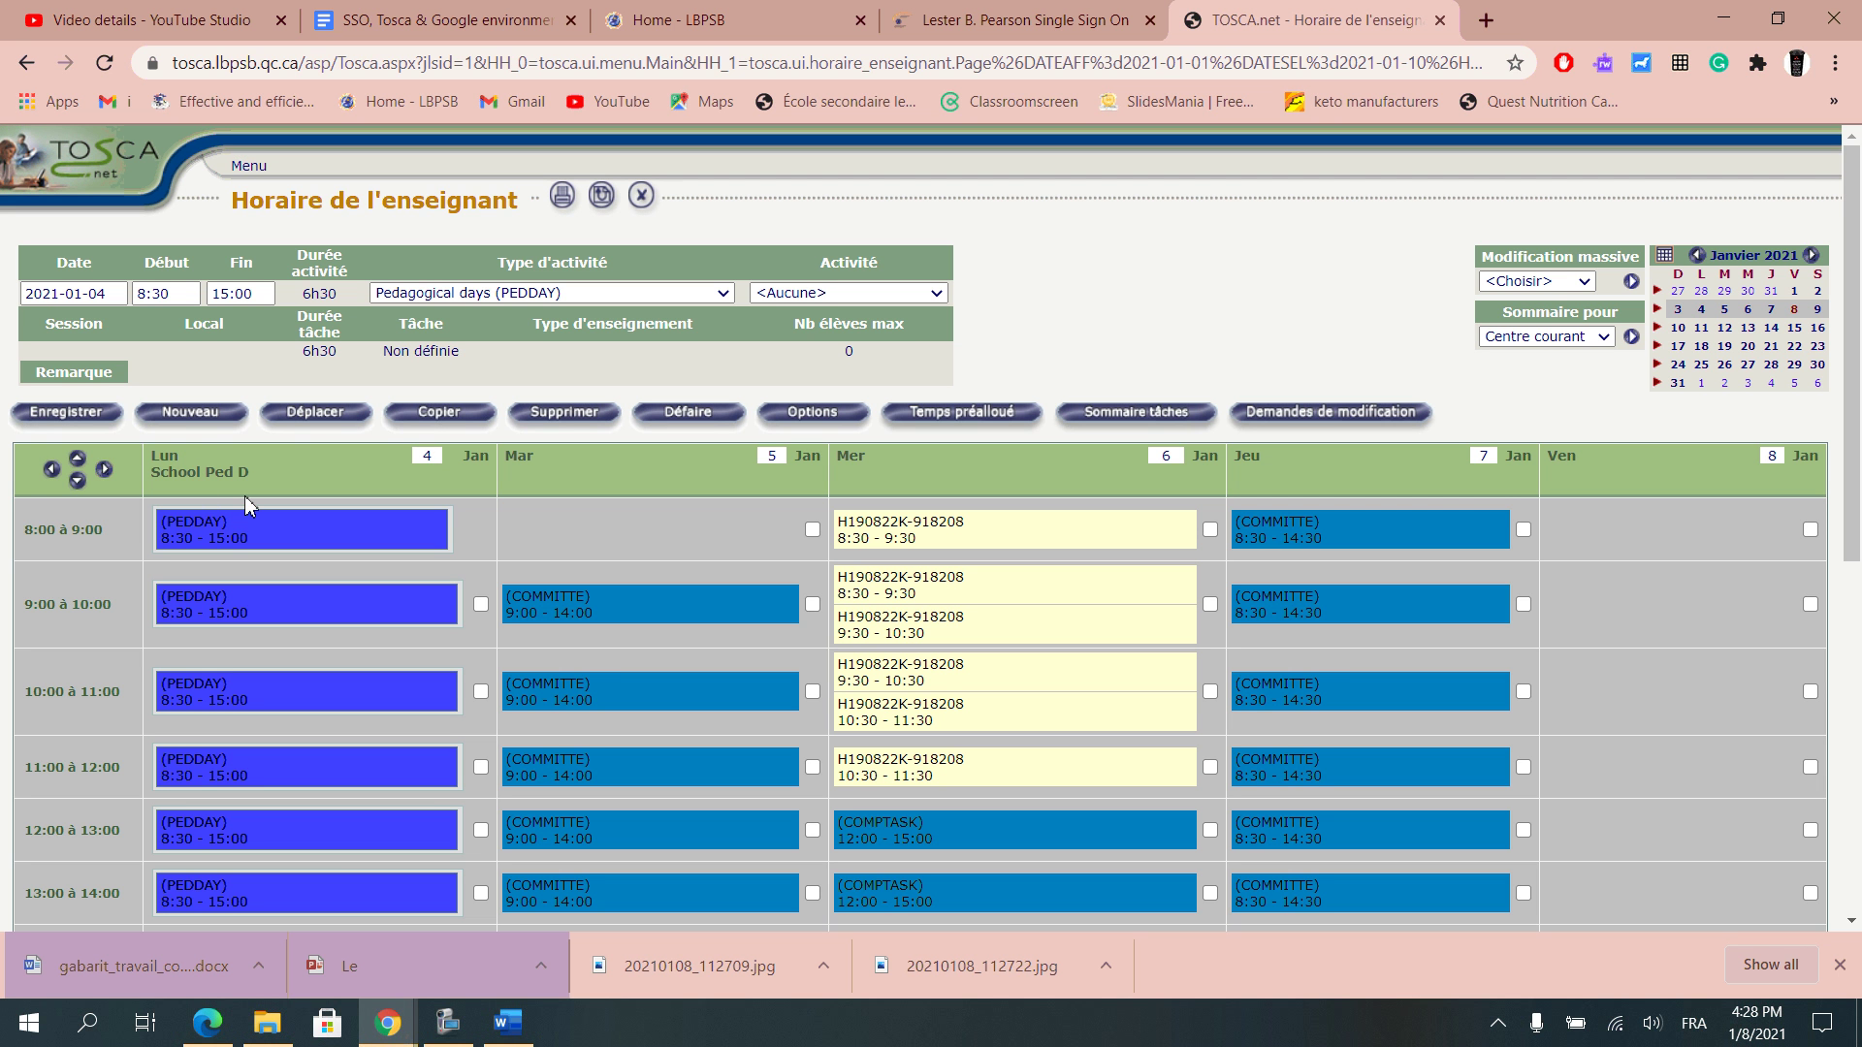
# Start a new schedule activity dated 20210108, beginning at 830 and ending at 1230
pyautogui.click(187, 420)
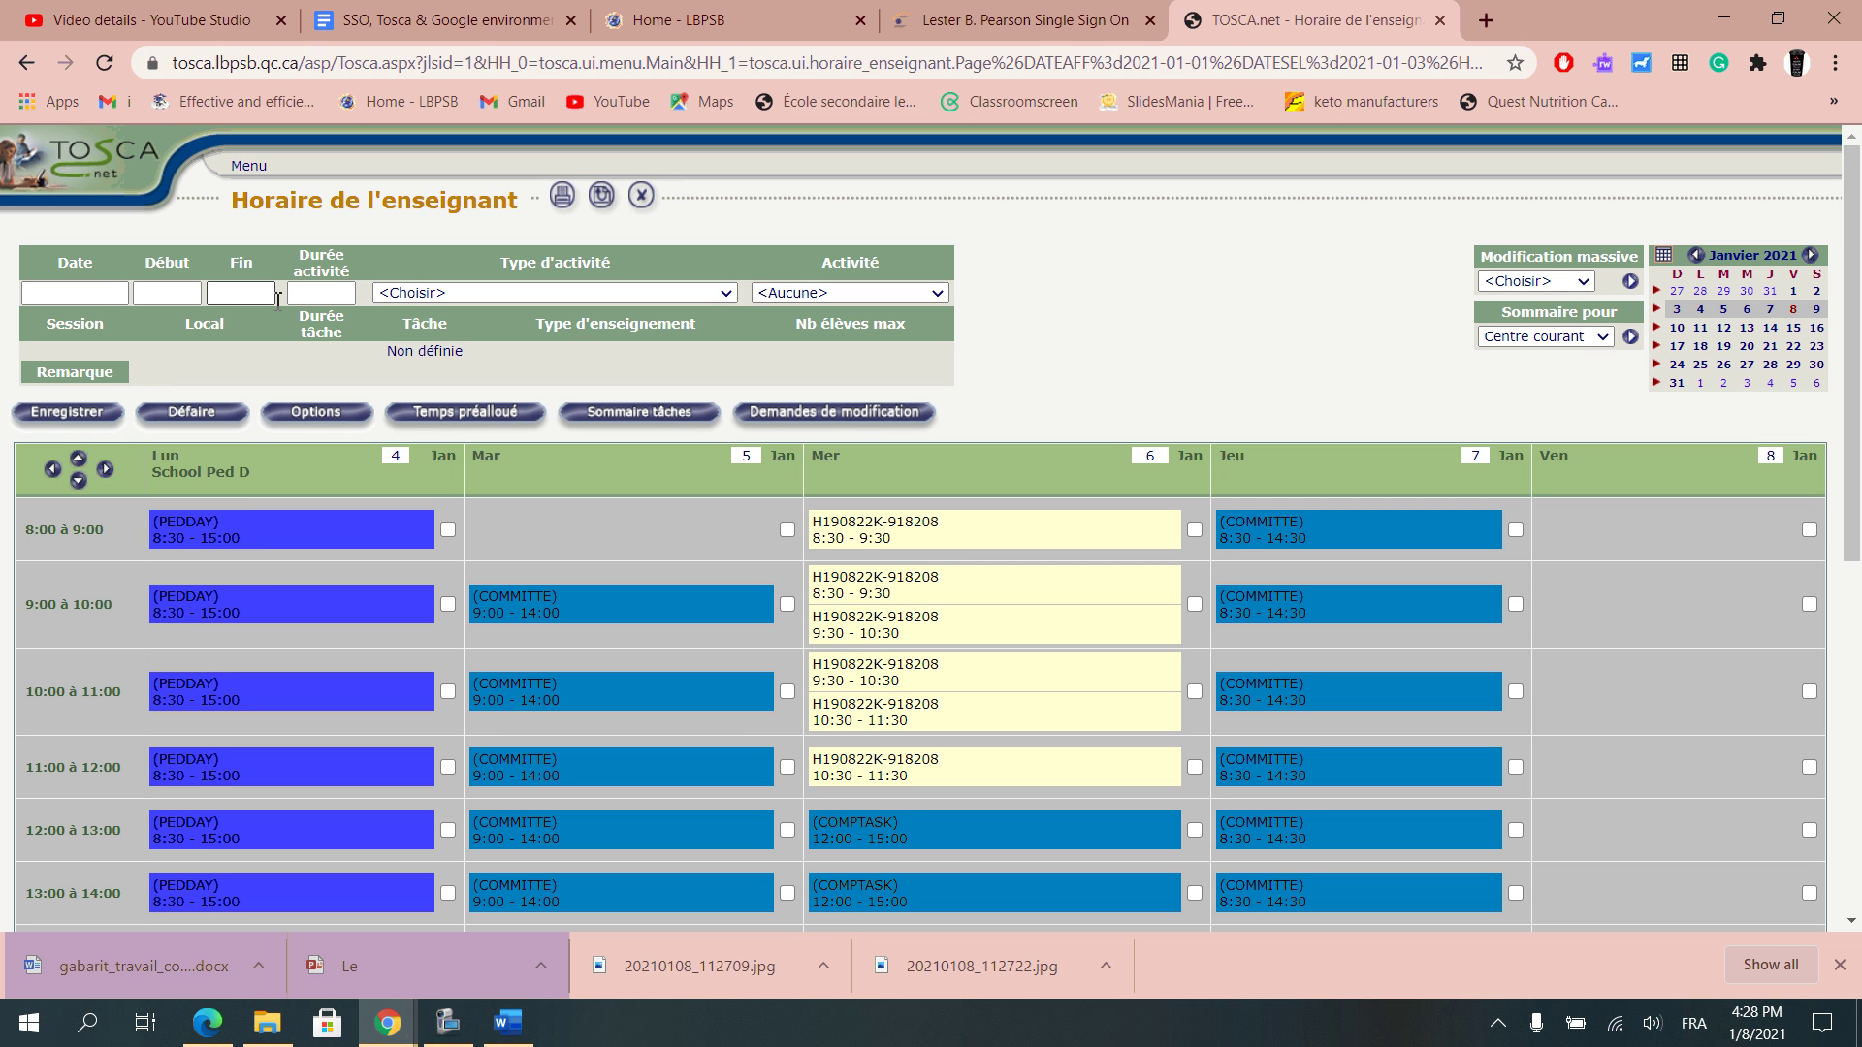
pyautogui.click(103, 293)
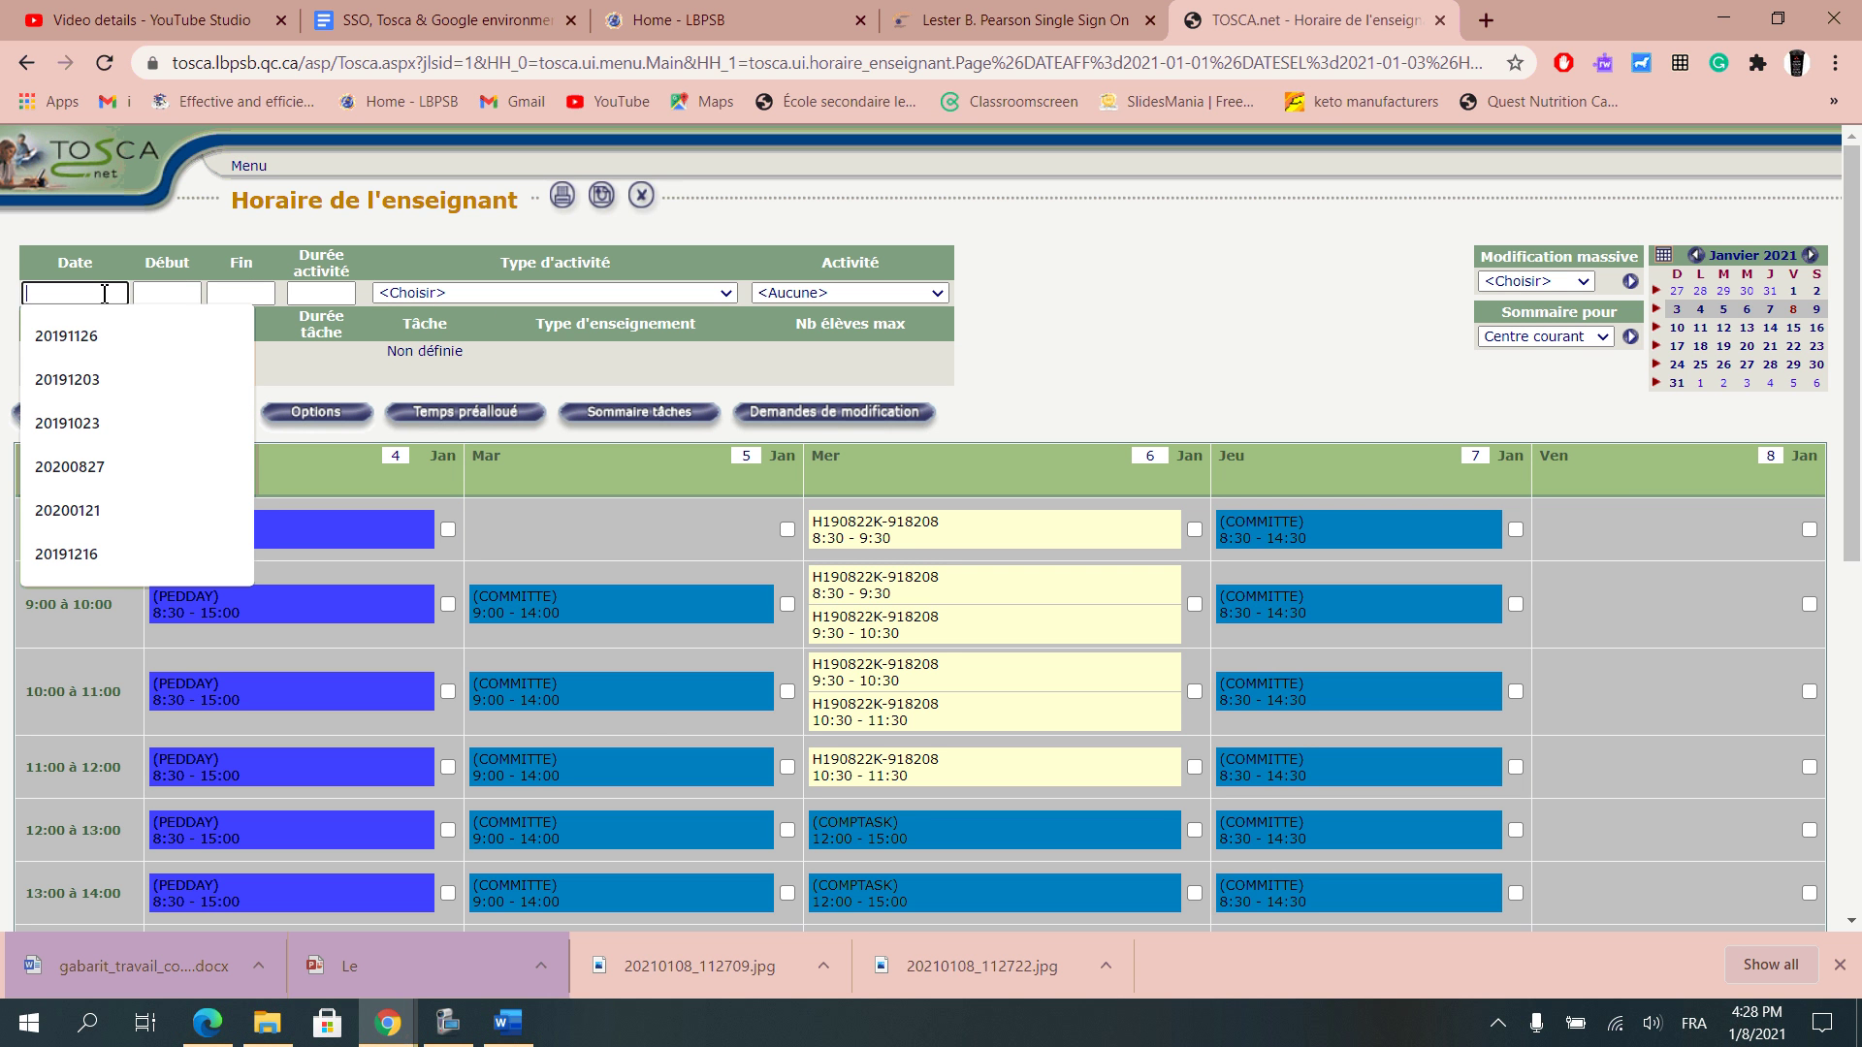
pyautogui.write('20')
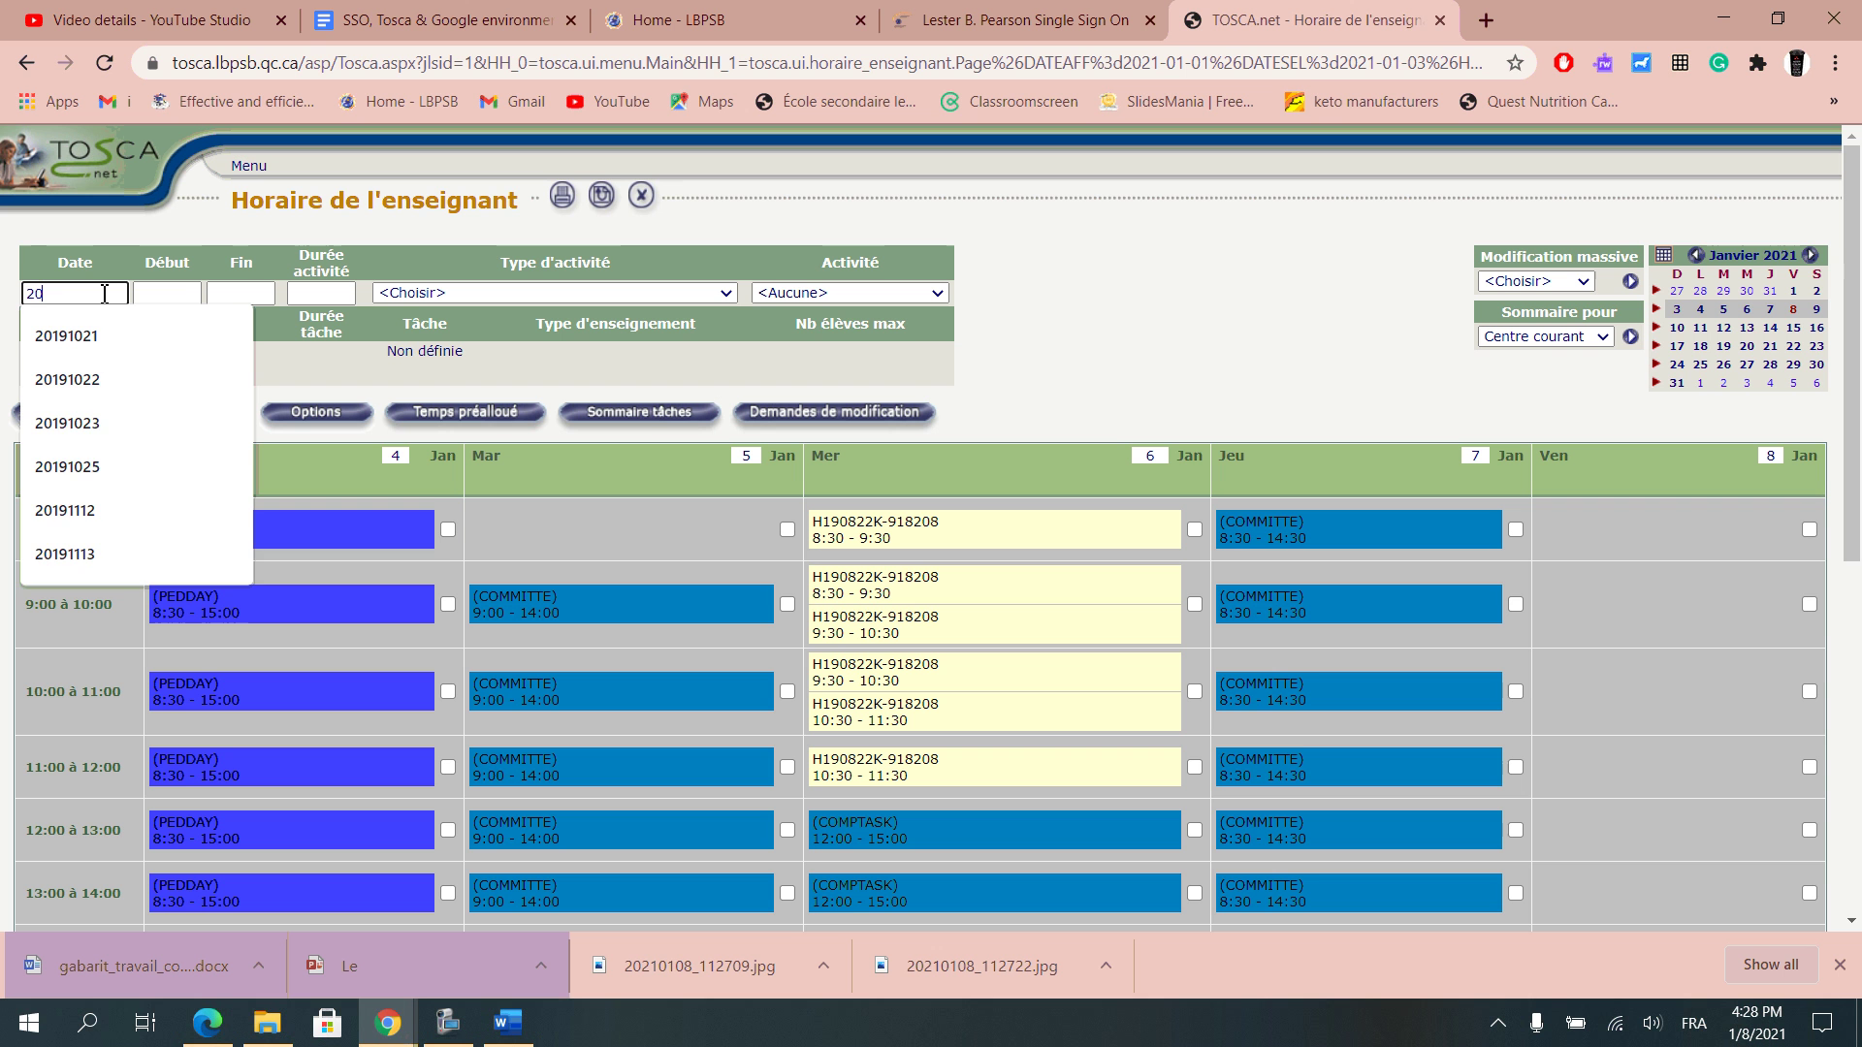
pyautogui.write('2101')
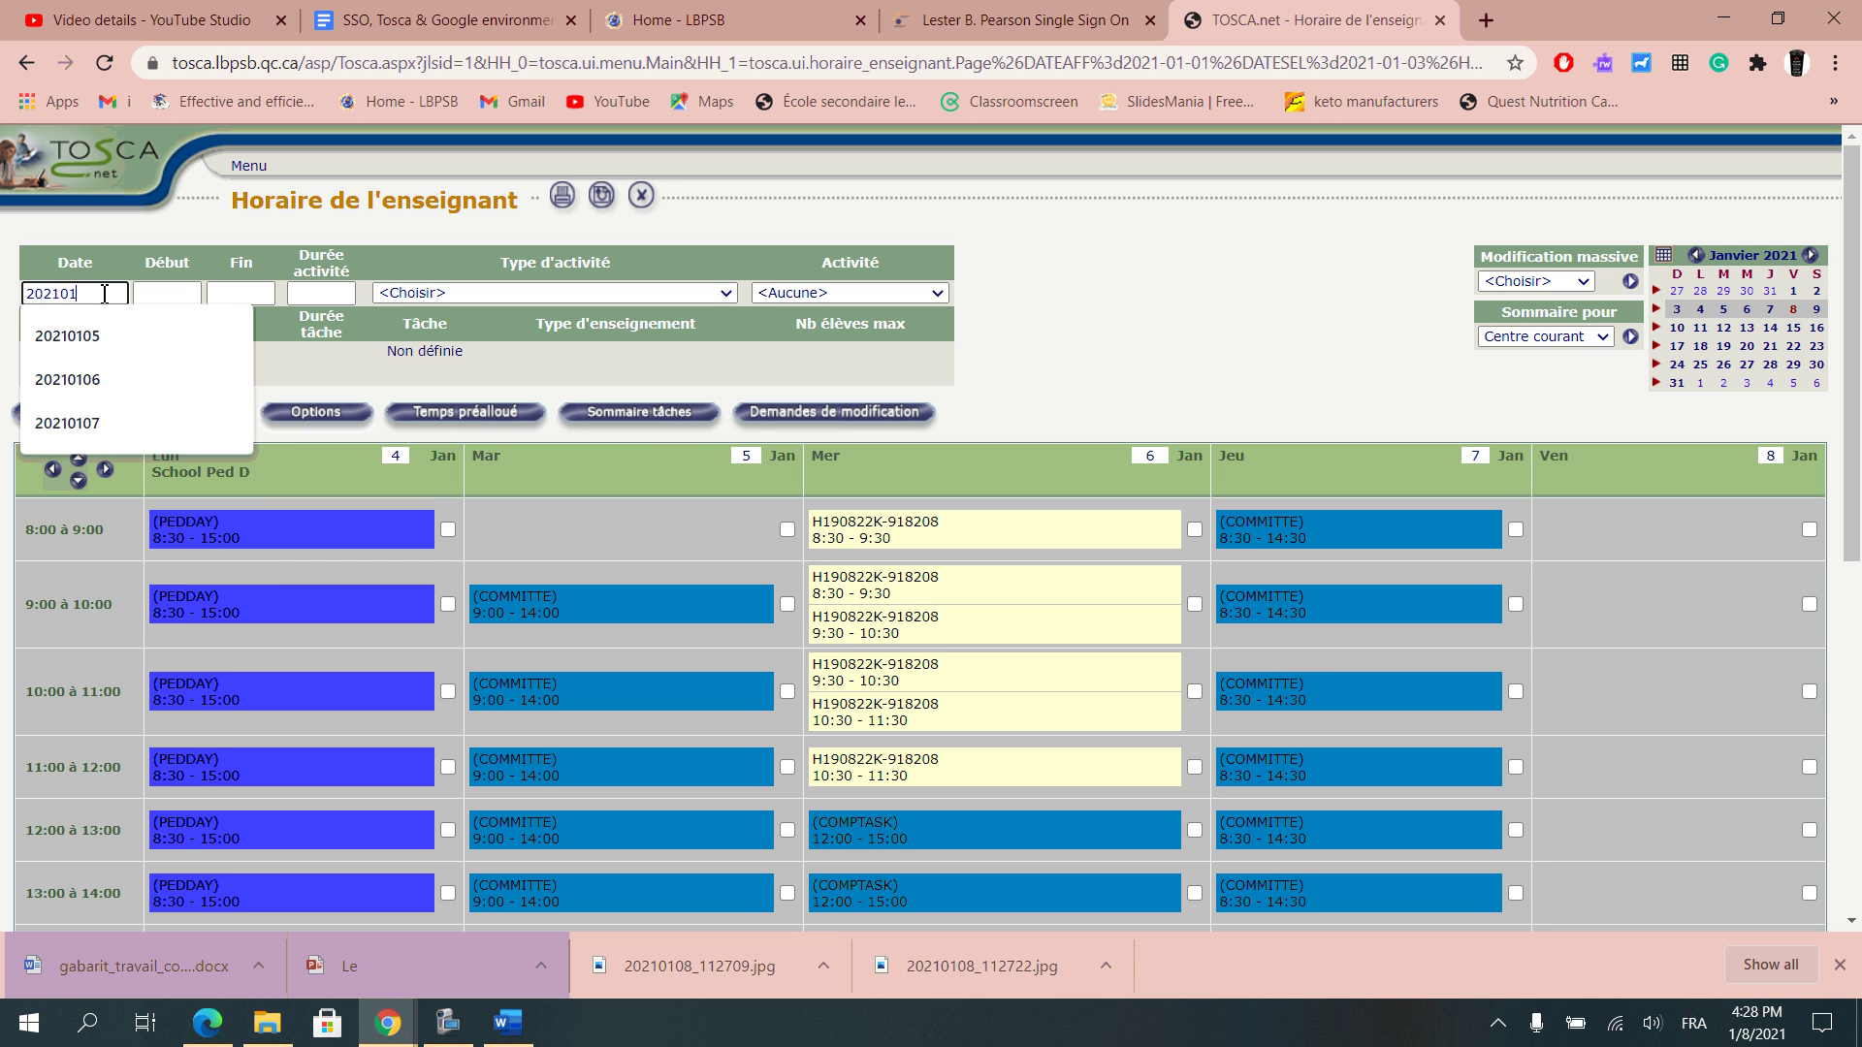
pyautogui.write('08')
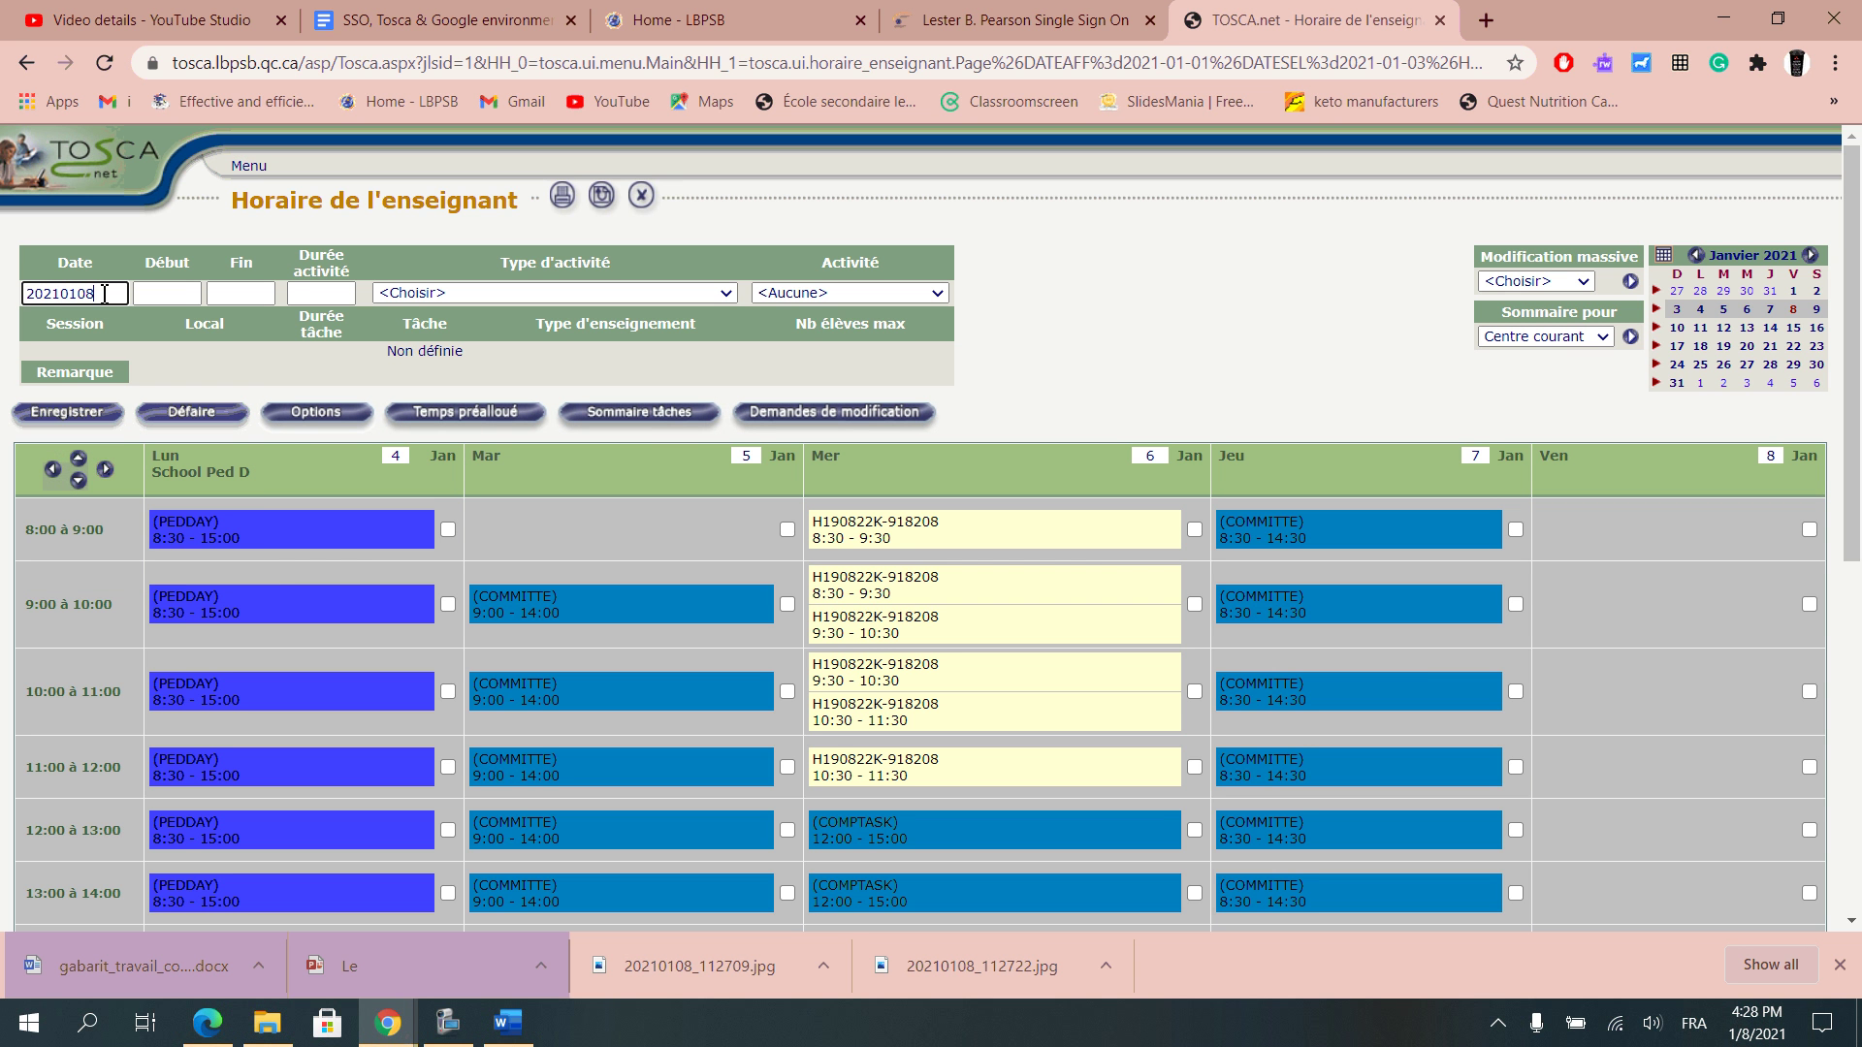
pyautogui.click(187, 293)
pyautogui.click(183, 335)
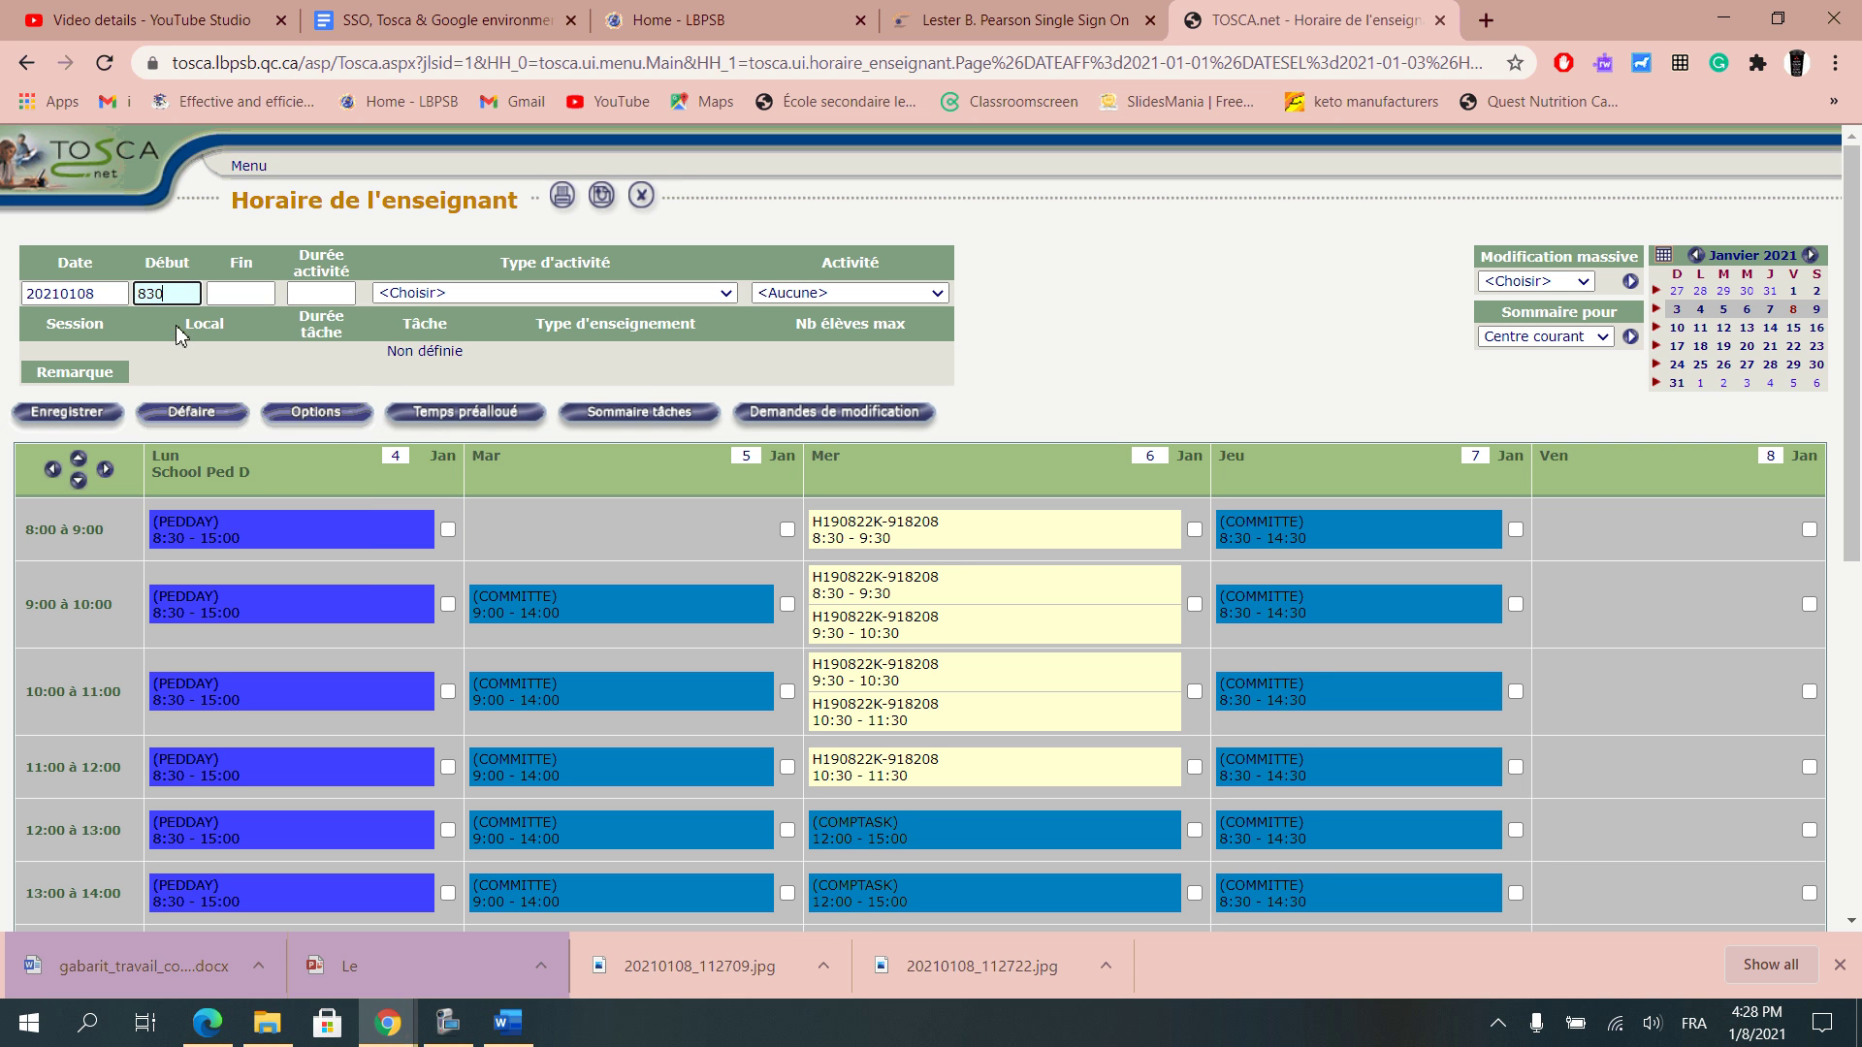
pyautogui.click(239, 294)
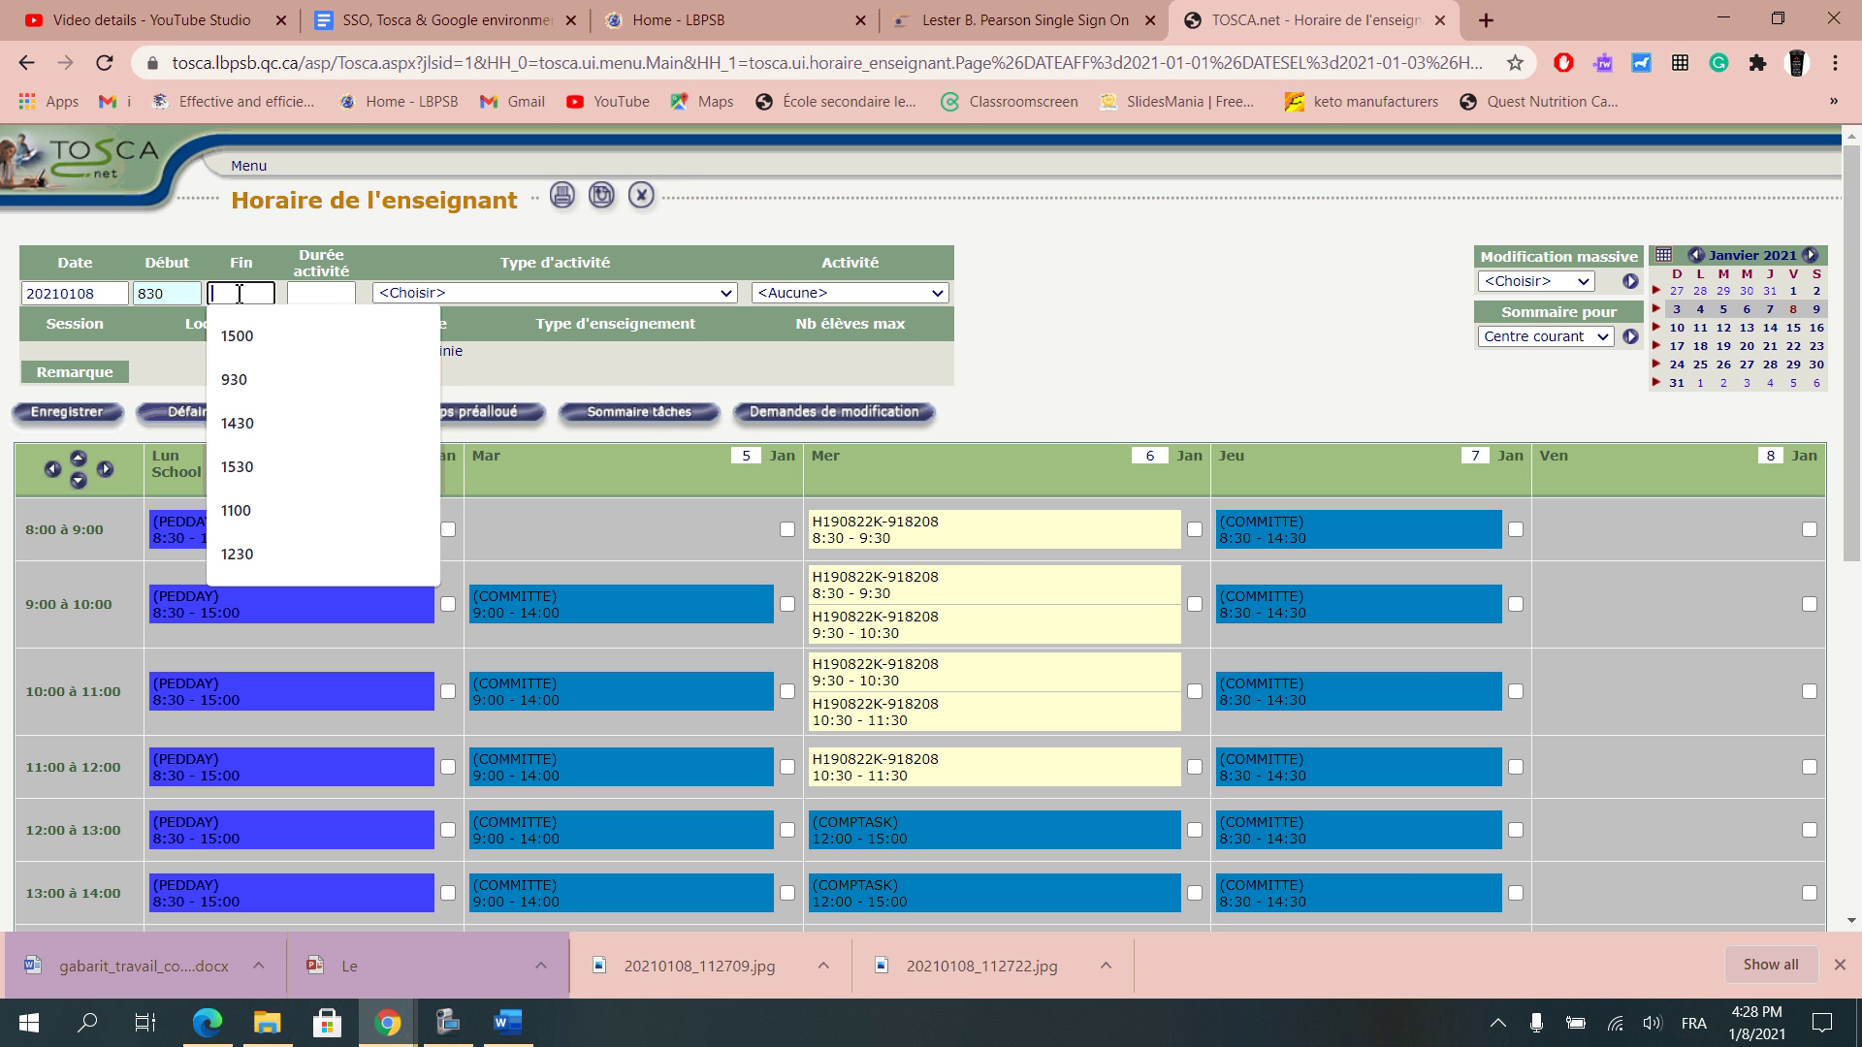
pyautogui.click(256, 555)
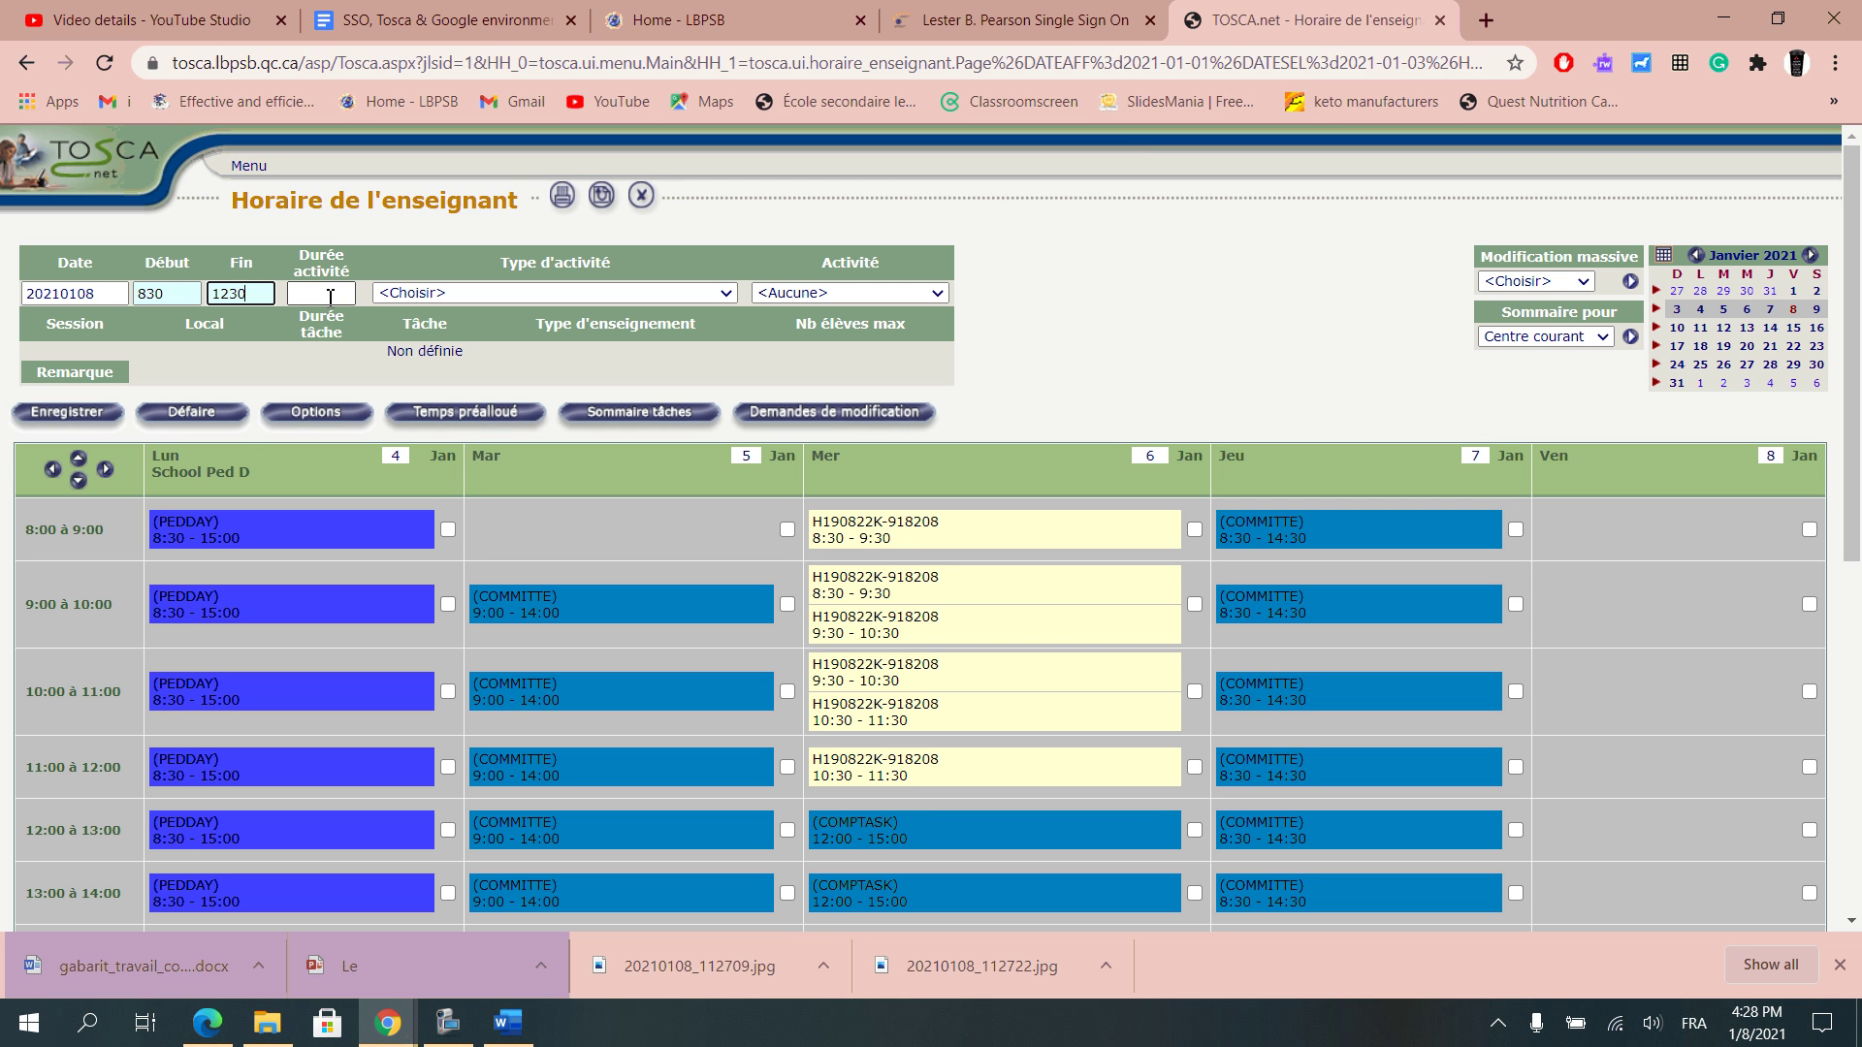
# Set the new activity's type to Complementary Tasks (COMPTASK) and save it to the schedule
pyautogui.click(405, 293)
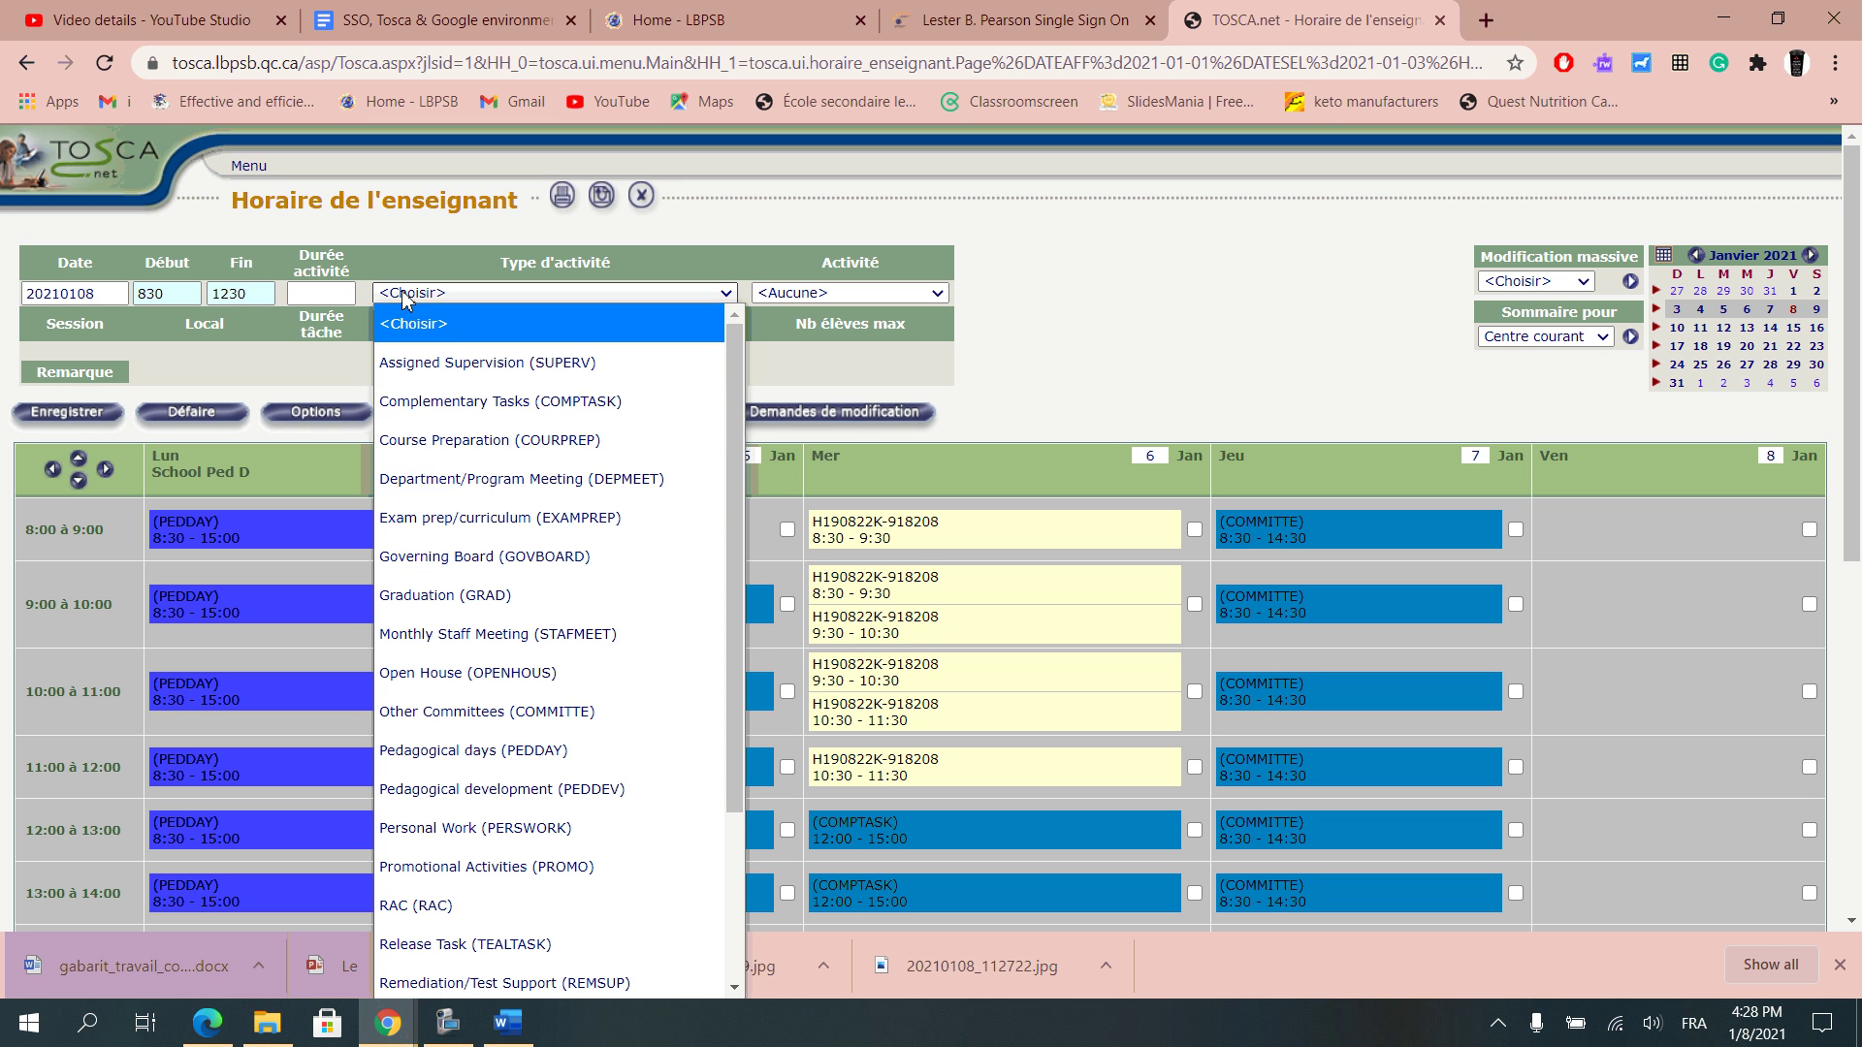
pyautogui.click(535, 414)
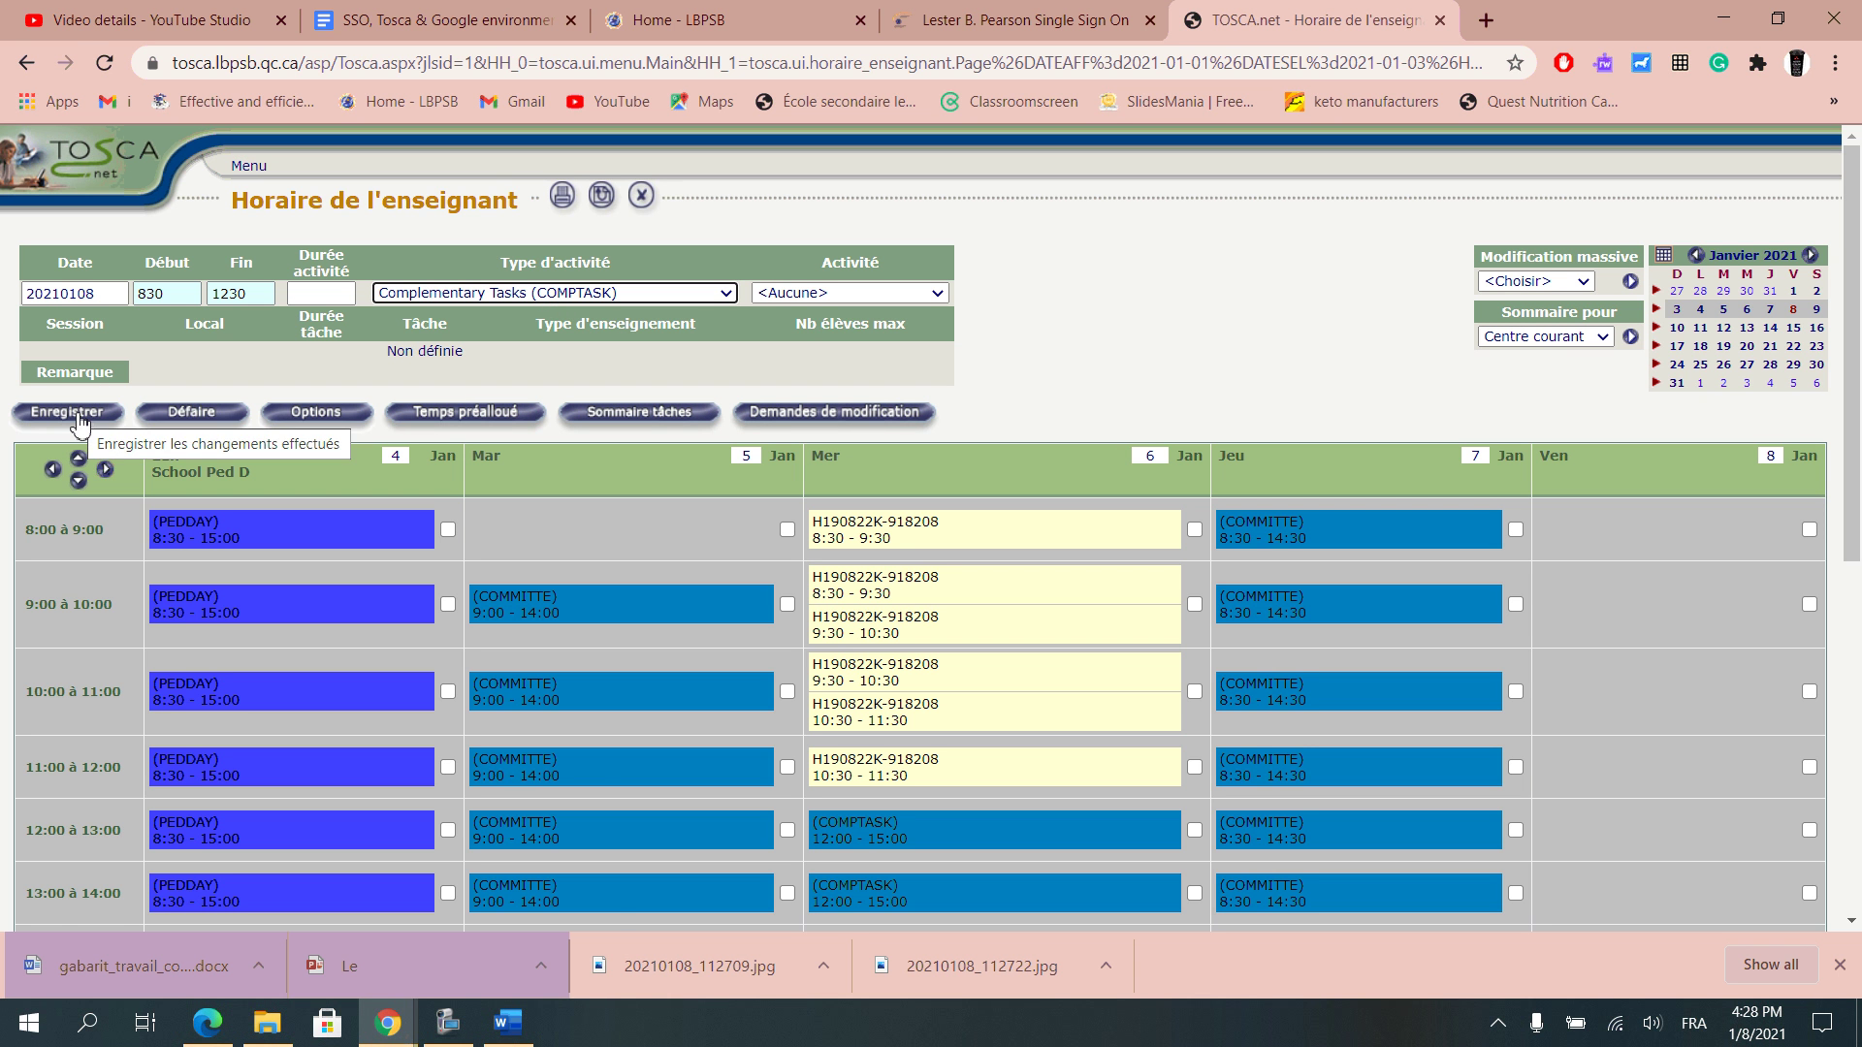
pyautogui.click(80, 424)
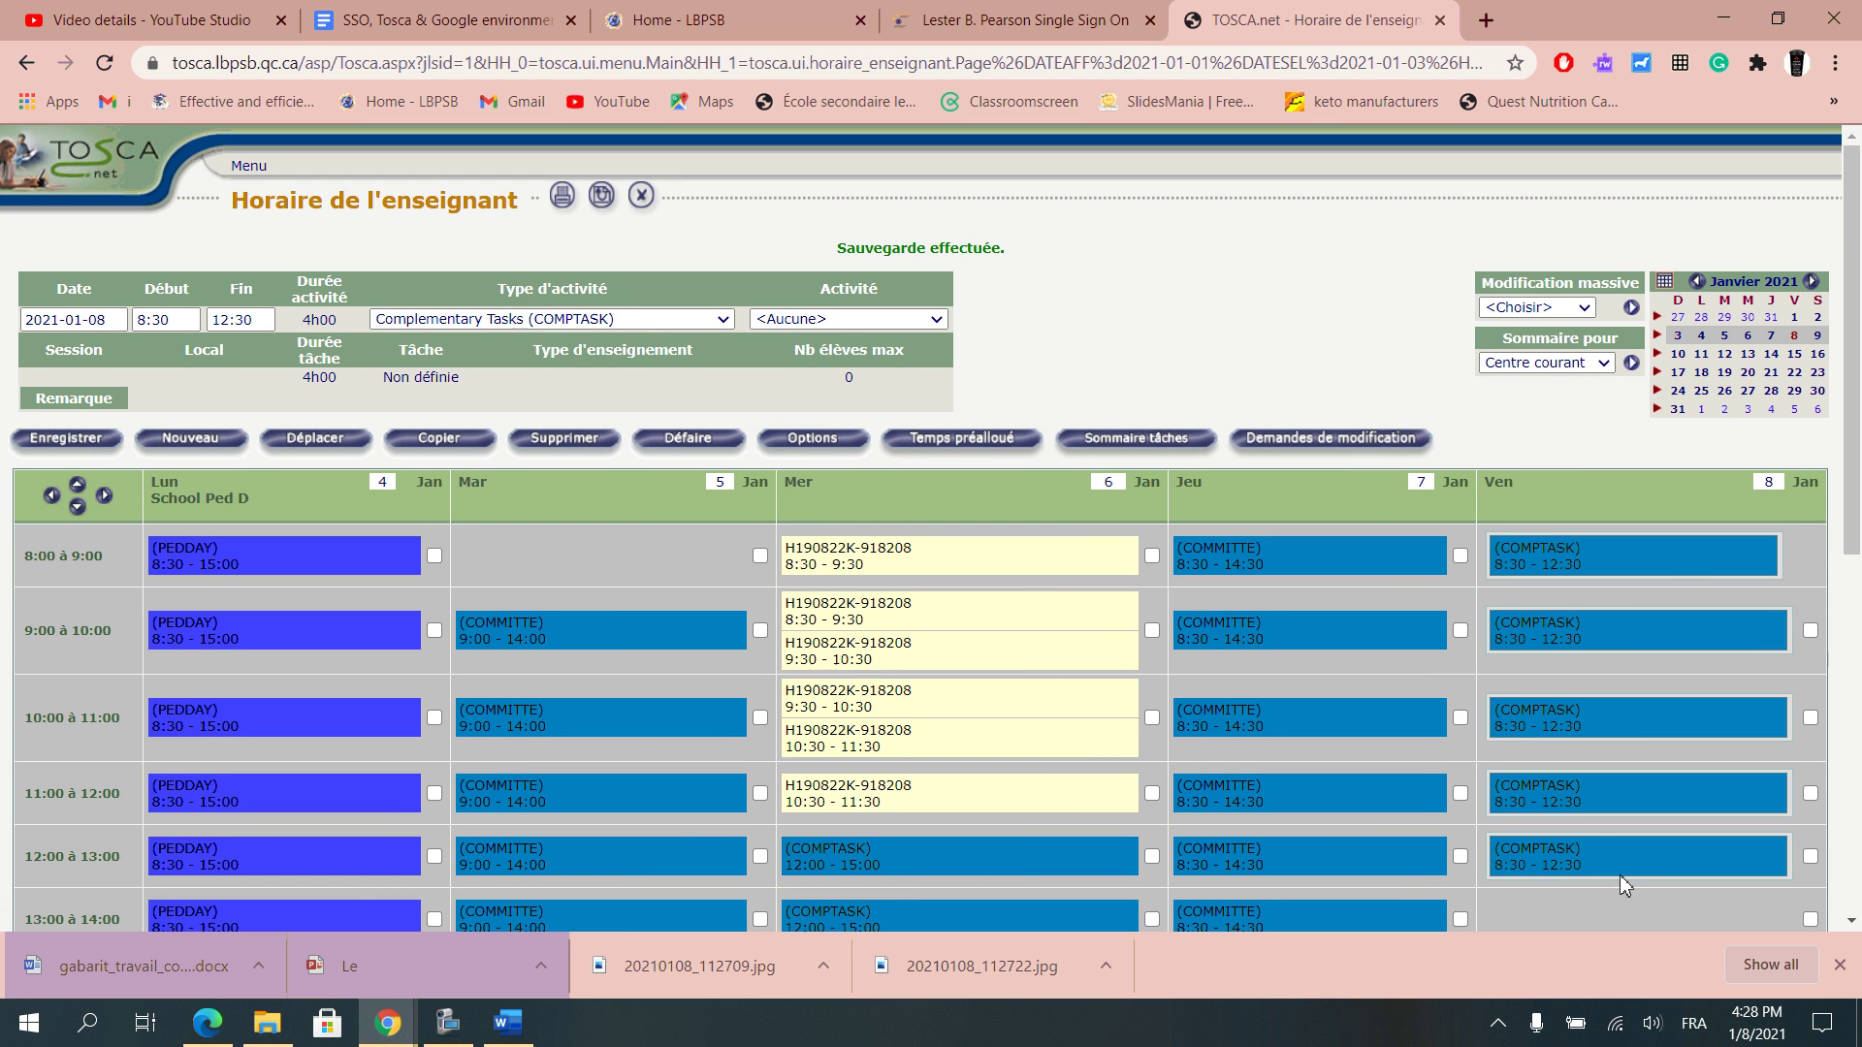
# Review the rest of the week's schedule, including the personal notes and the task summary beneath it
pyautogui.scroll(-3, 964, 700)
pyautogui.scroll(-3, 963, 701)
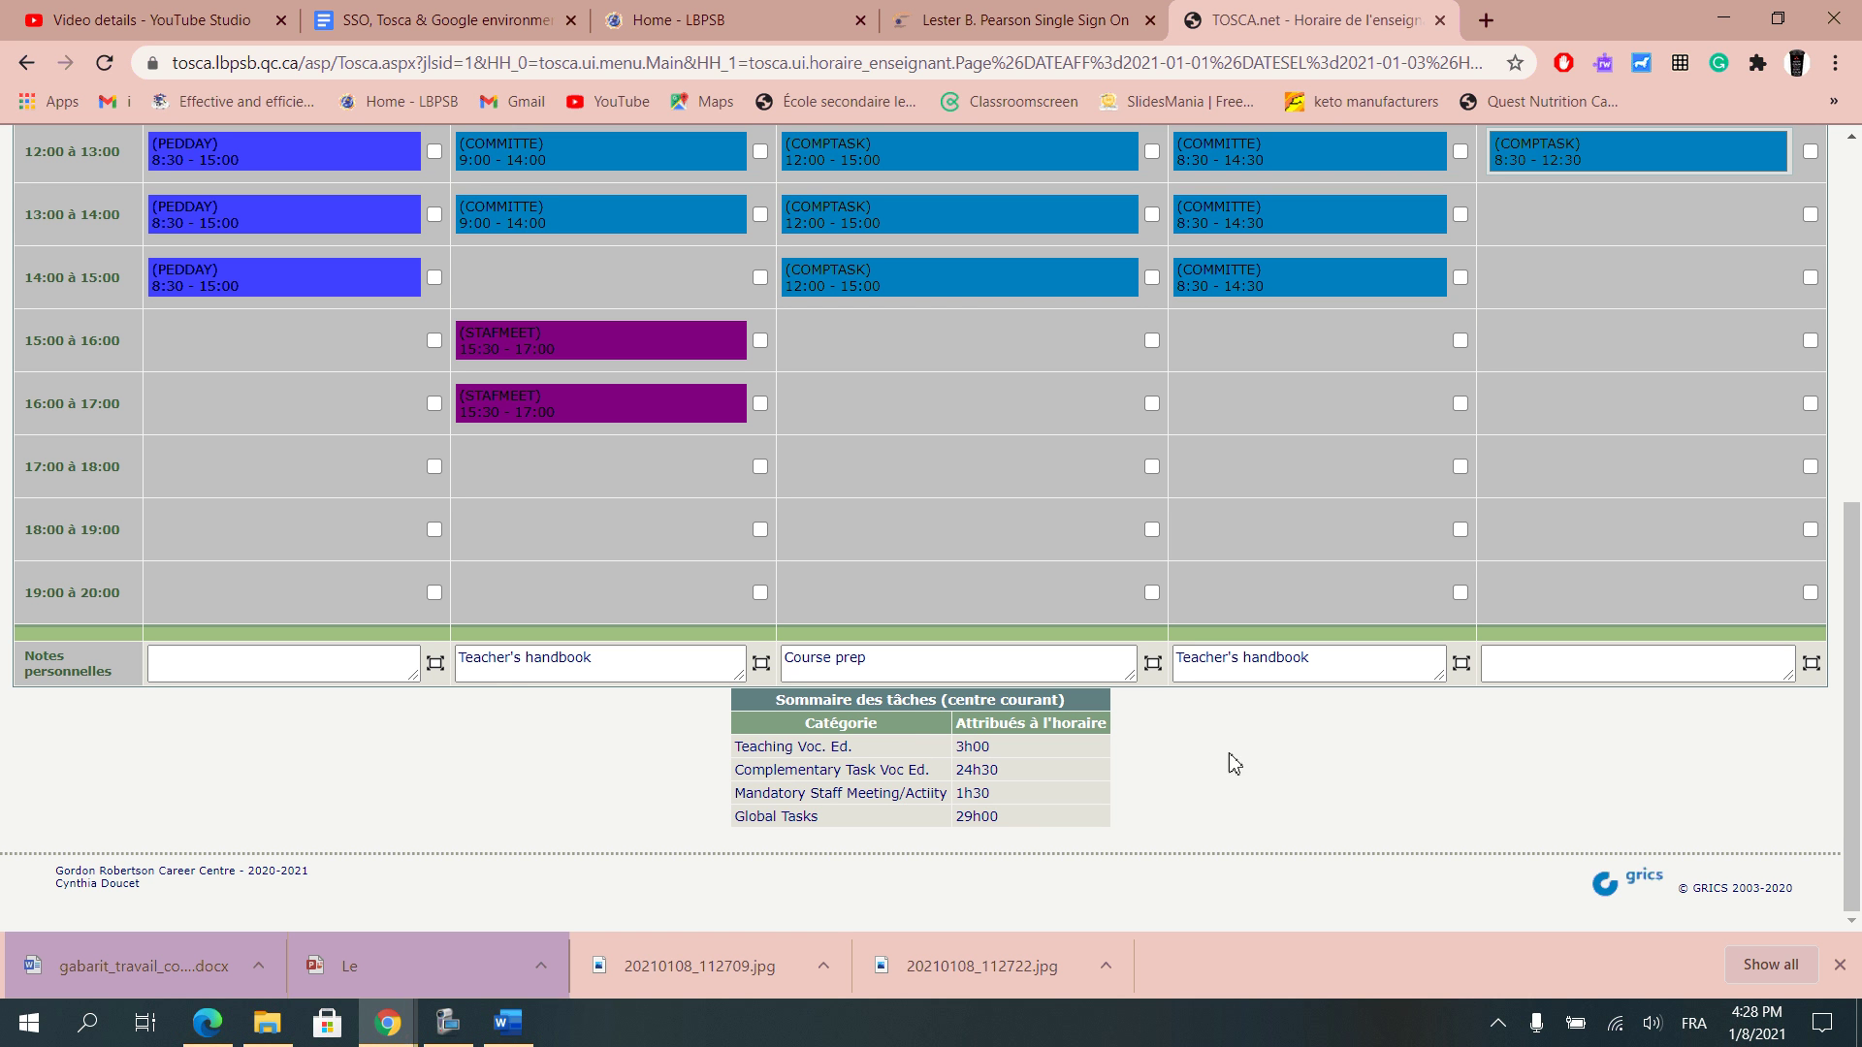
pyautogui.click(357, 666)
pyautogui.scroll(7, 439, 751)
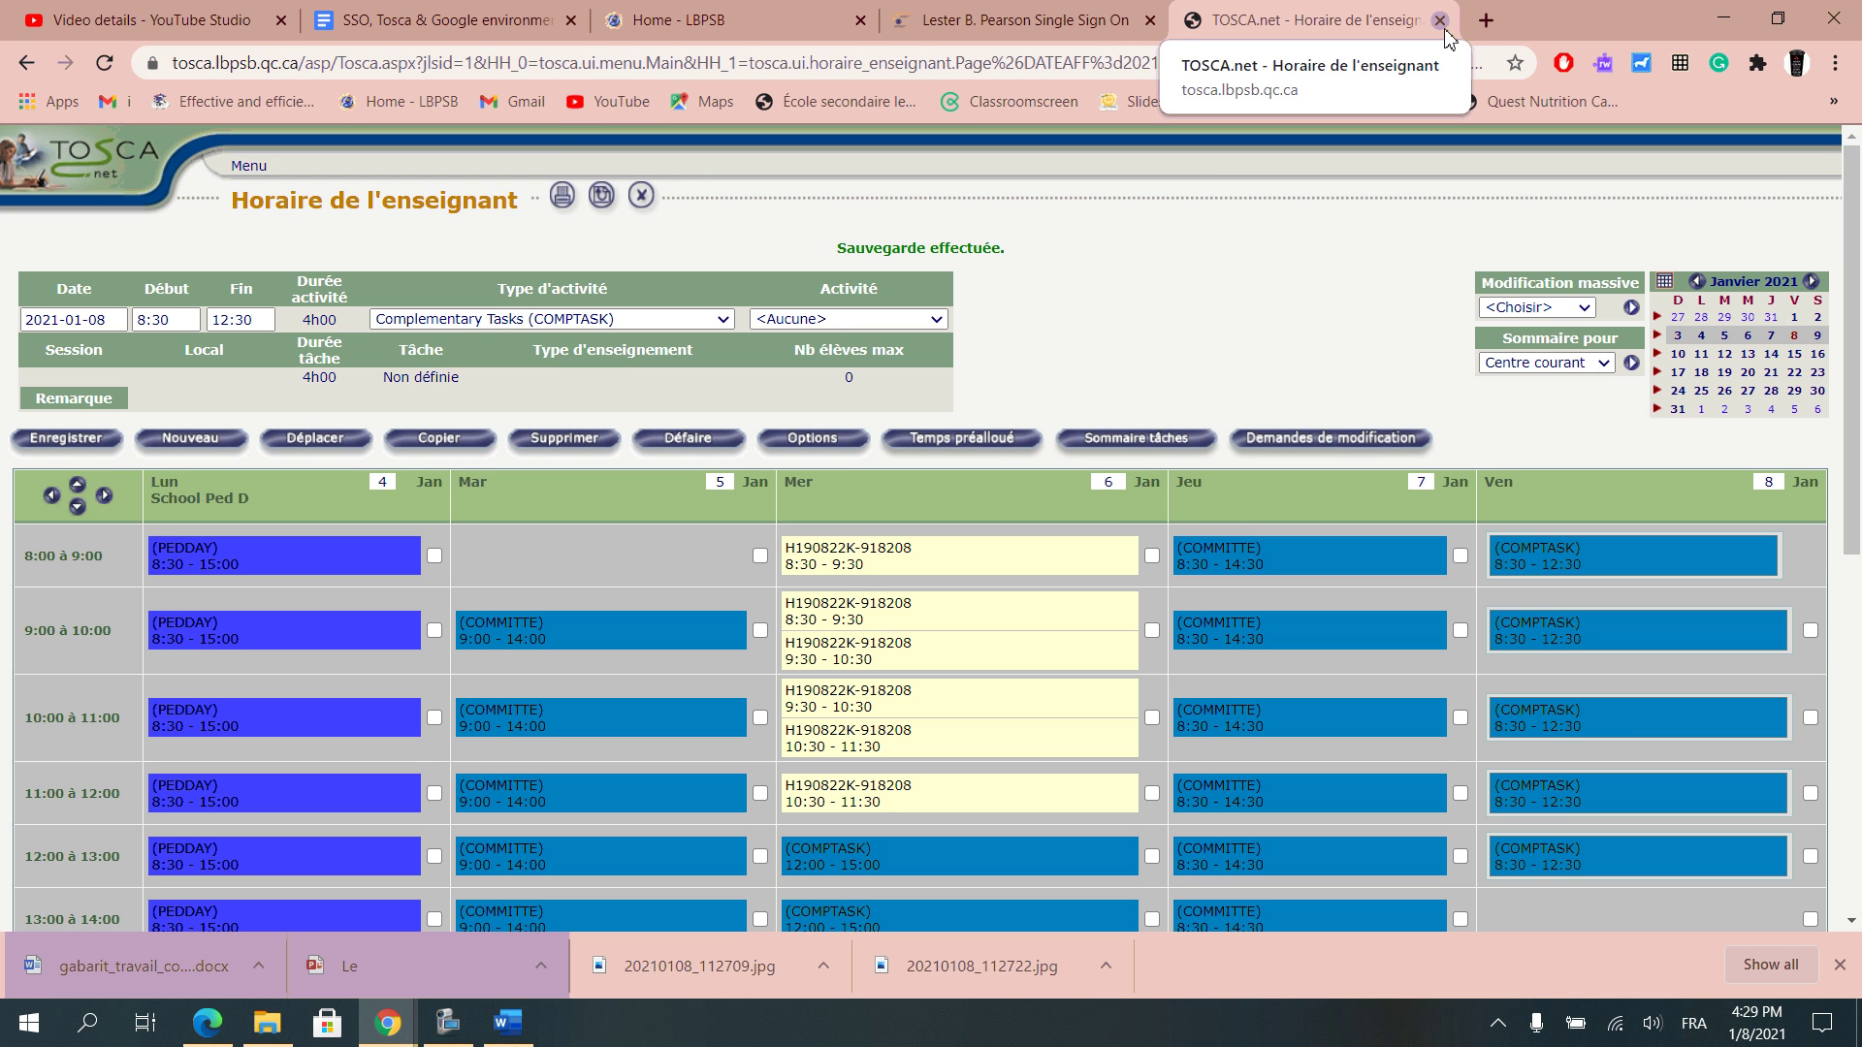
# End the Tosca session and close its browser page
pyautogui.click(641, 196)
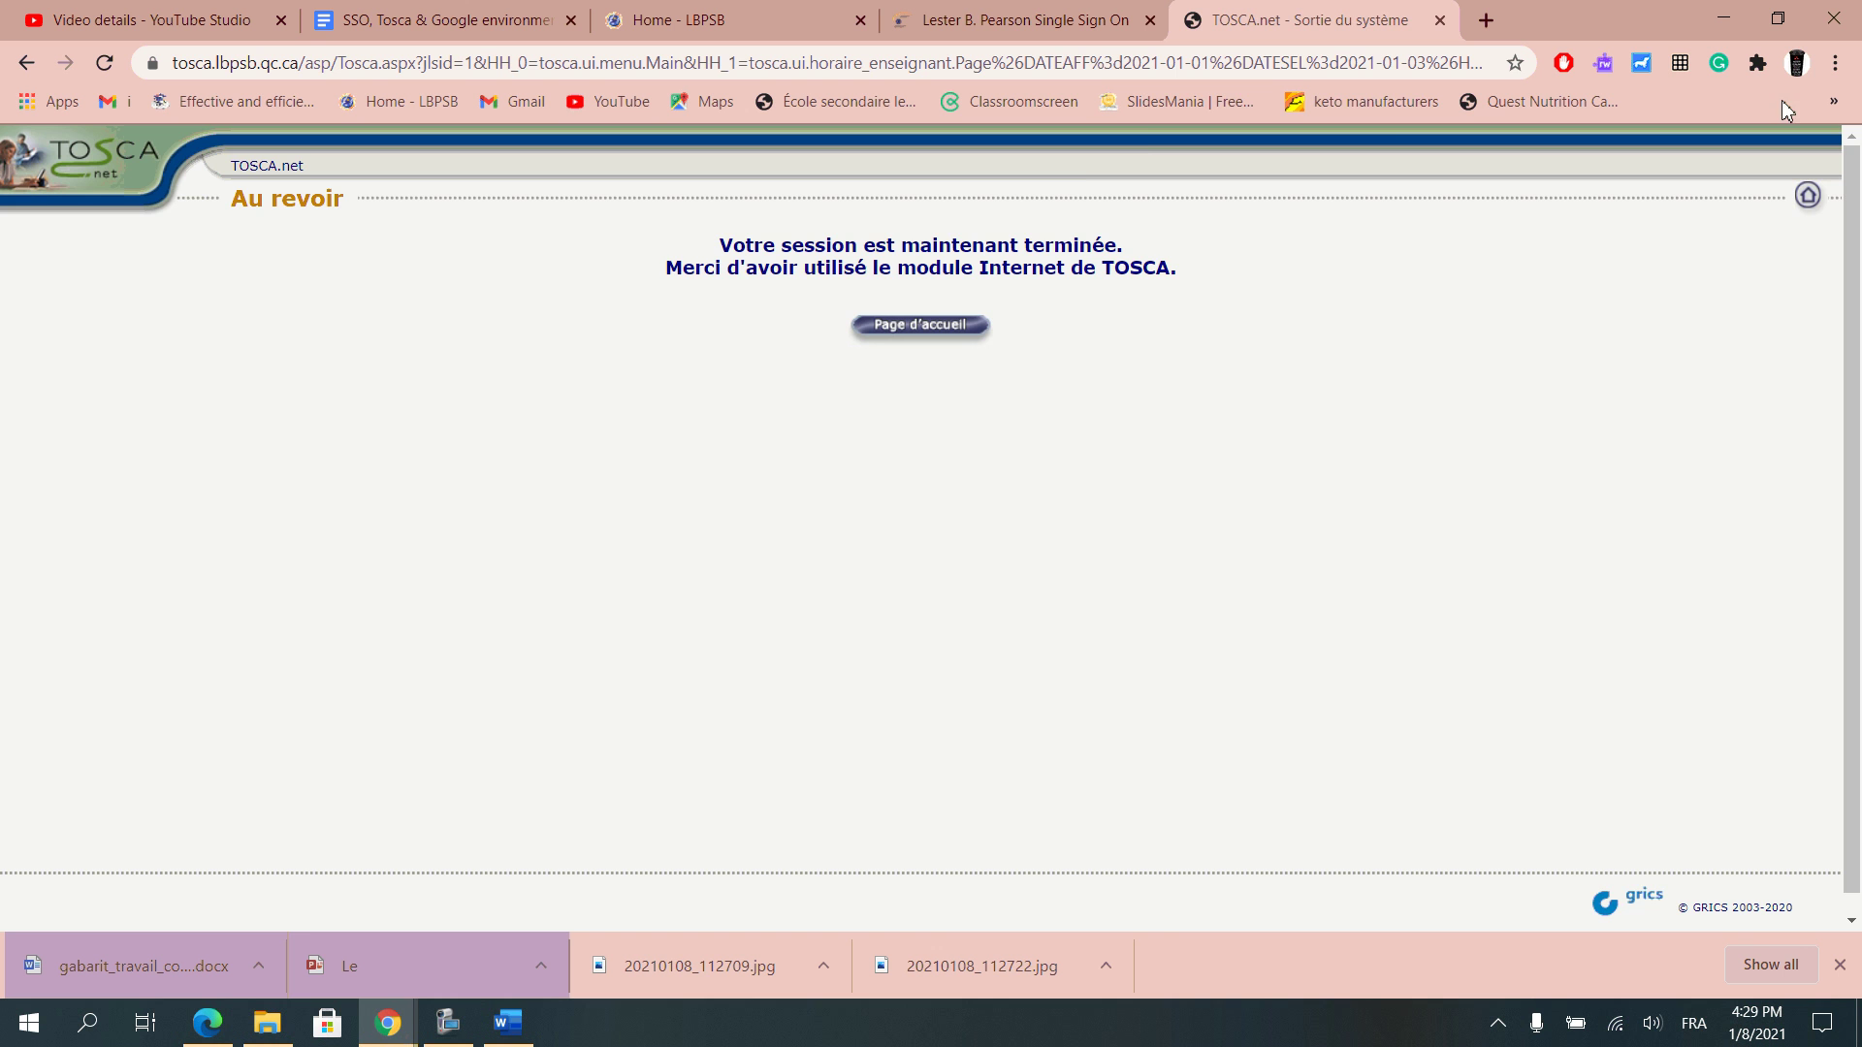
pyautogui.click(1442, 20)
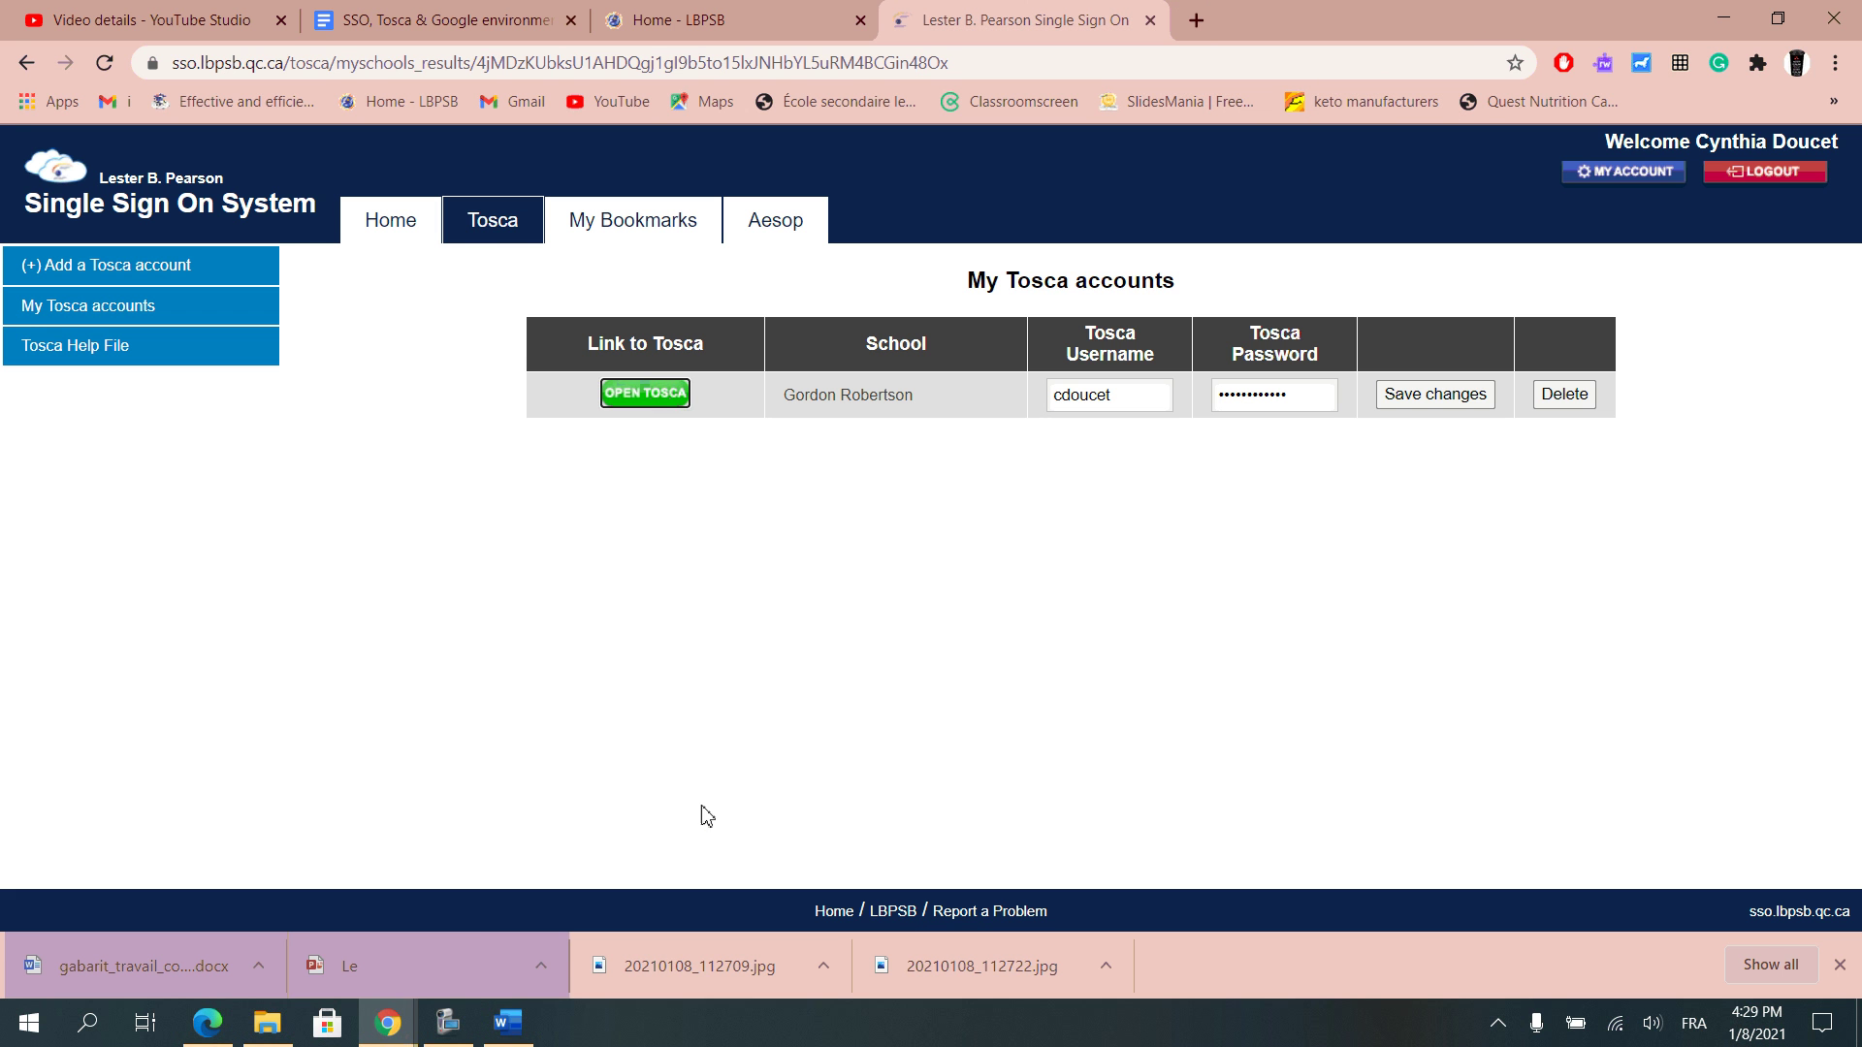
pyautogui.click(452, 1026)
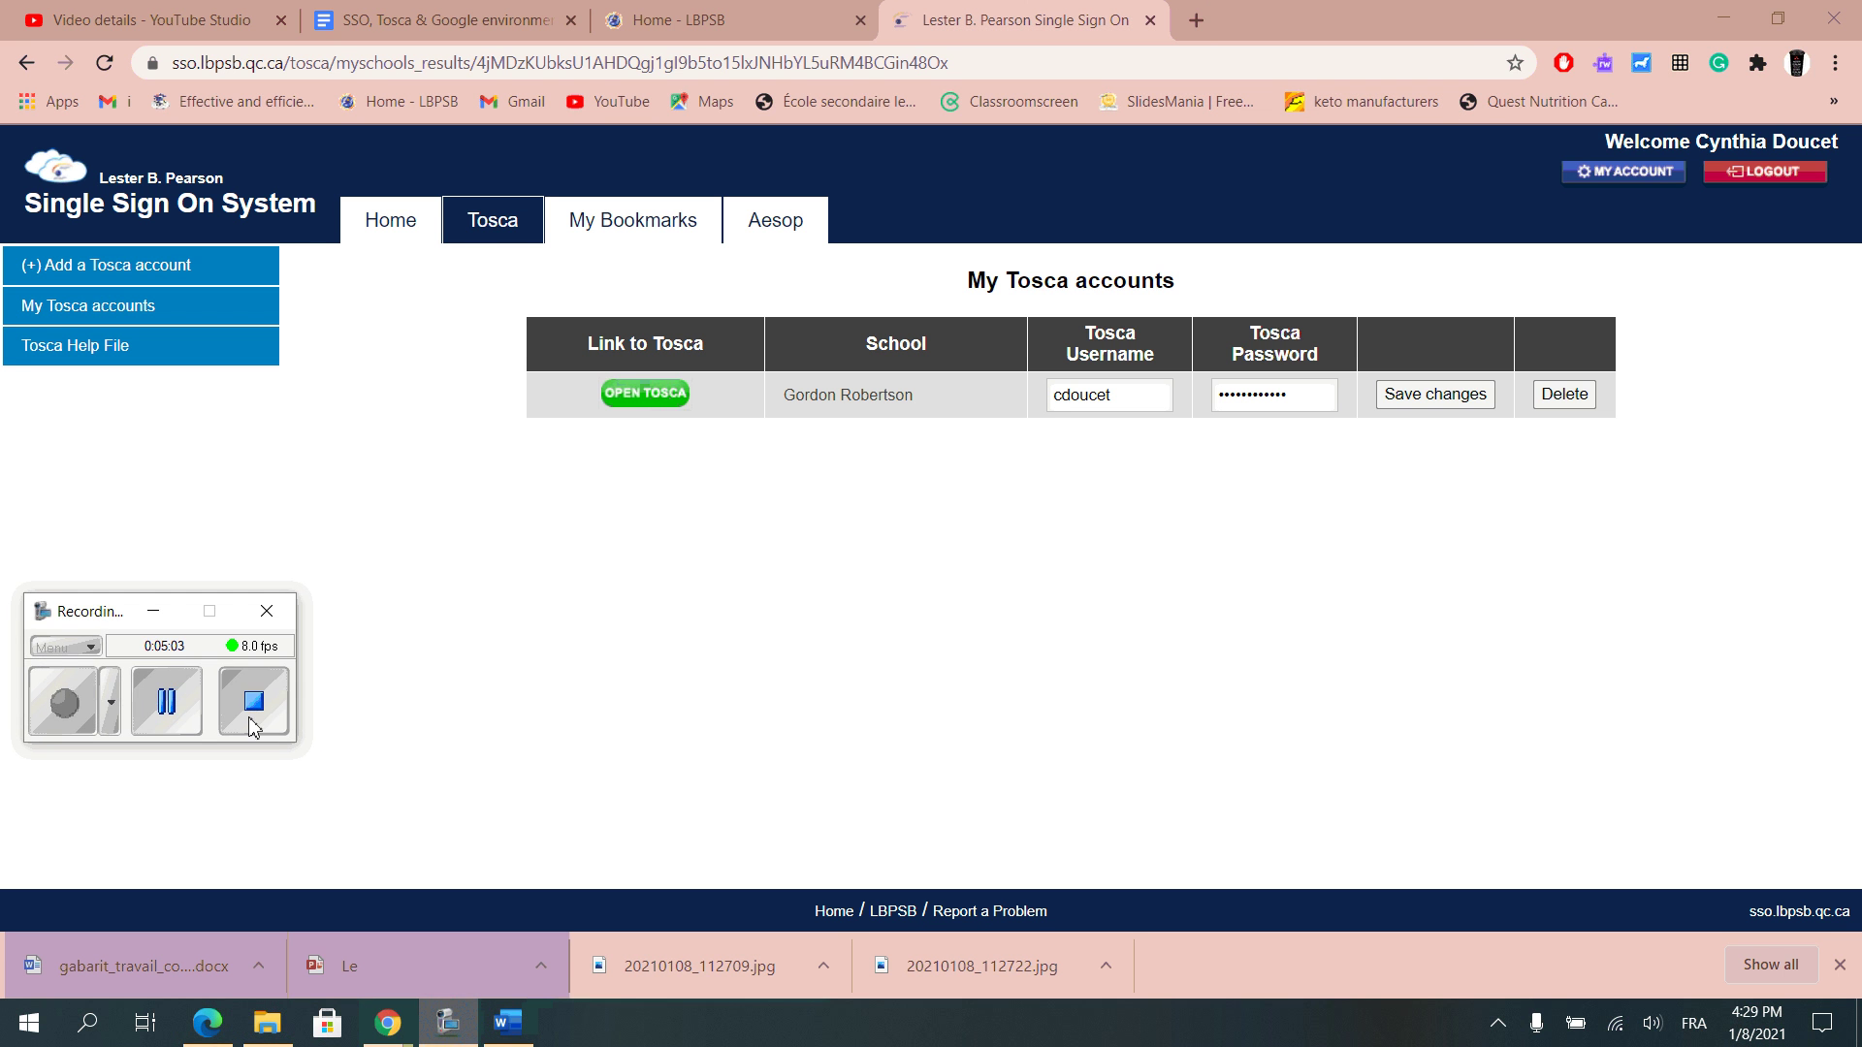